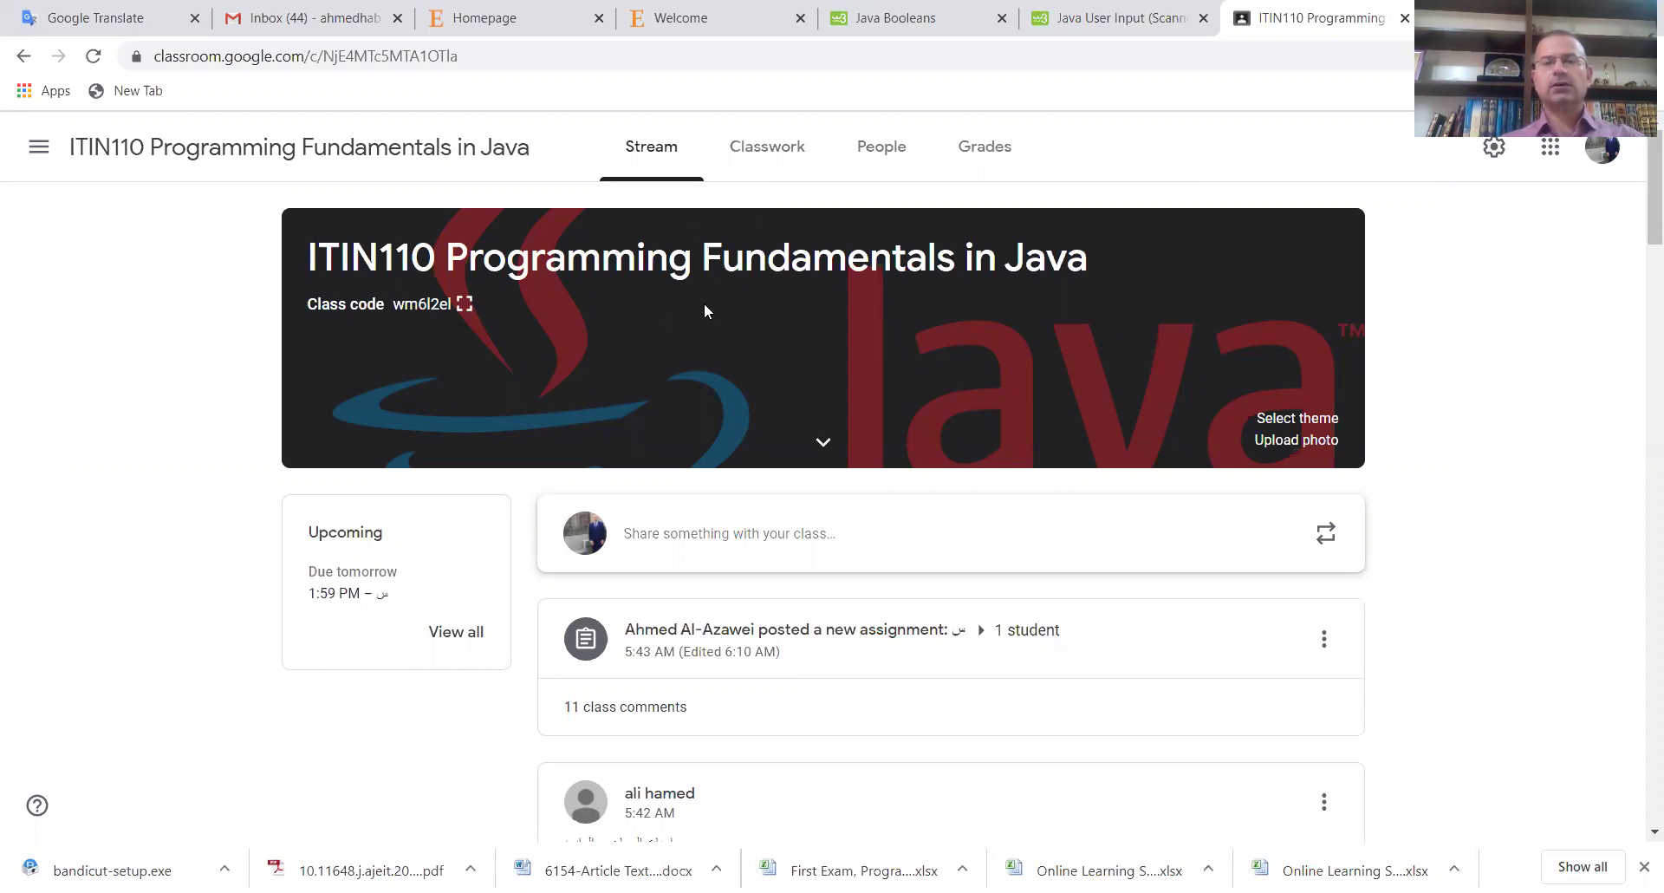
Create a quiz assignment in the Java class's classwork and title it "First quiz"
left_click(757, 154)
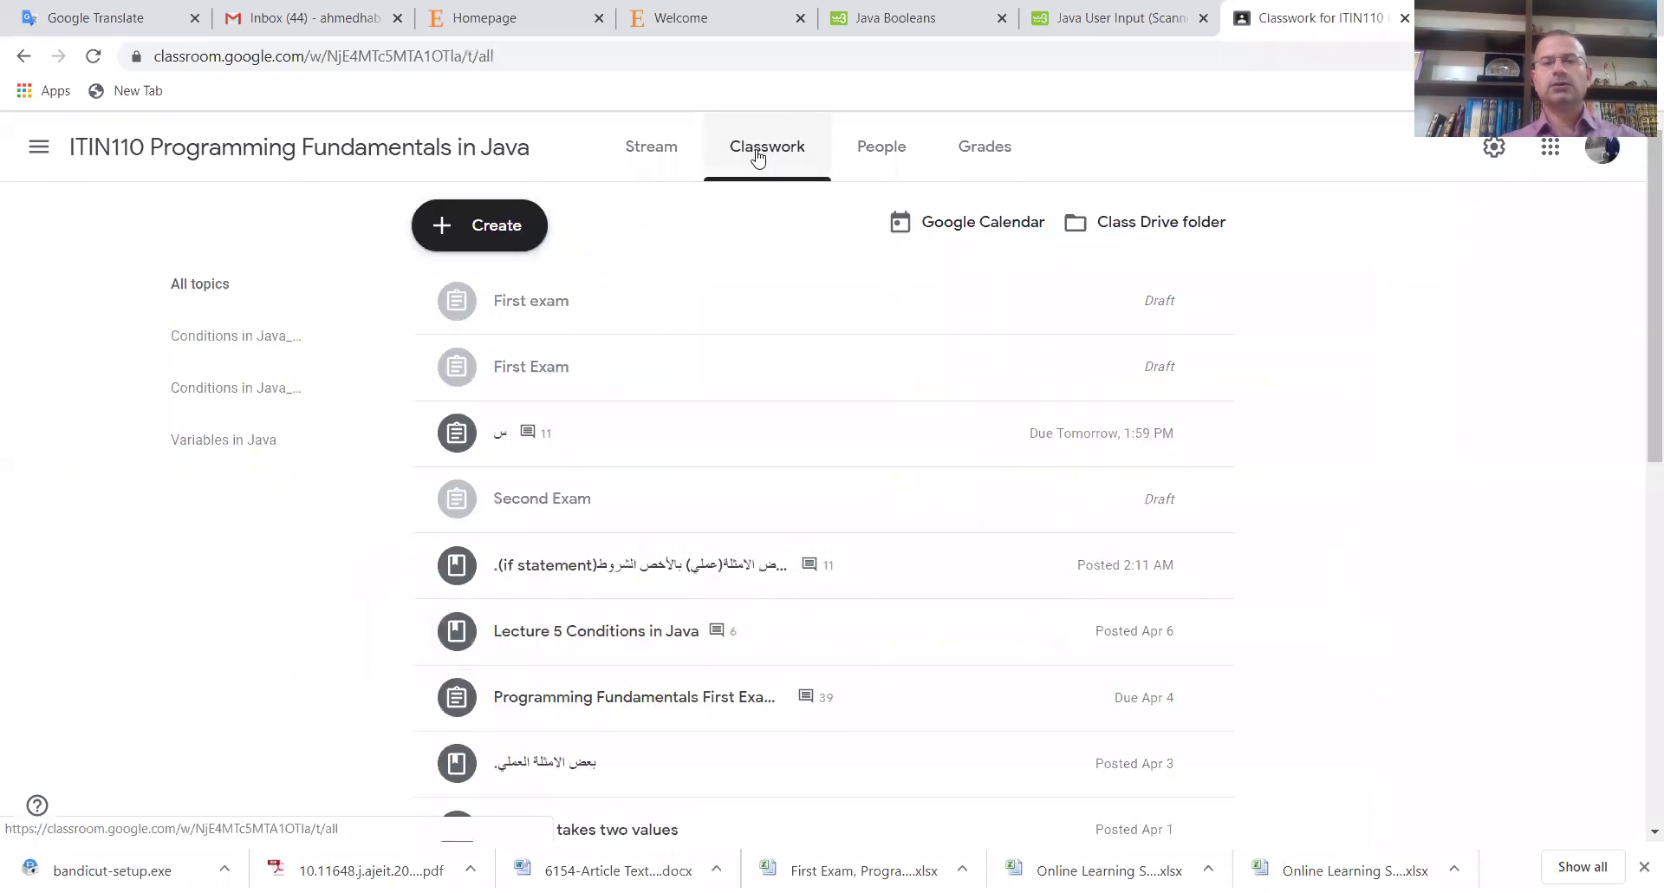
left_click(498, 234)
left_click(507, 331)
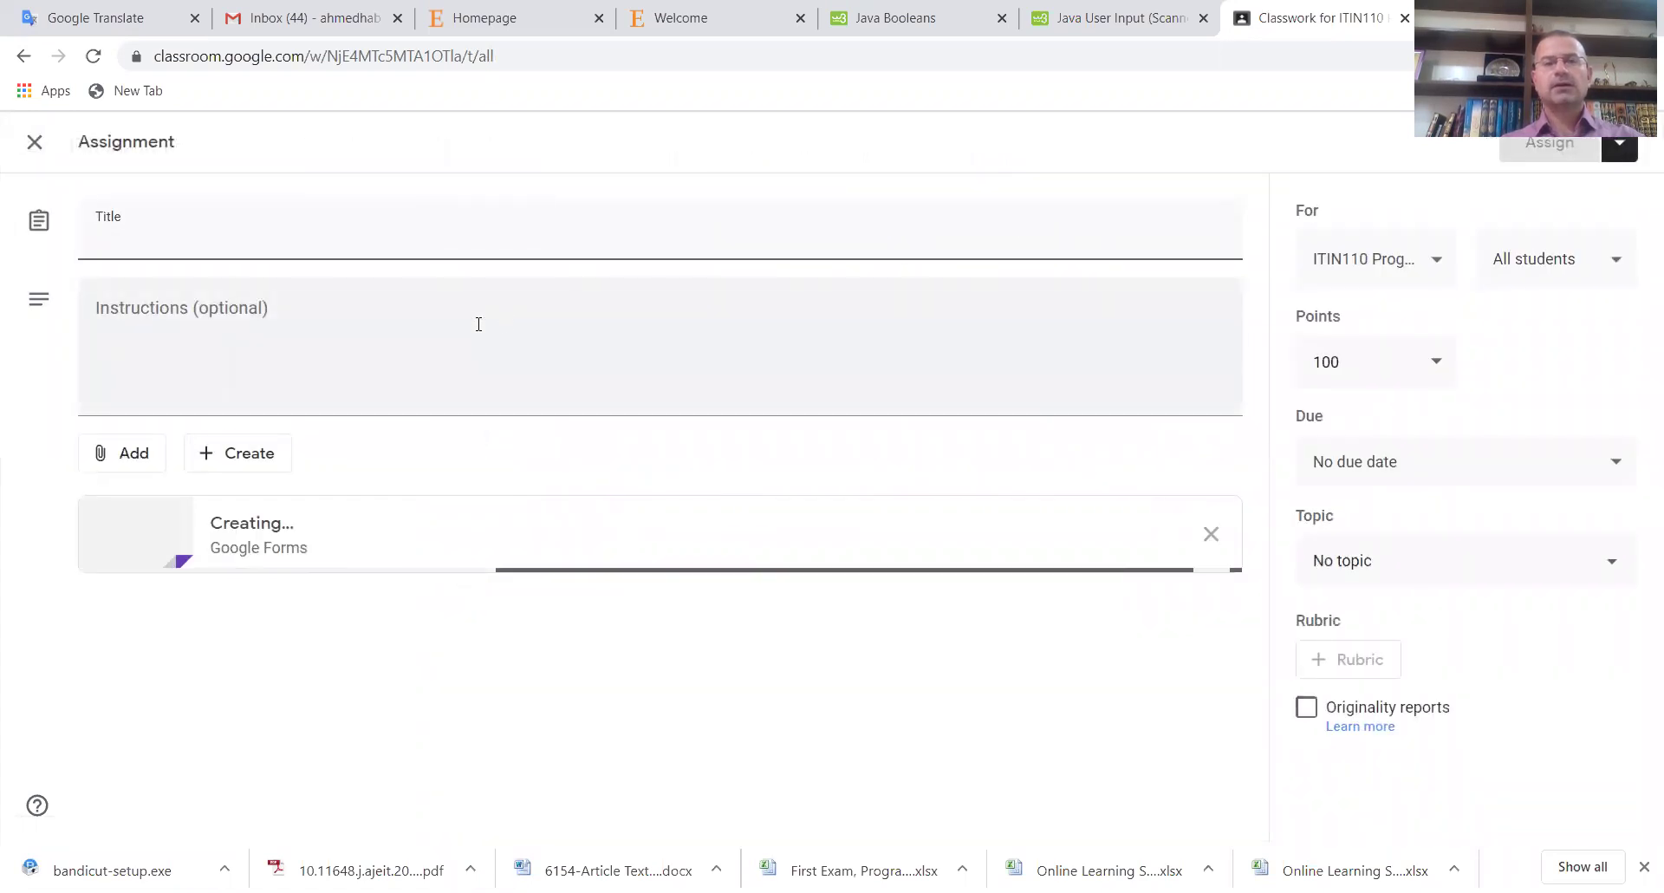
left_click(105, 240)
type("Fitr")
key("BackSpace")
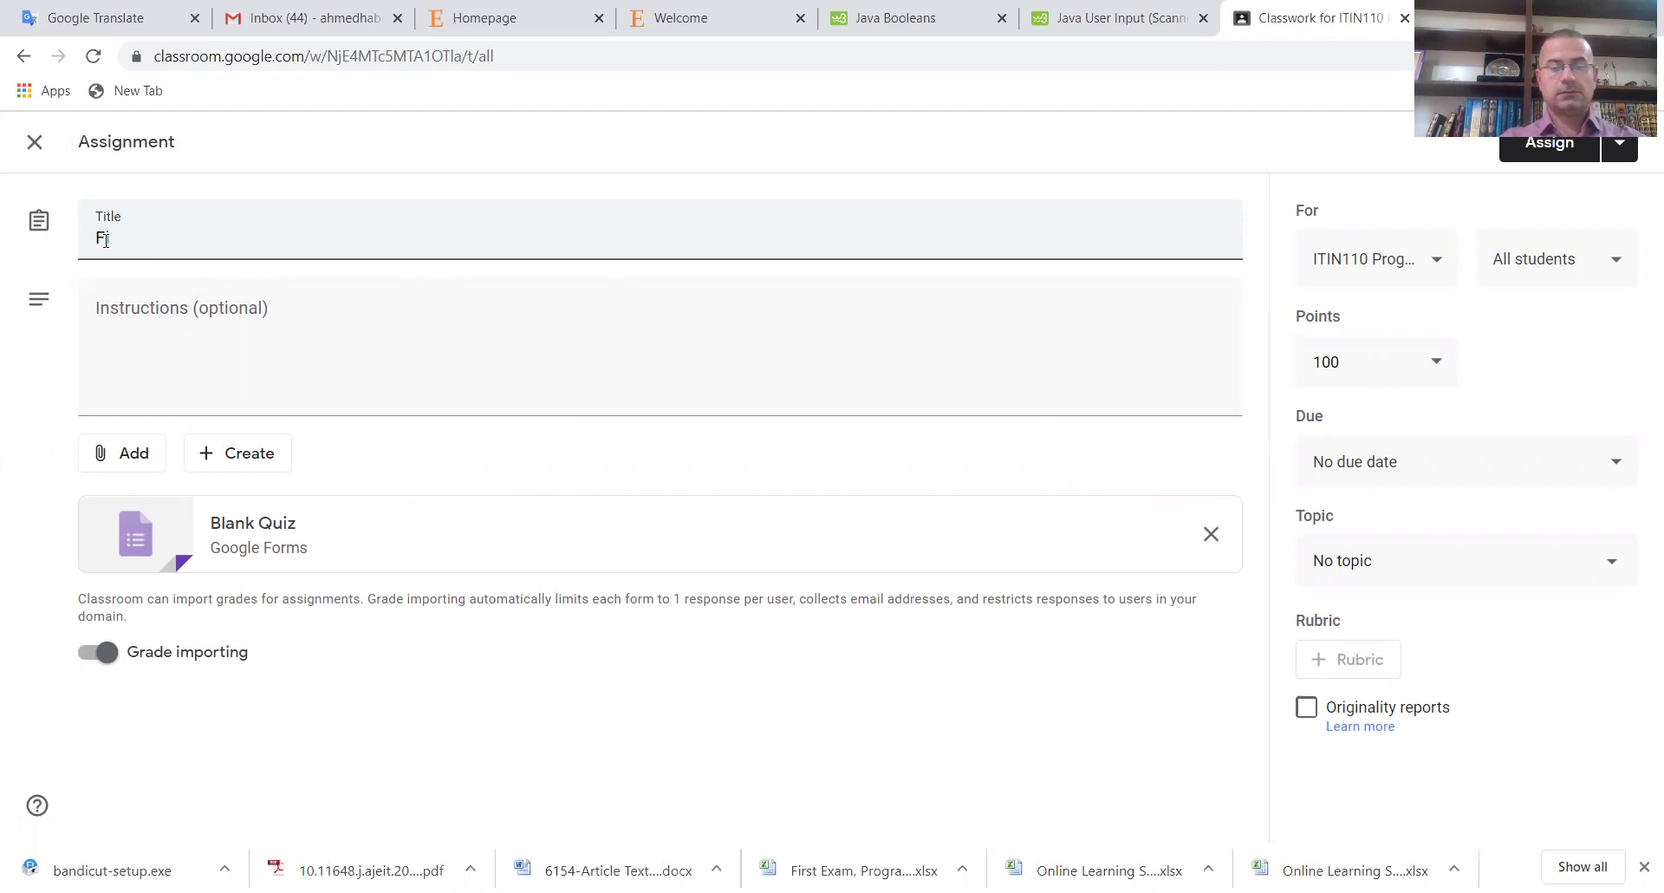
type("st quiz")
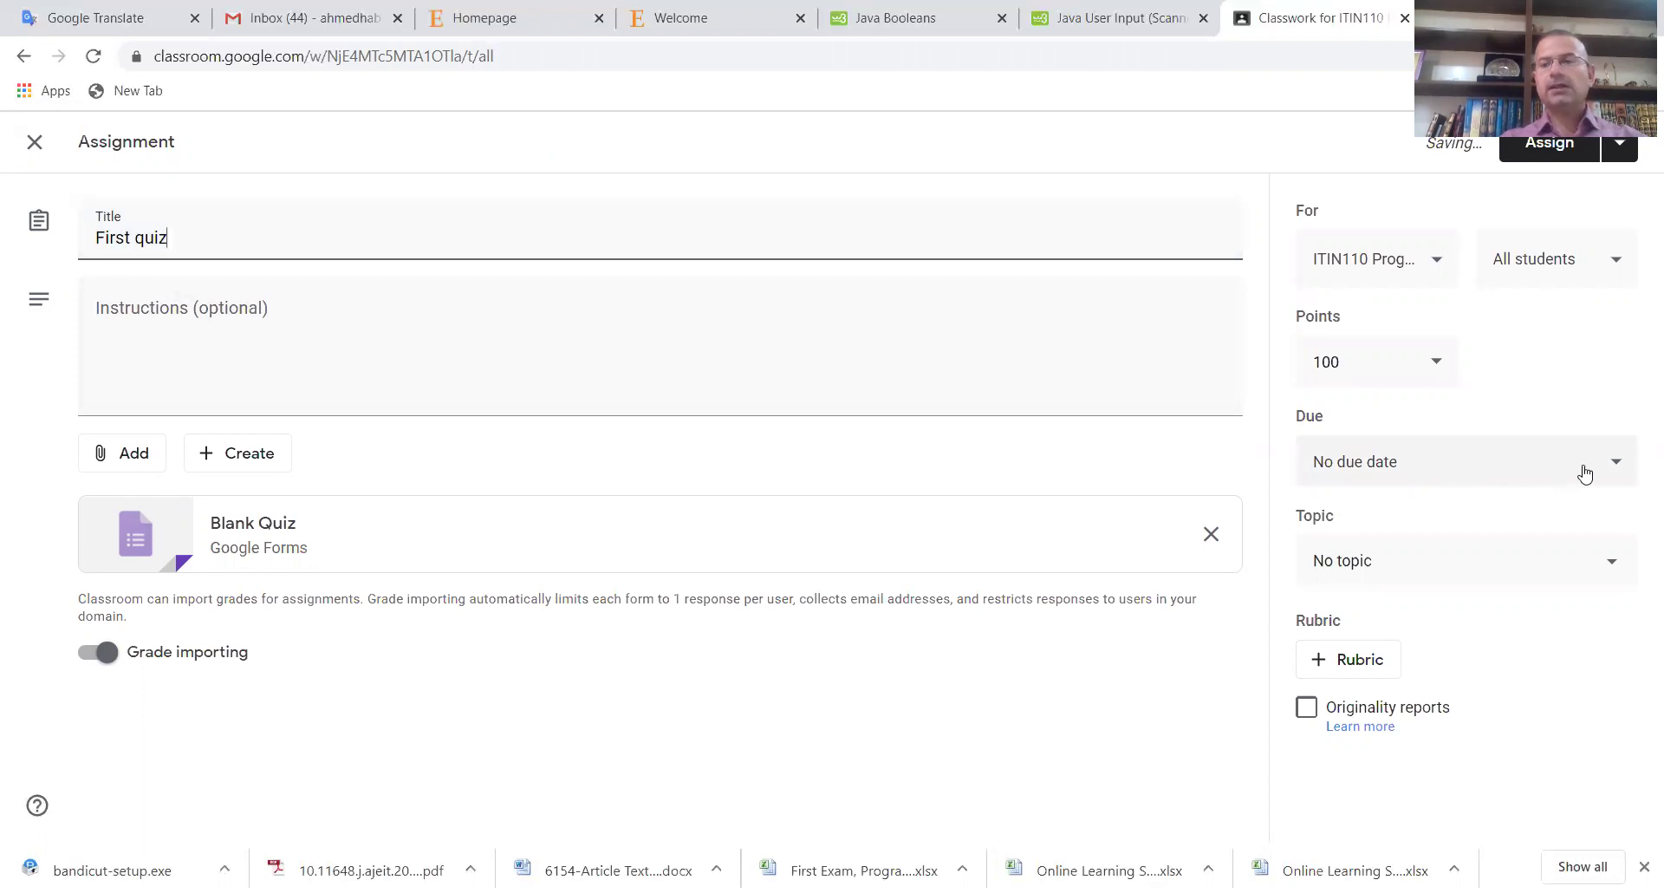
Set the assignment's due date to Apr 11, 2020 at 11:59 PM
left_click(1612, 472)
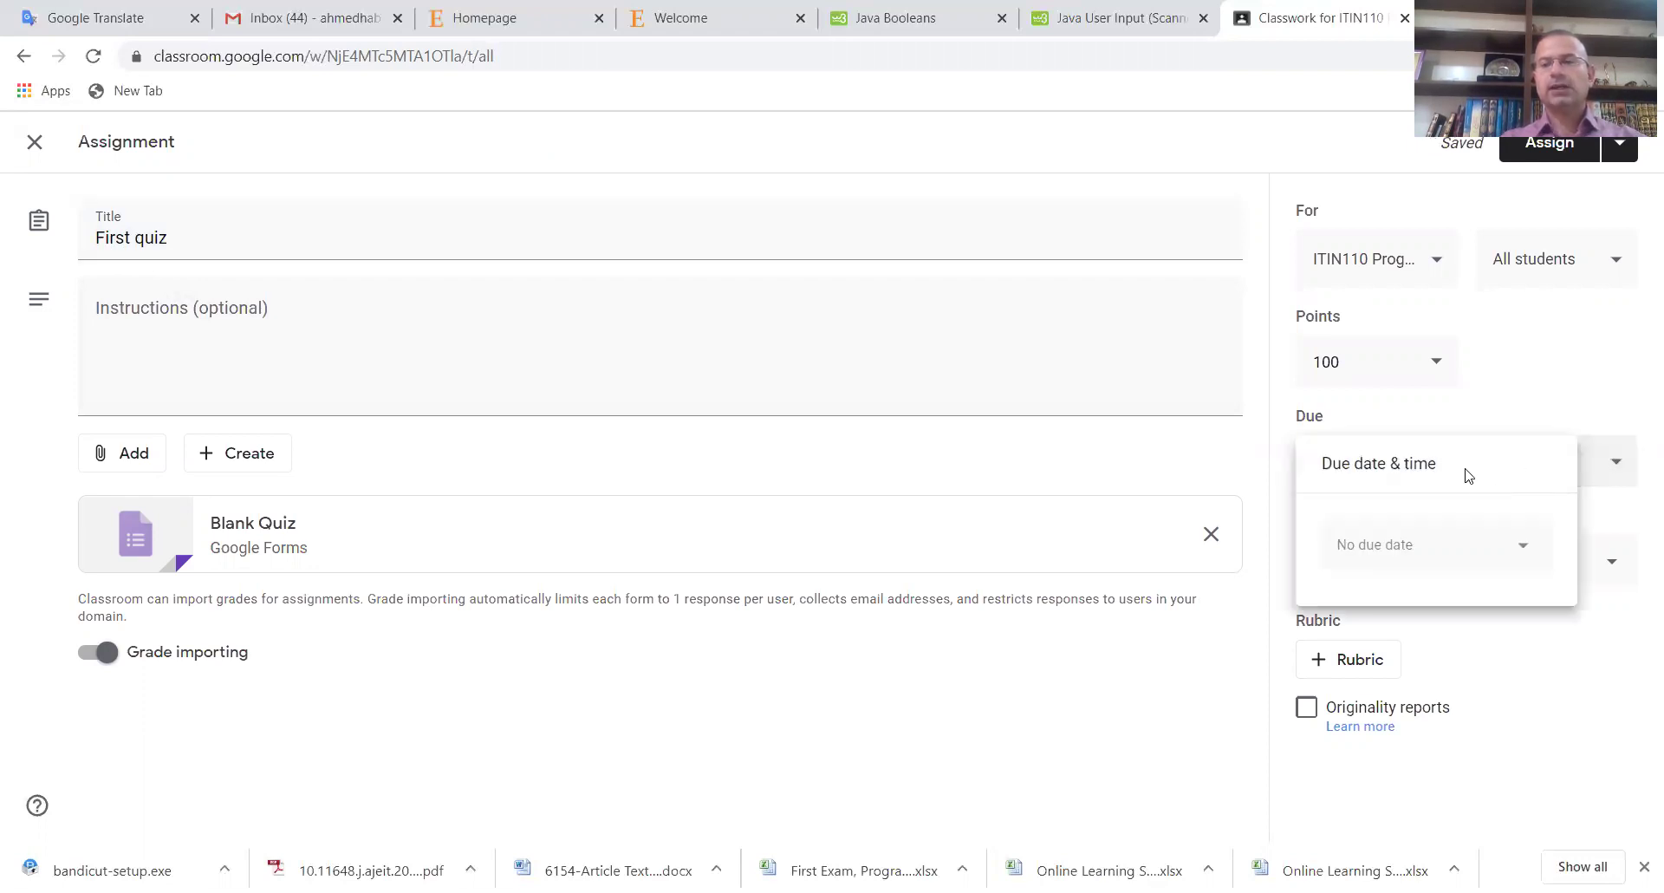
left_click(1522, 553)
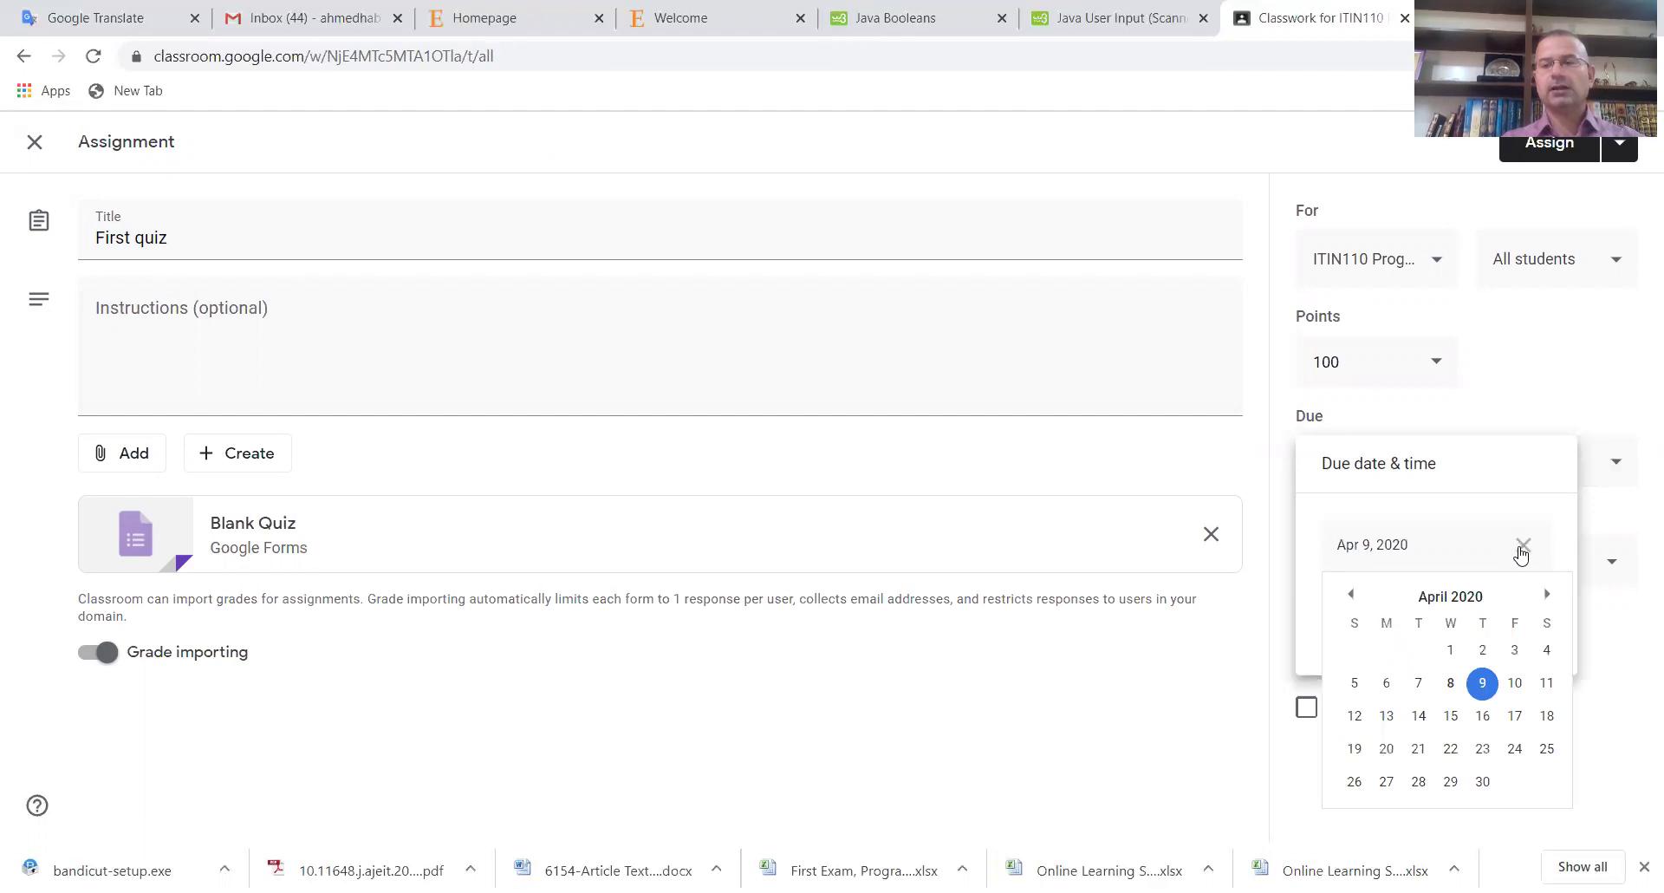
left_click(1548, 684)
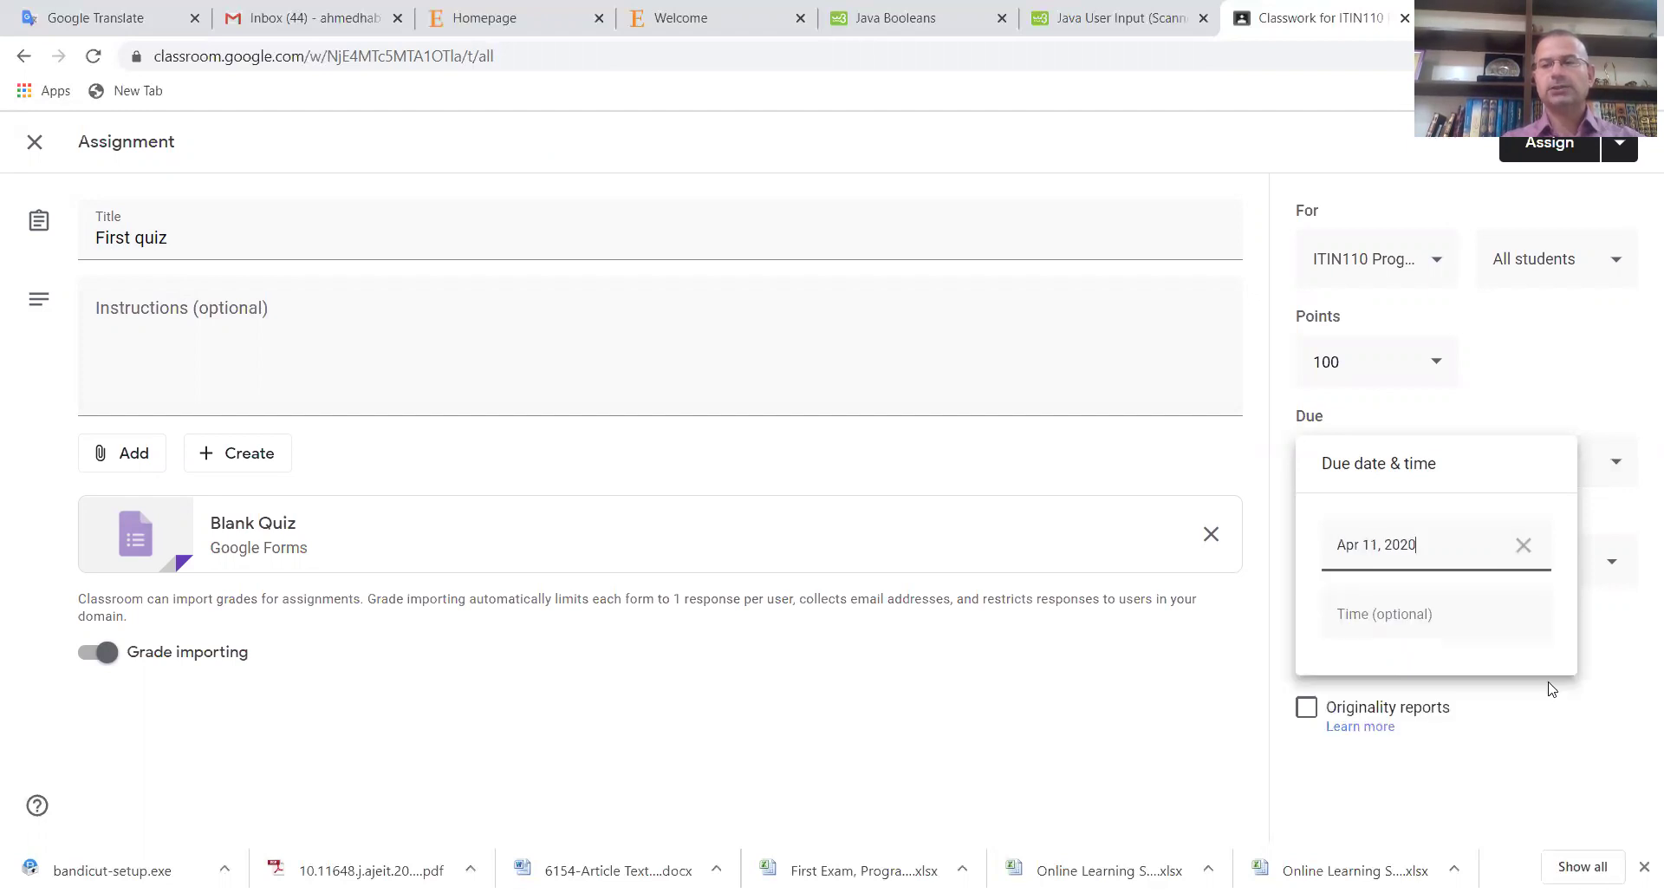
left_click(1384, 617)
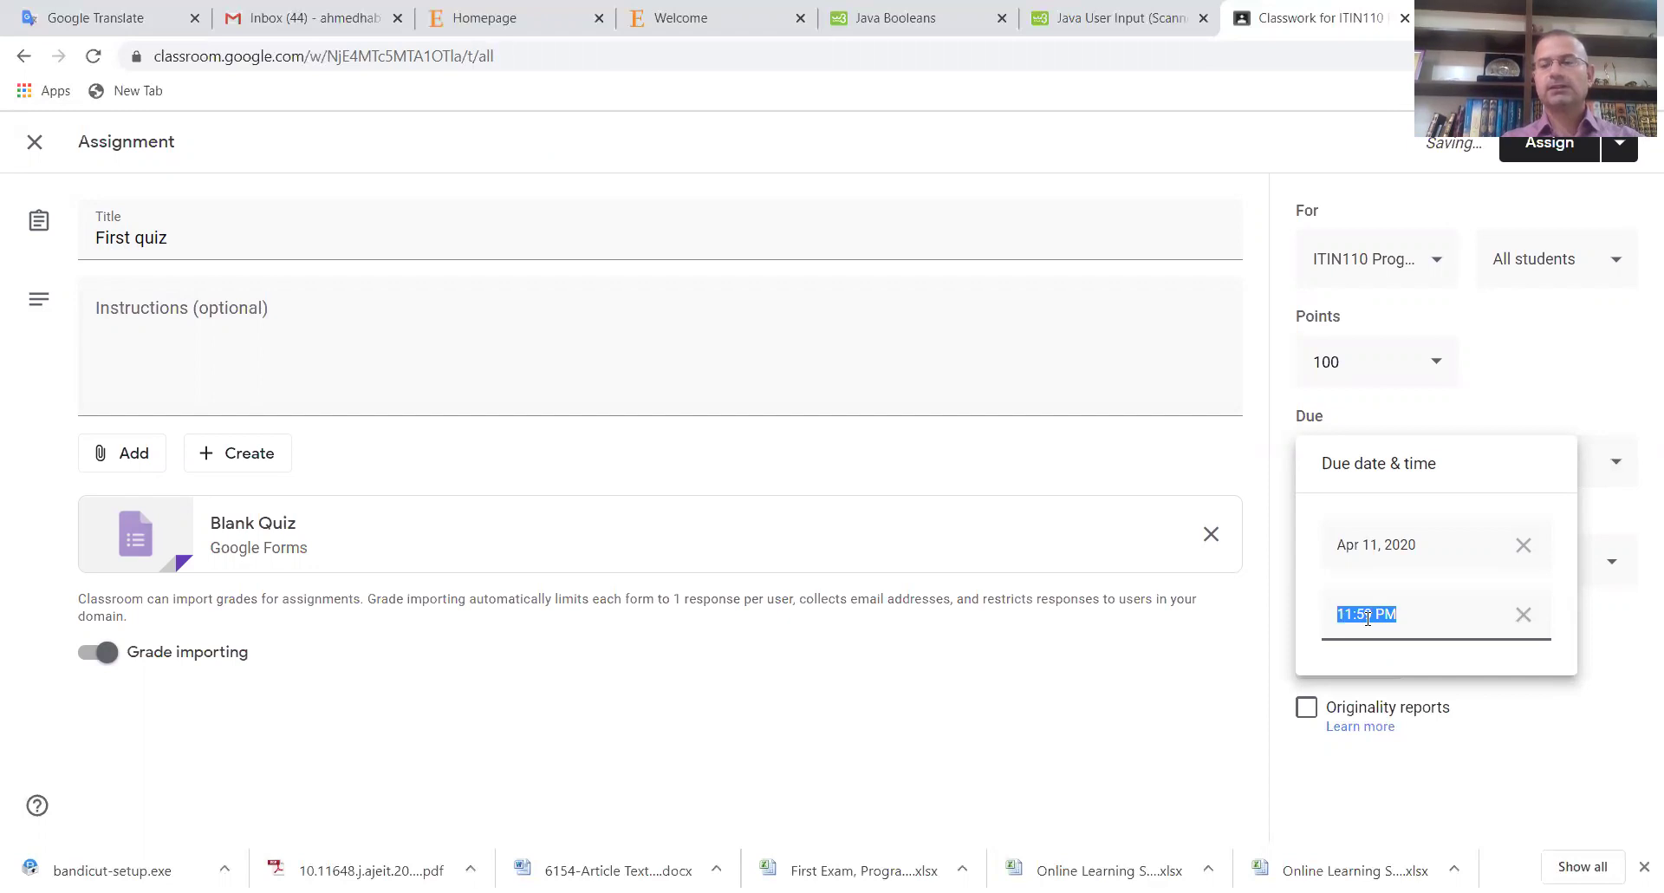
left_click(1178, 679)
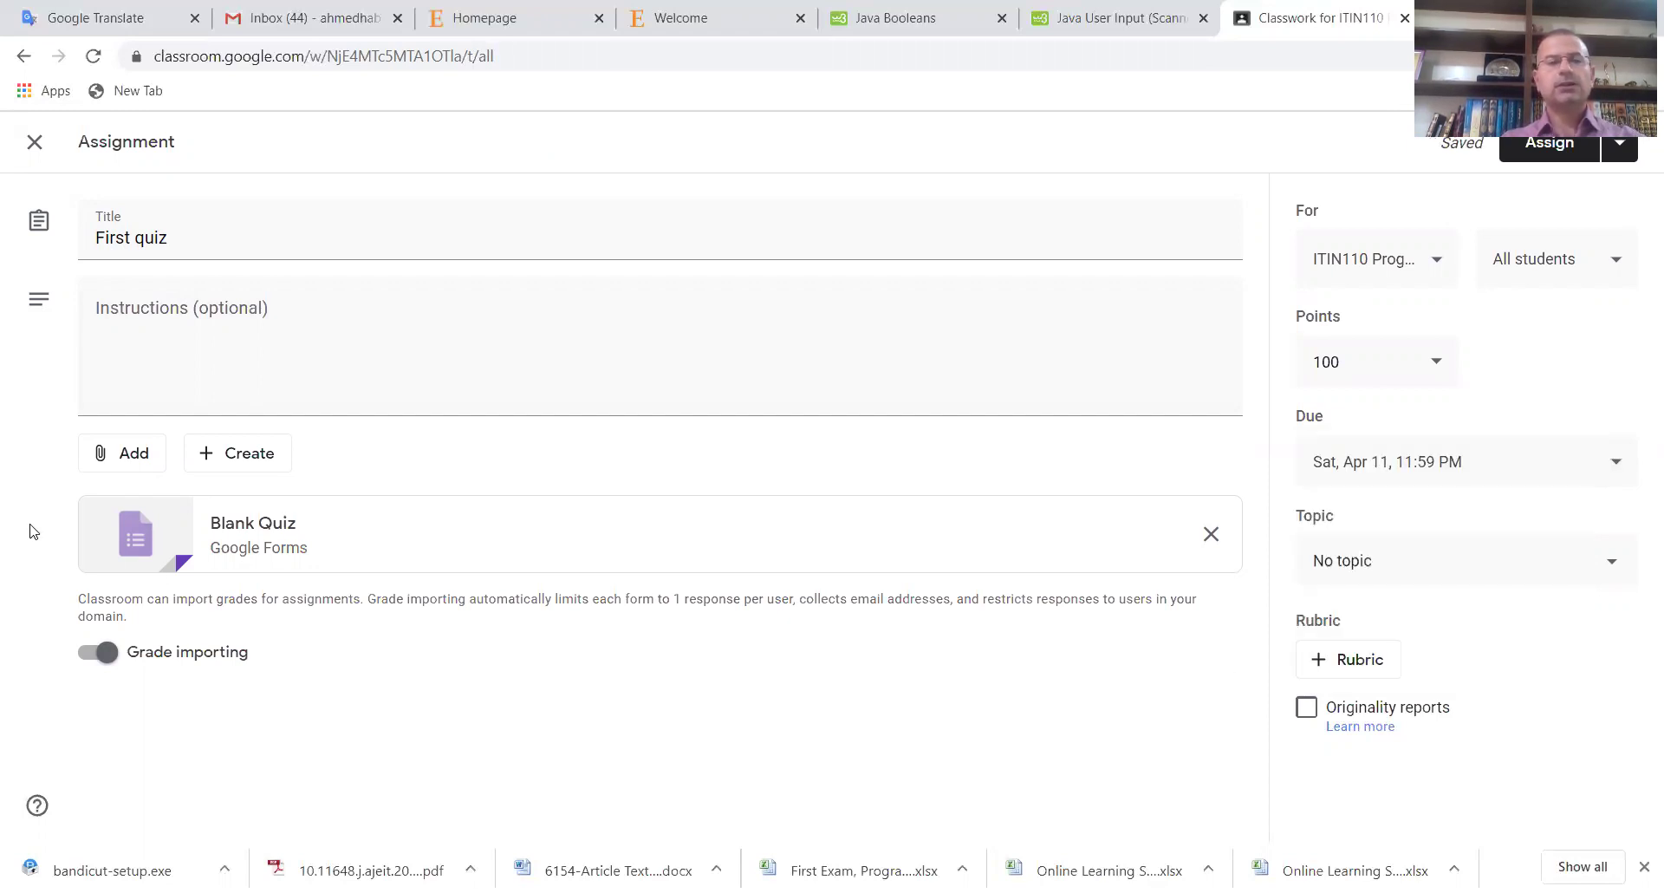
Open the attached Blank Quiz form and rename both its title and its file to "First Quiz"
left_click(143, 543)
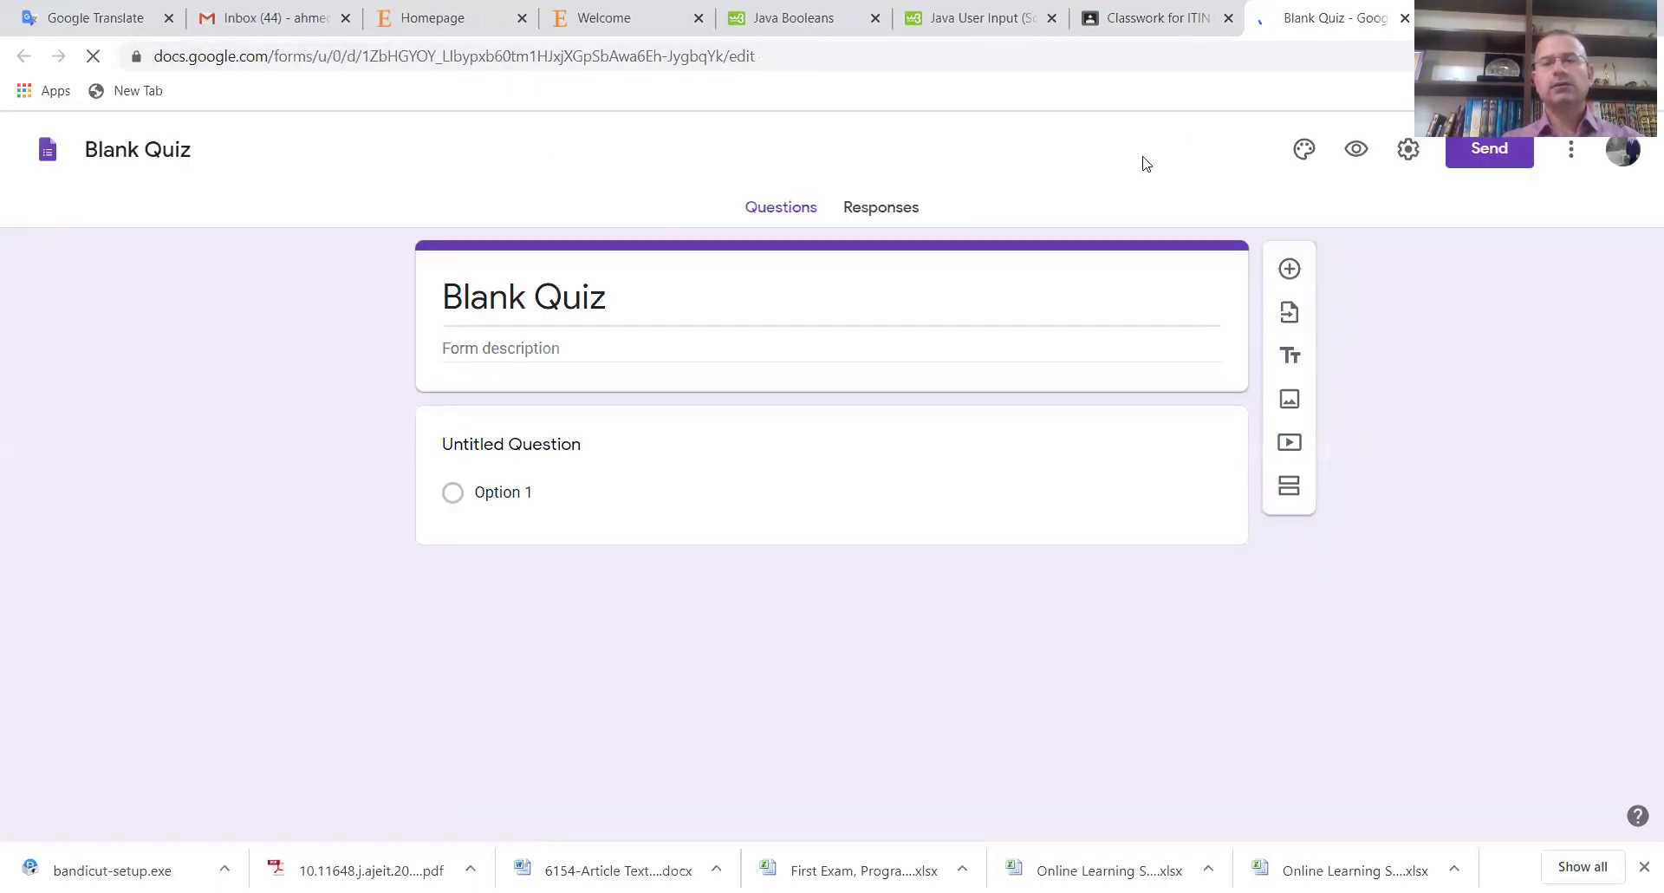
left_click(541, 298)
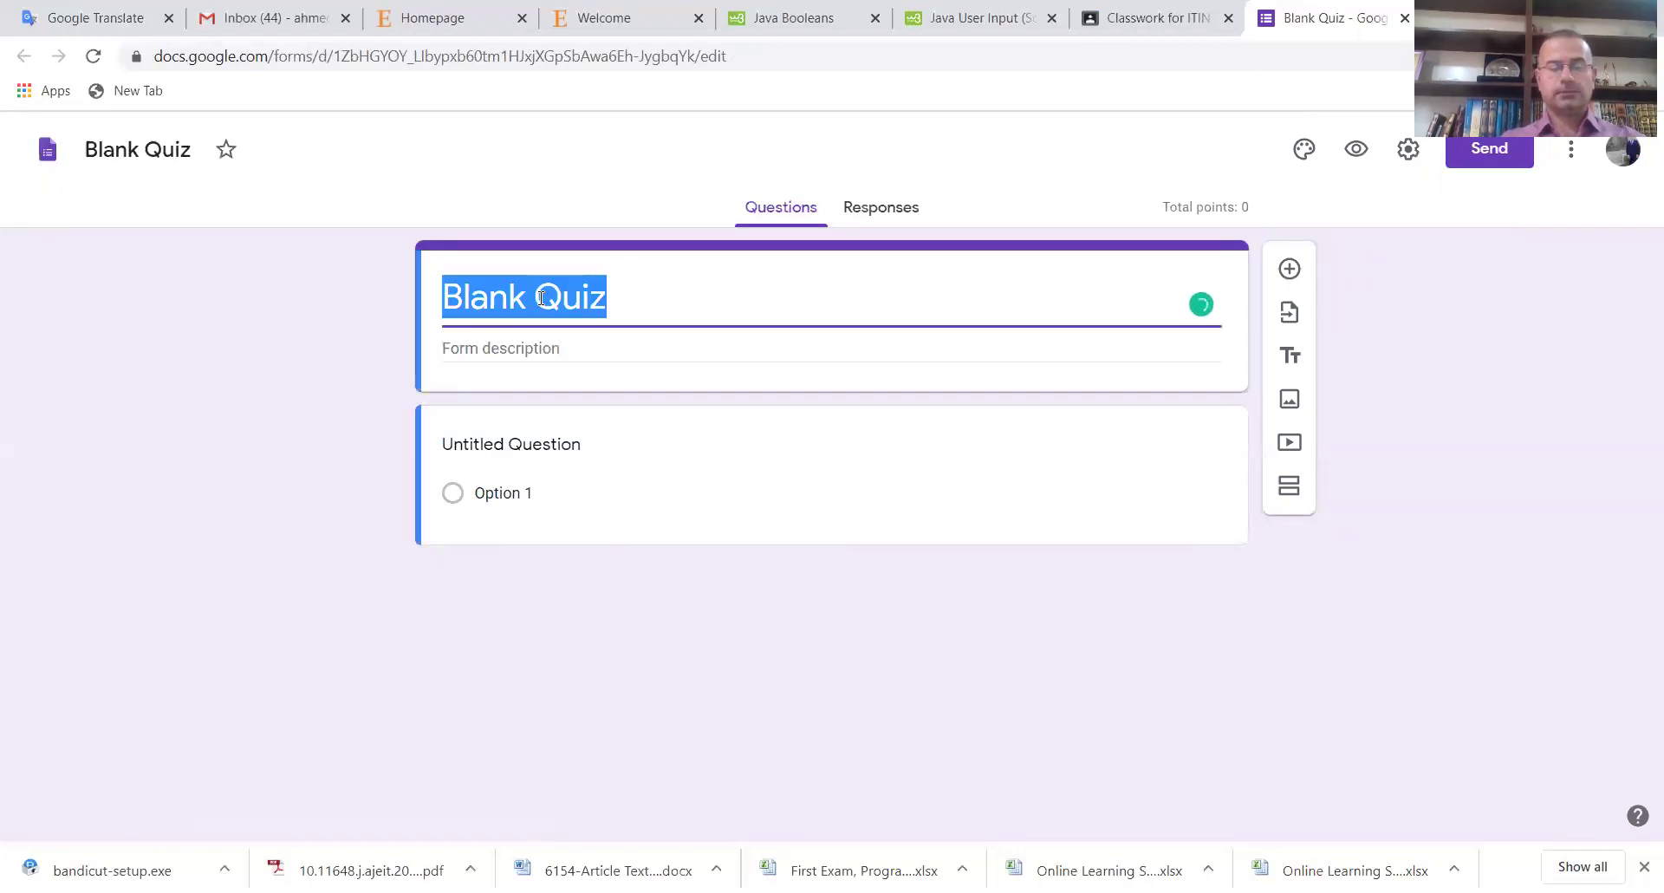
type("First Quiz")
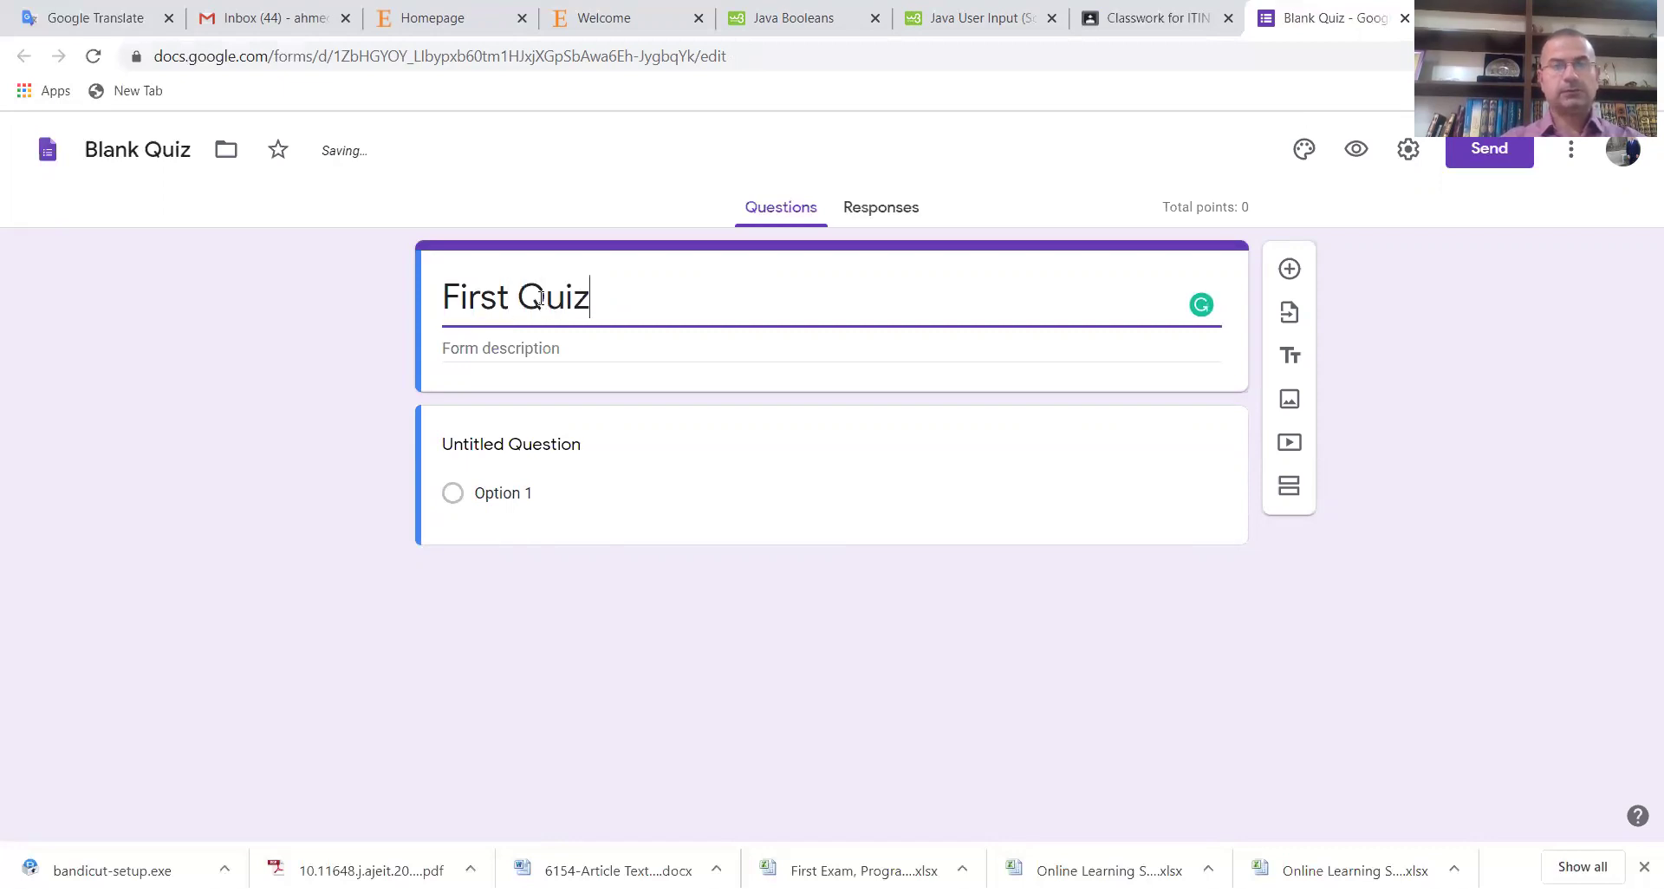
left_click(129, 152)
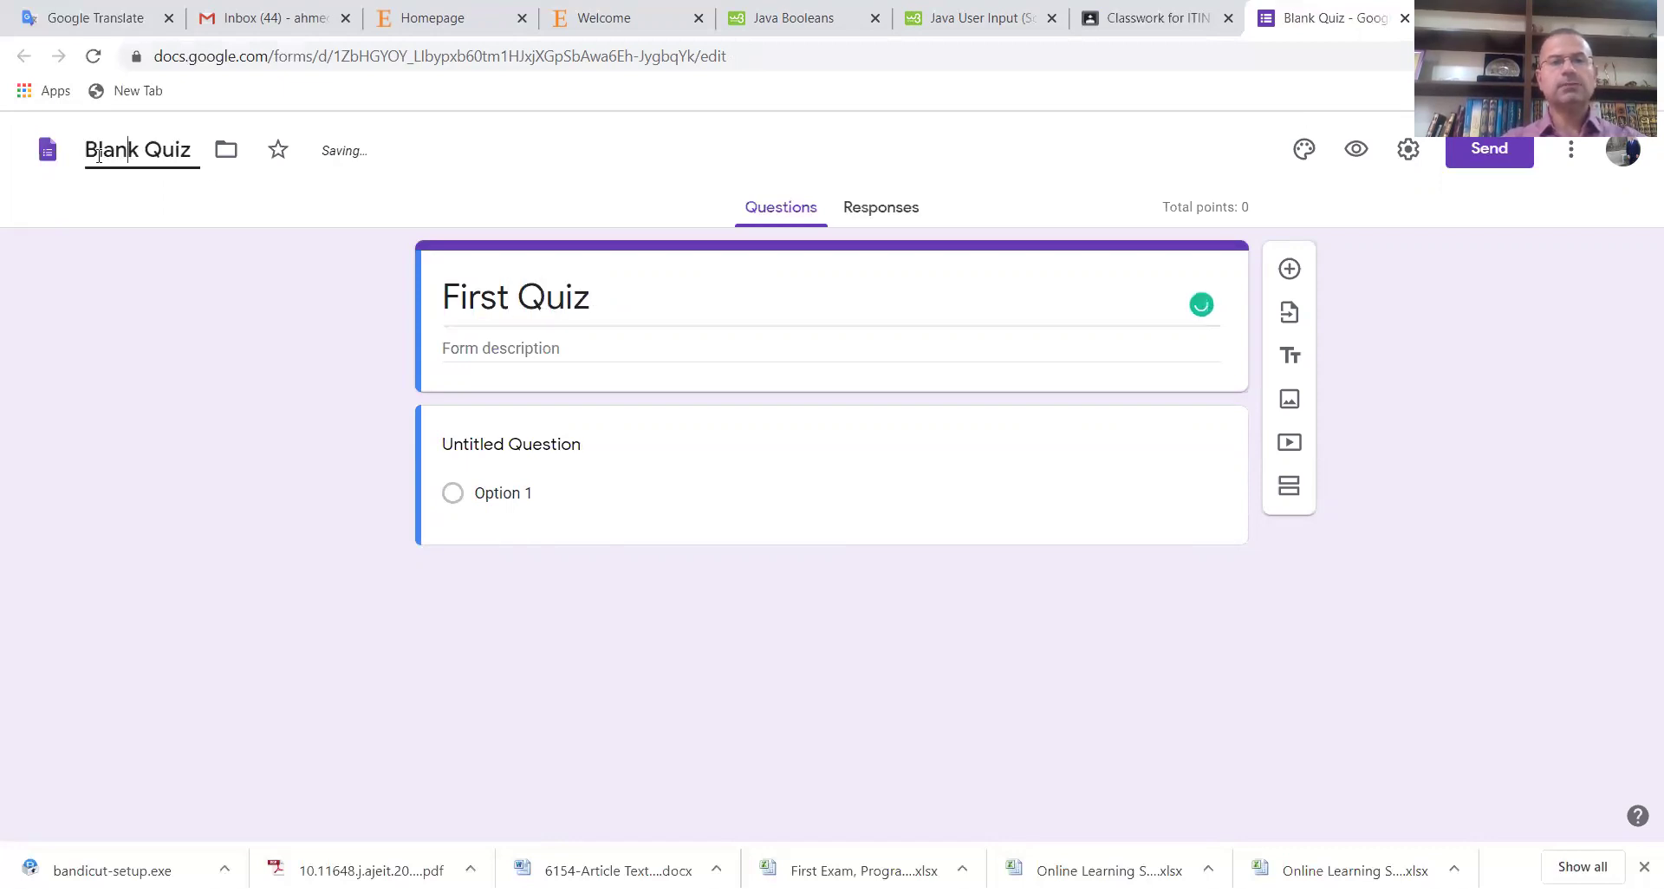
left_click_drag(86, 152, 142, 151)
type("First")
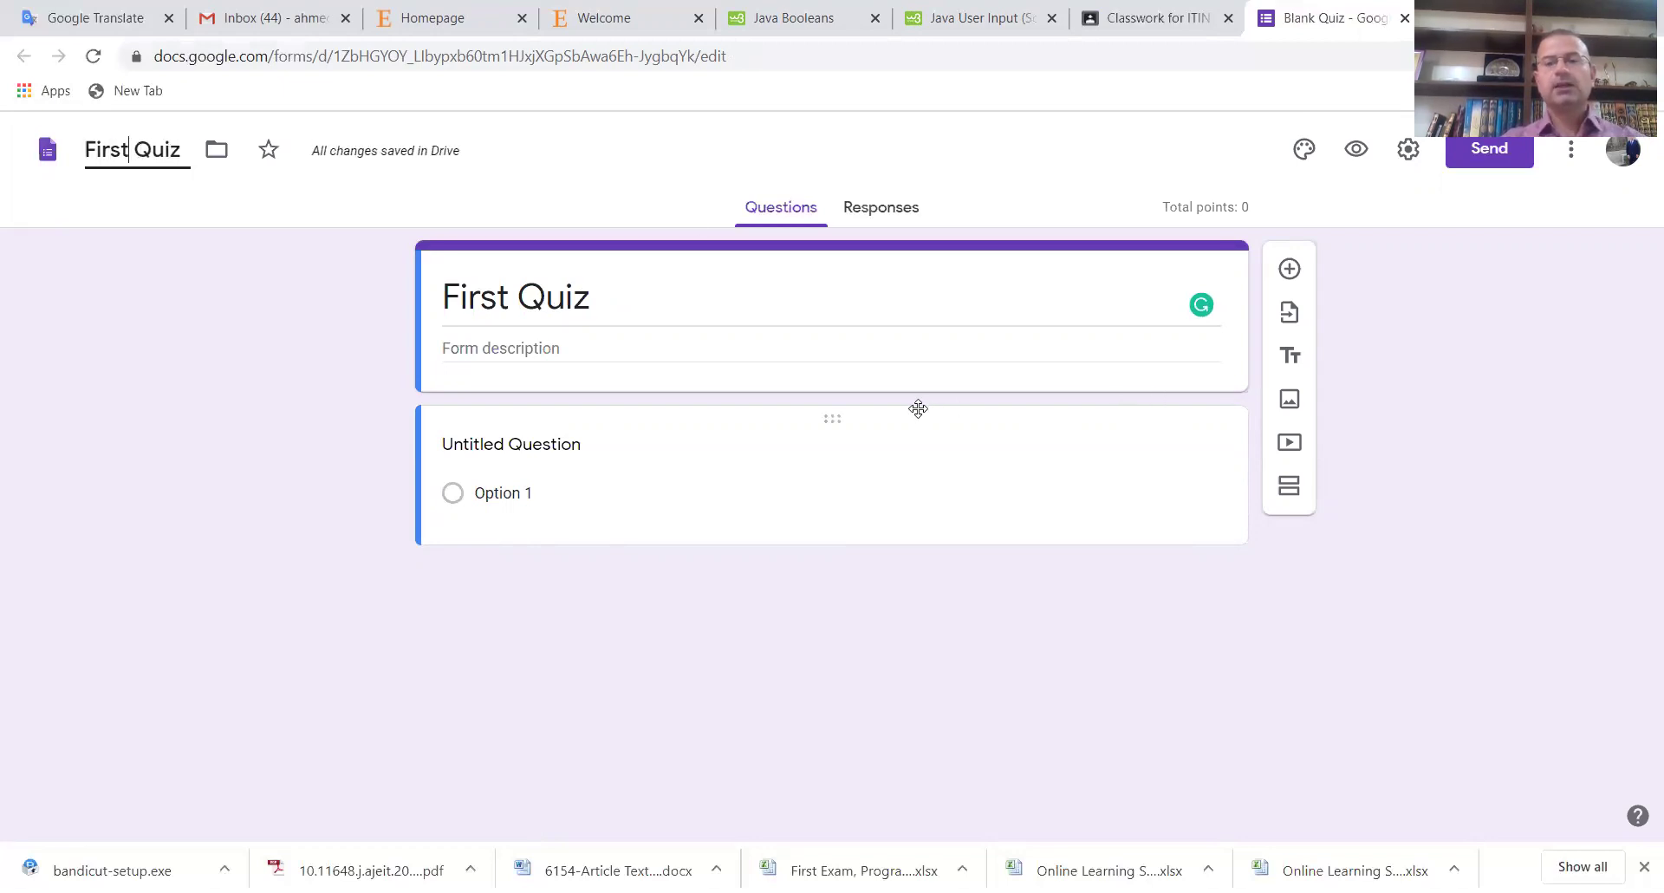
Change the untitled question's type to Short answer
left_click(986, 481)
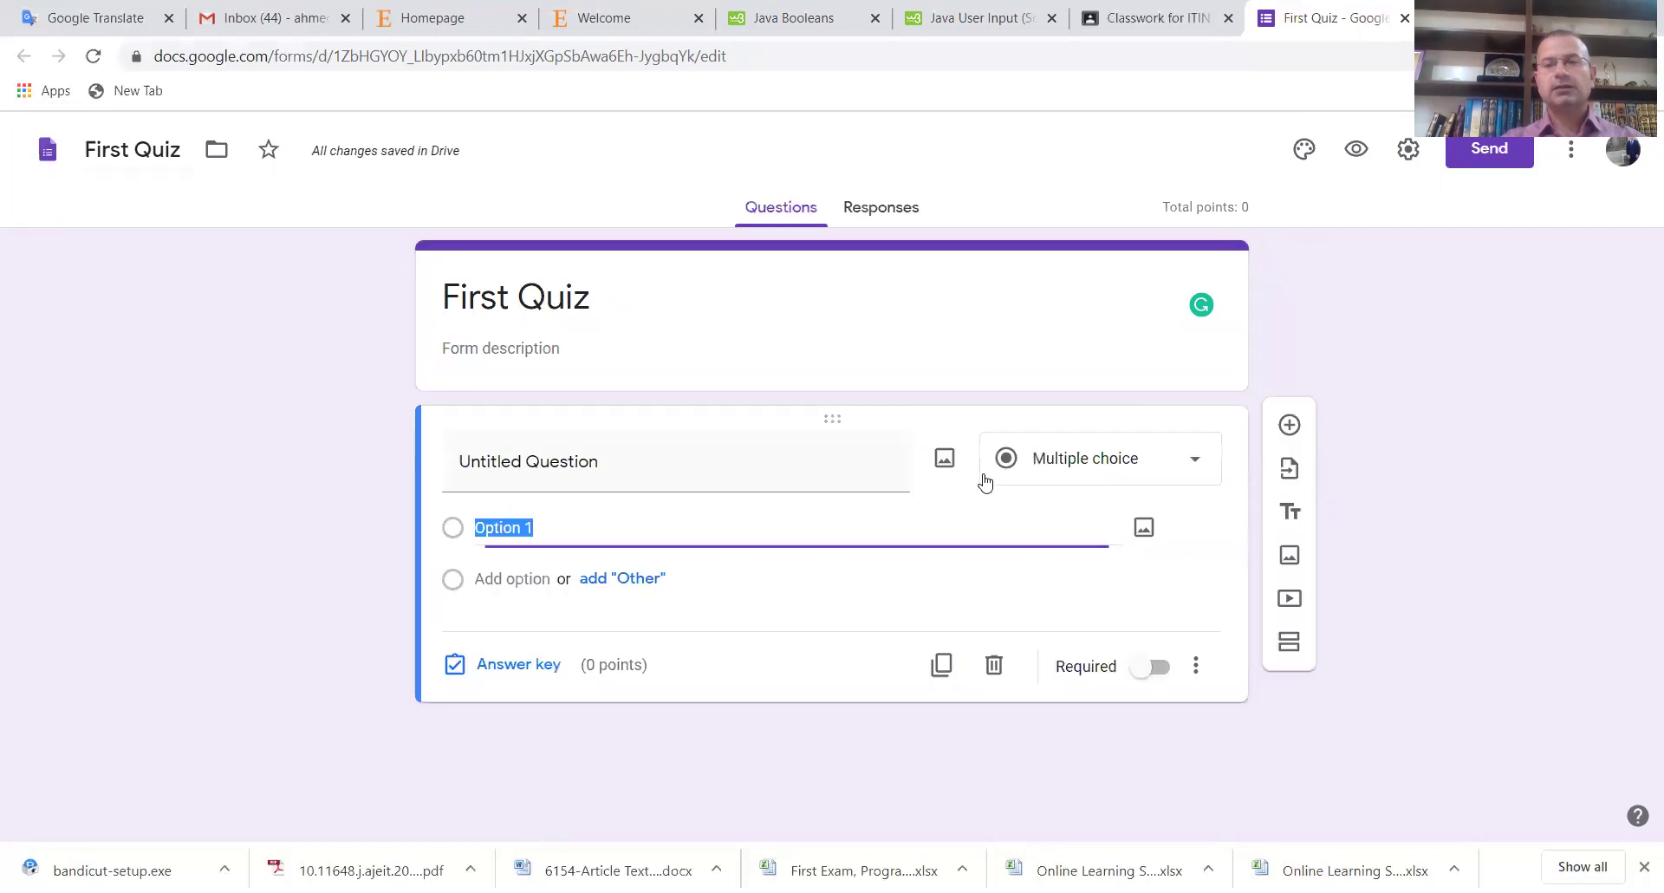
left_click(1195, 472)
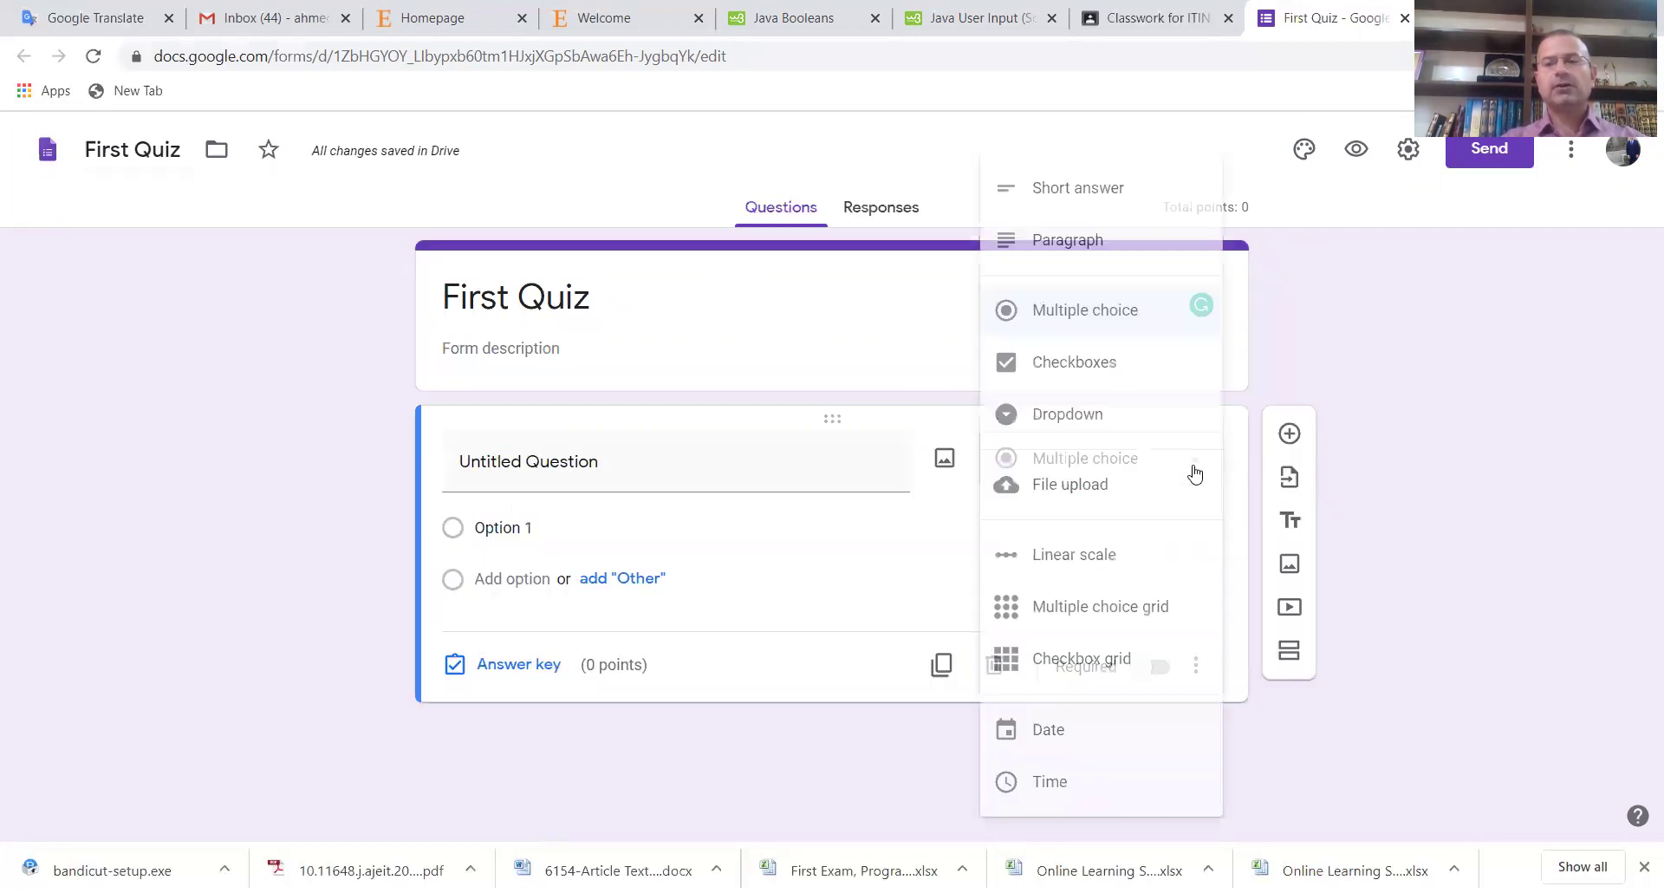
left_click(1056, 192)
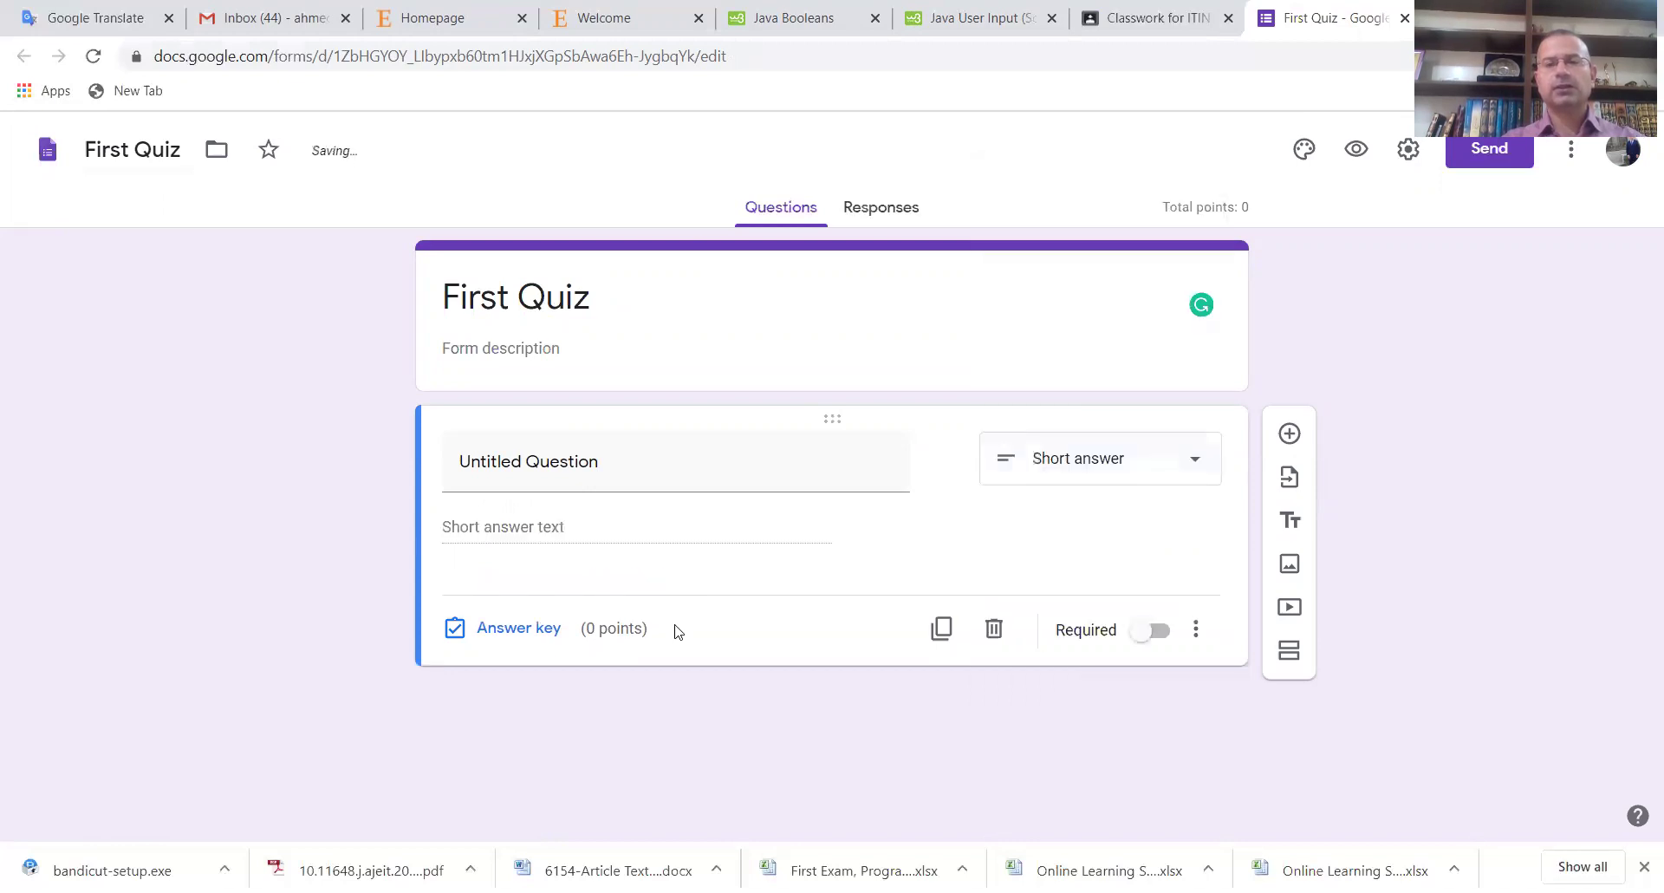
Title the short-answer question "Student Full Name", correcting any misspelling
left_click_drag(459, 461, 612, 462)
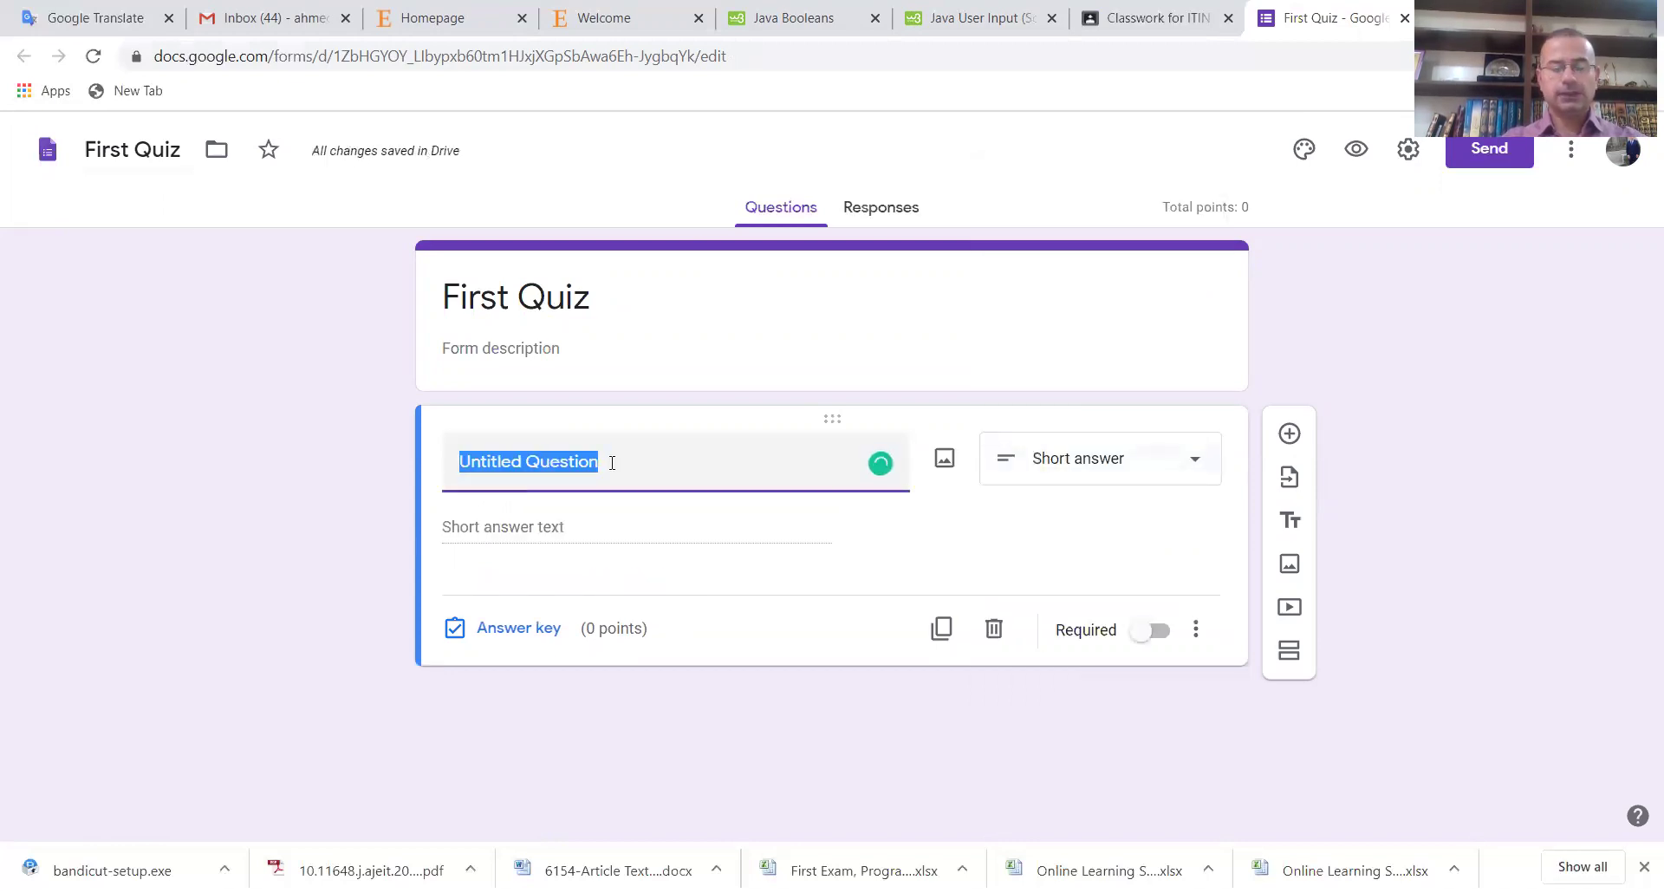
type("Sud")
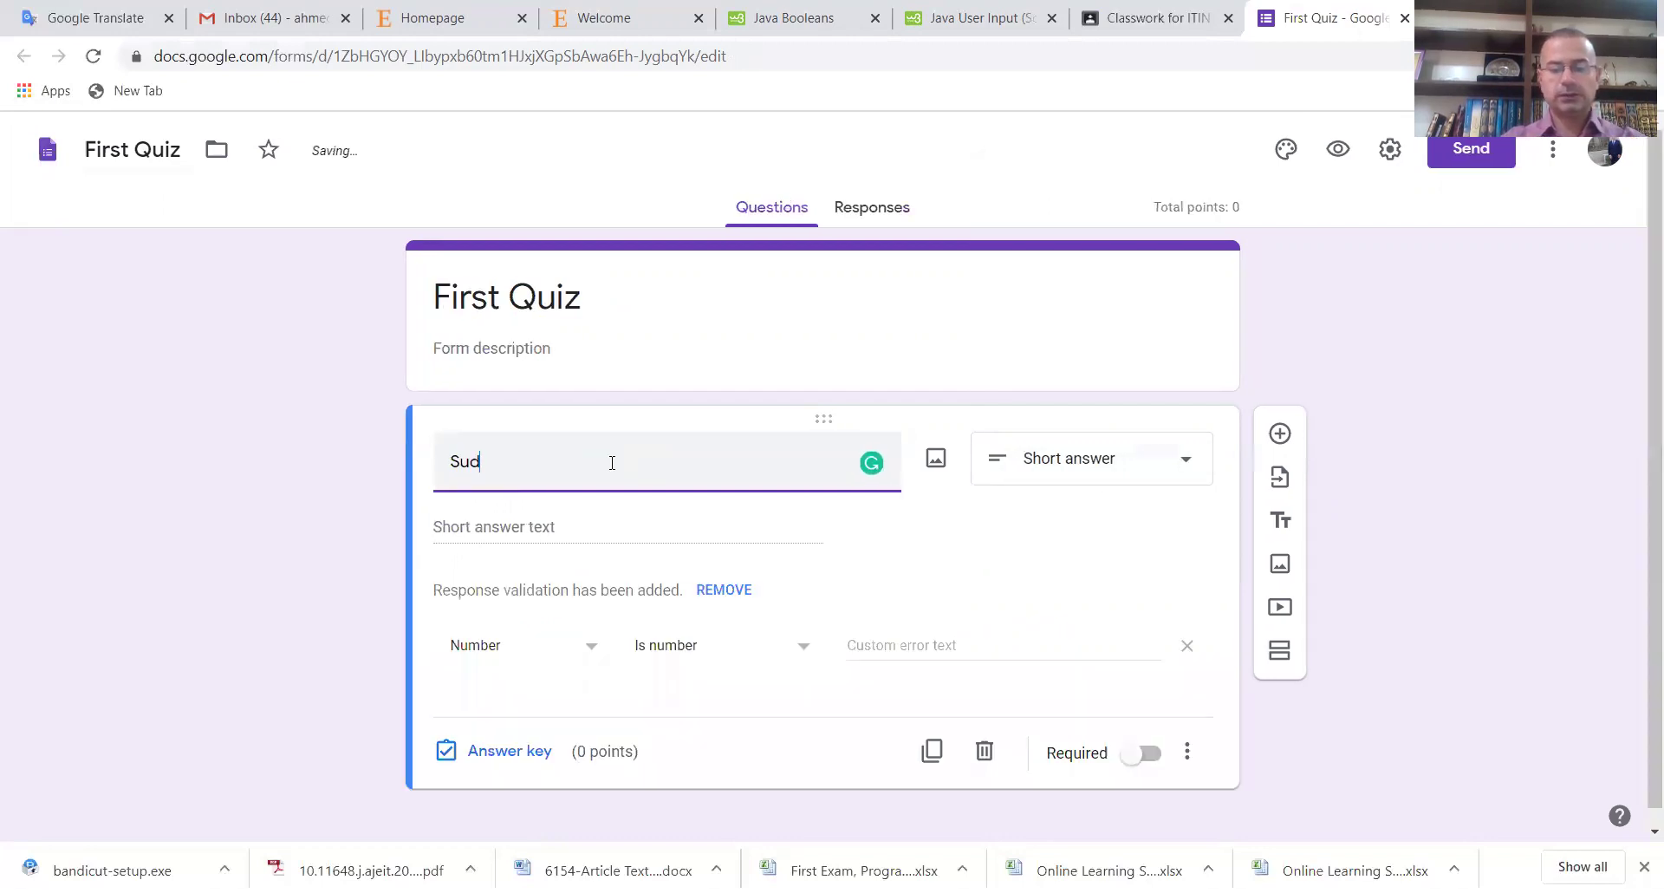
type("ent Full")
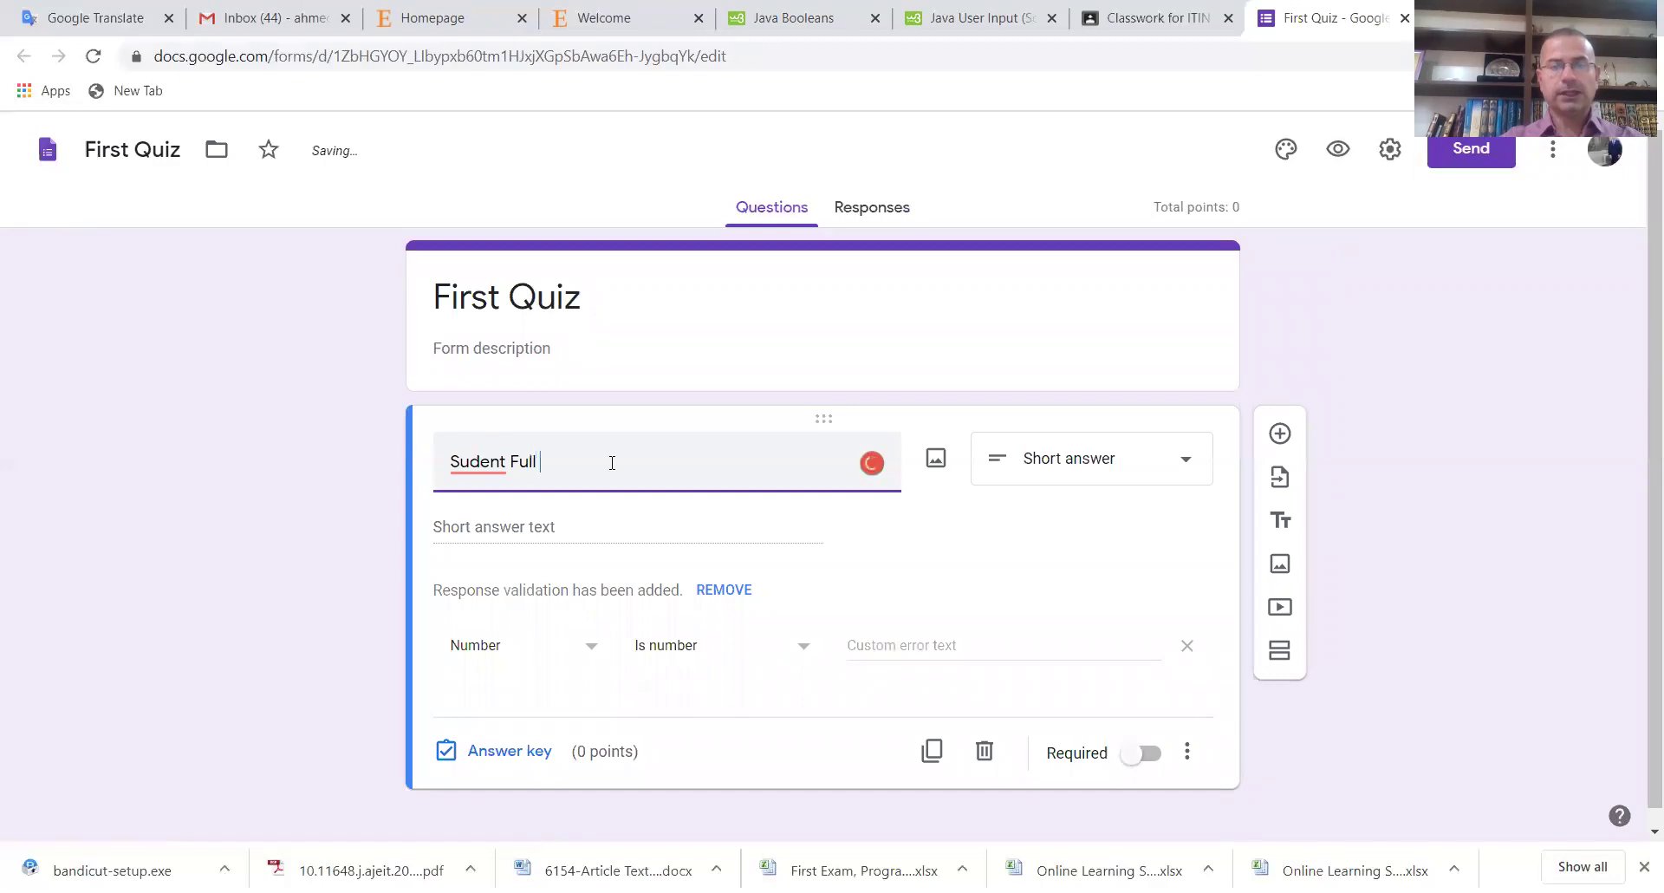
type(" Name")
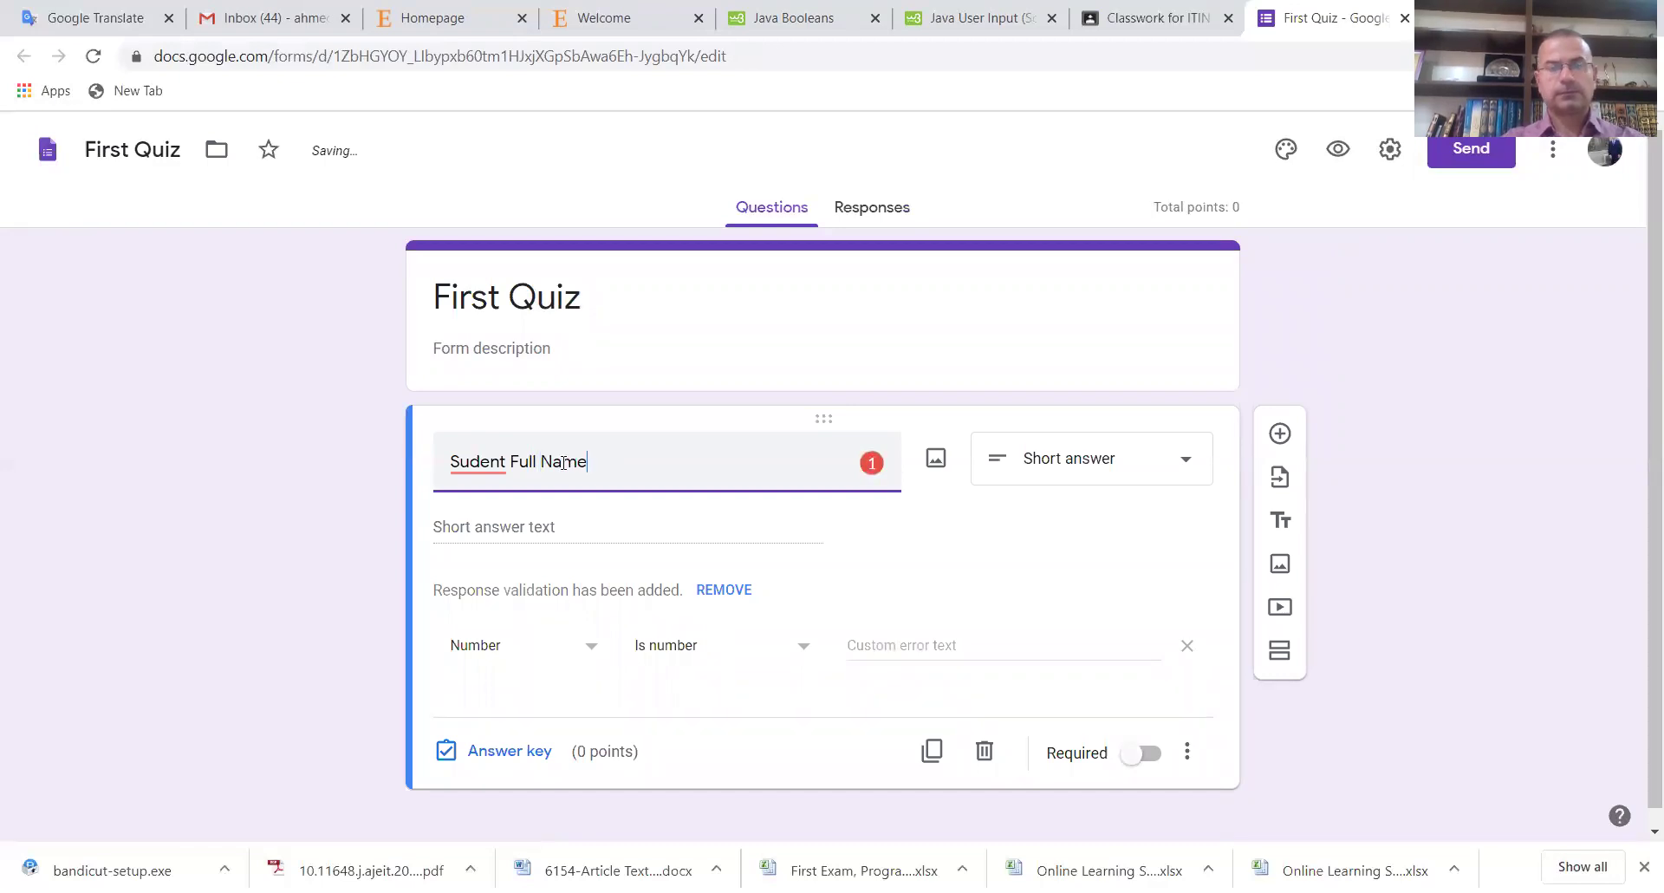
double_click(496, 464)
left_click(496, 465)
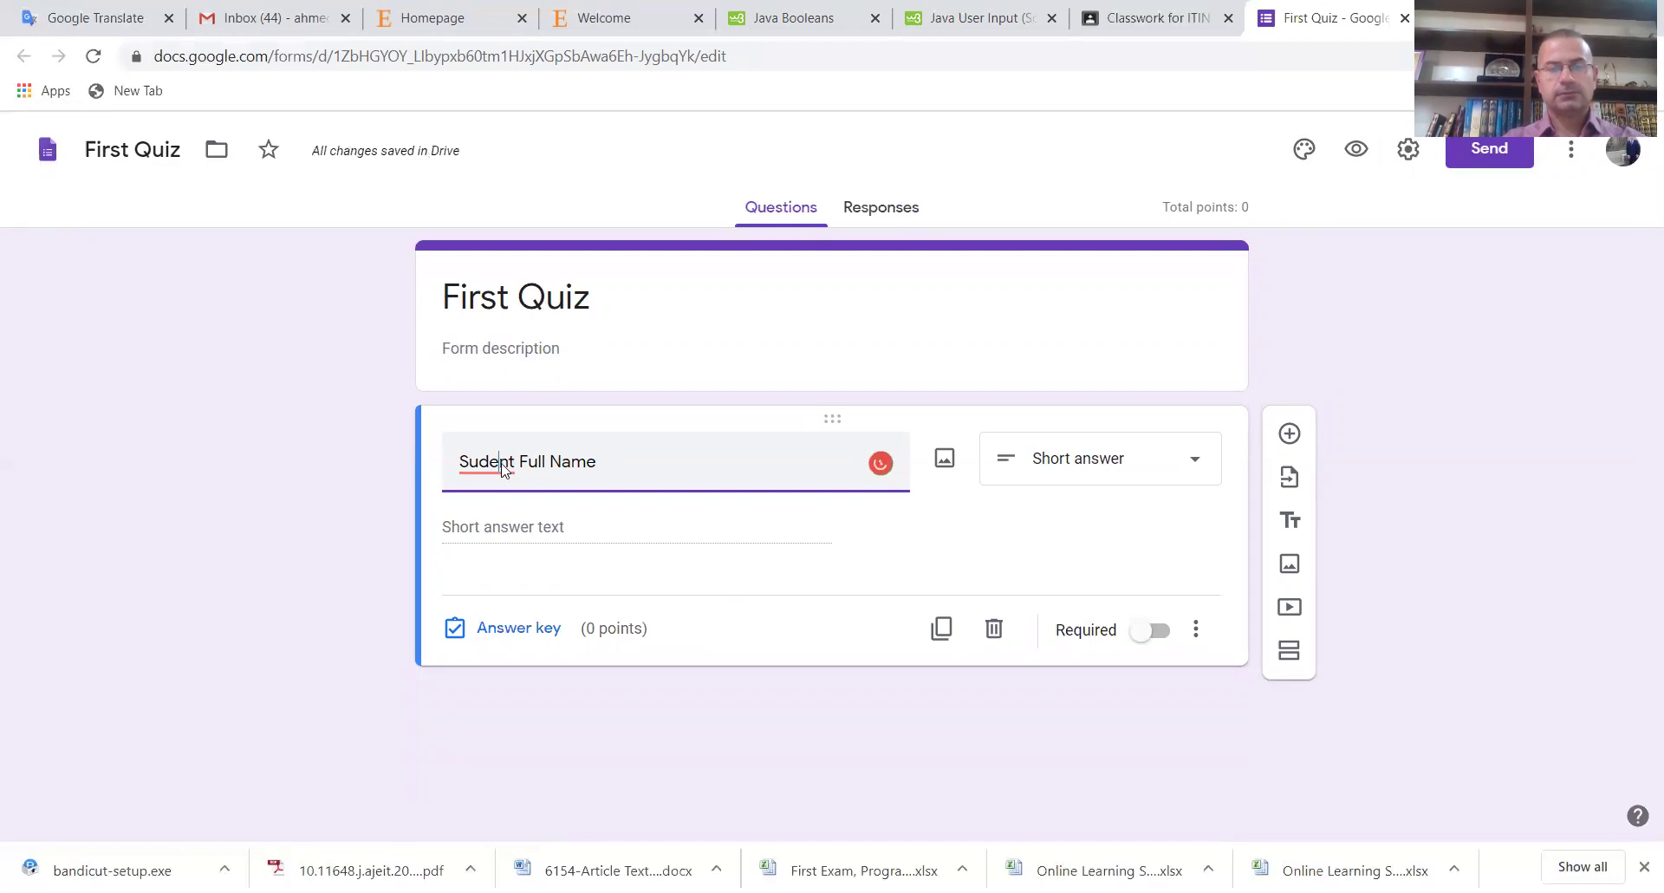
right_click(503, 465)
left_click(491, 465)
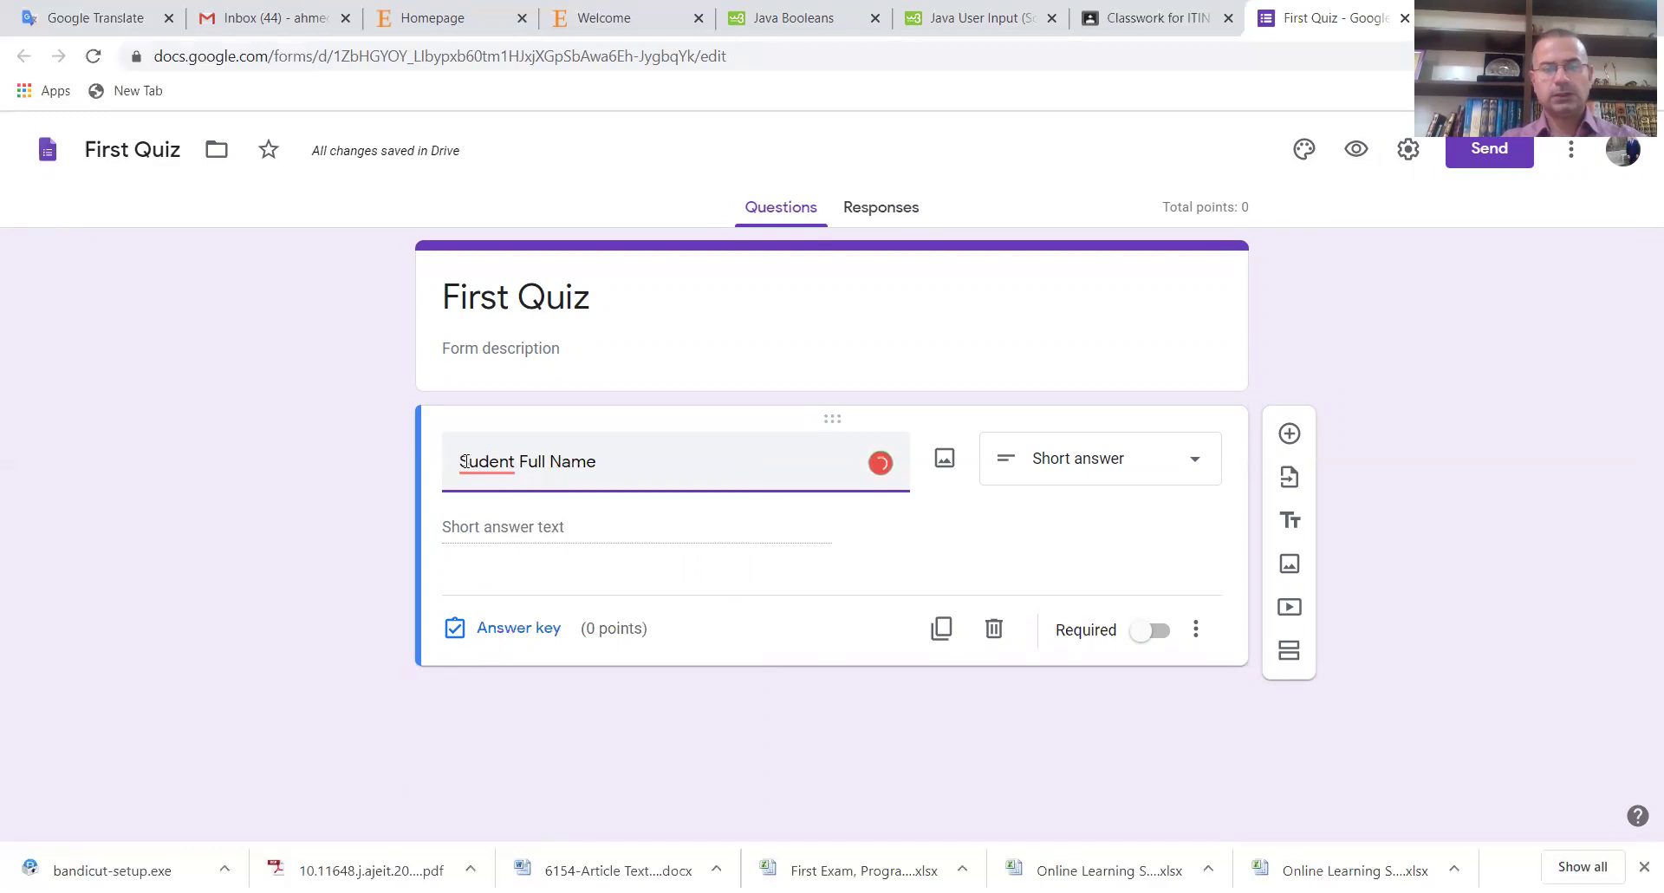
left_click(470, 461)
type("t")
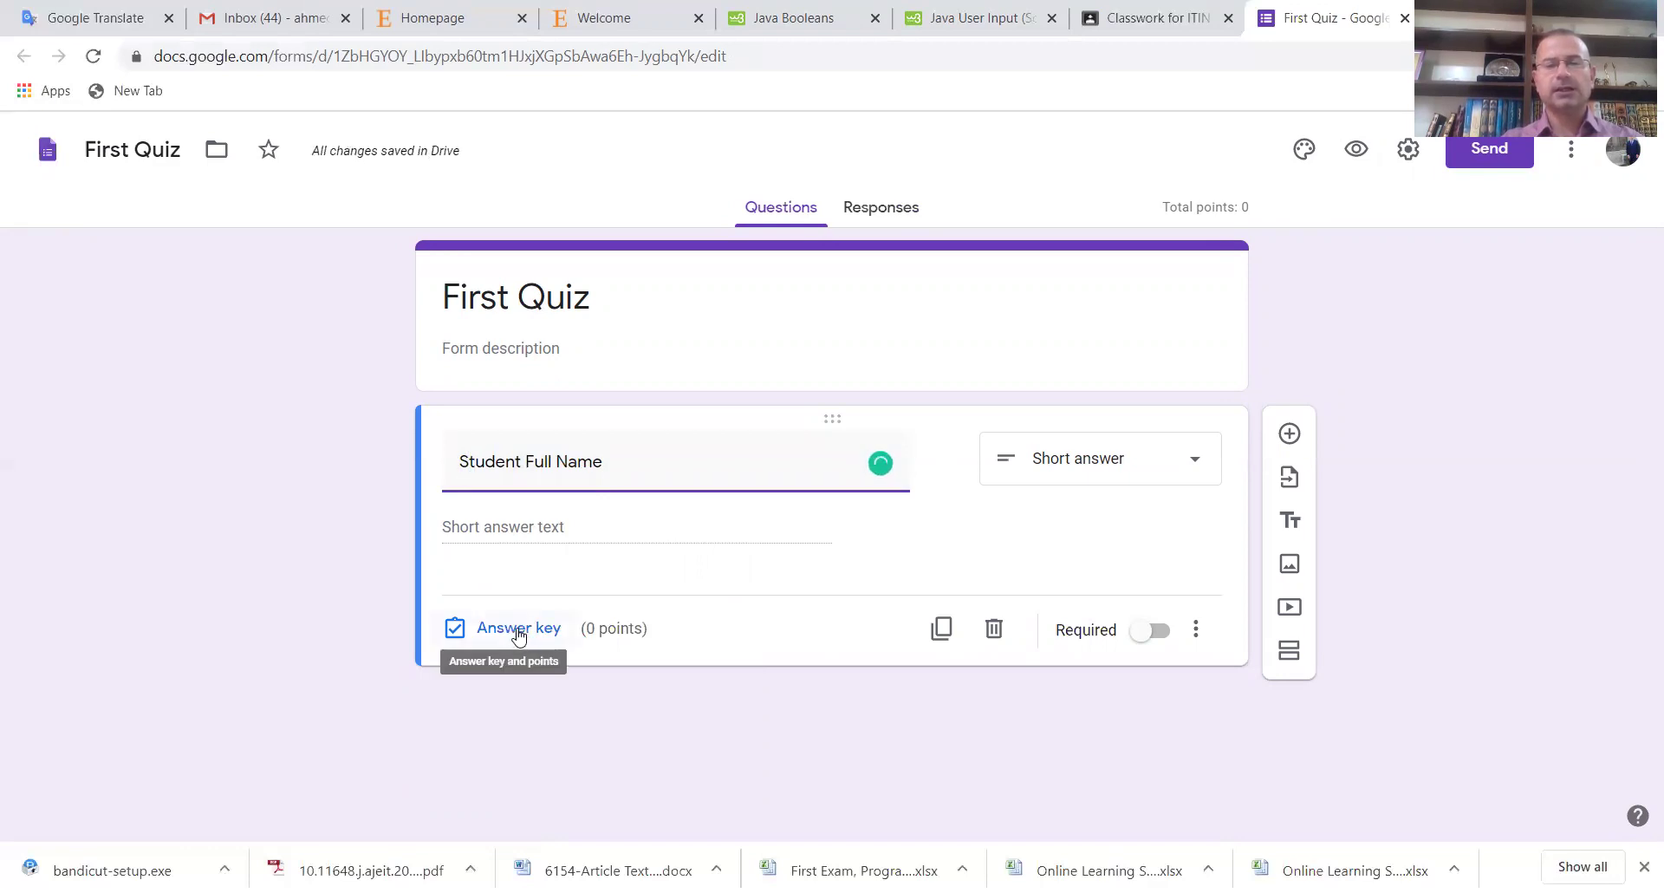
View the answer key of the Student Full Name question without changing it, and make the question required
left_click(518, 629)
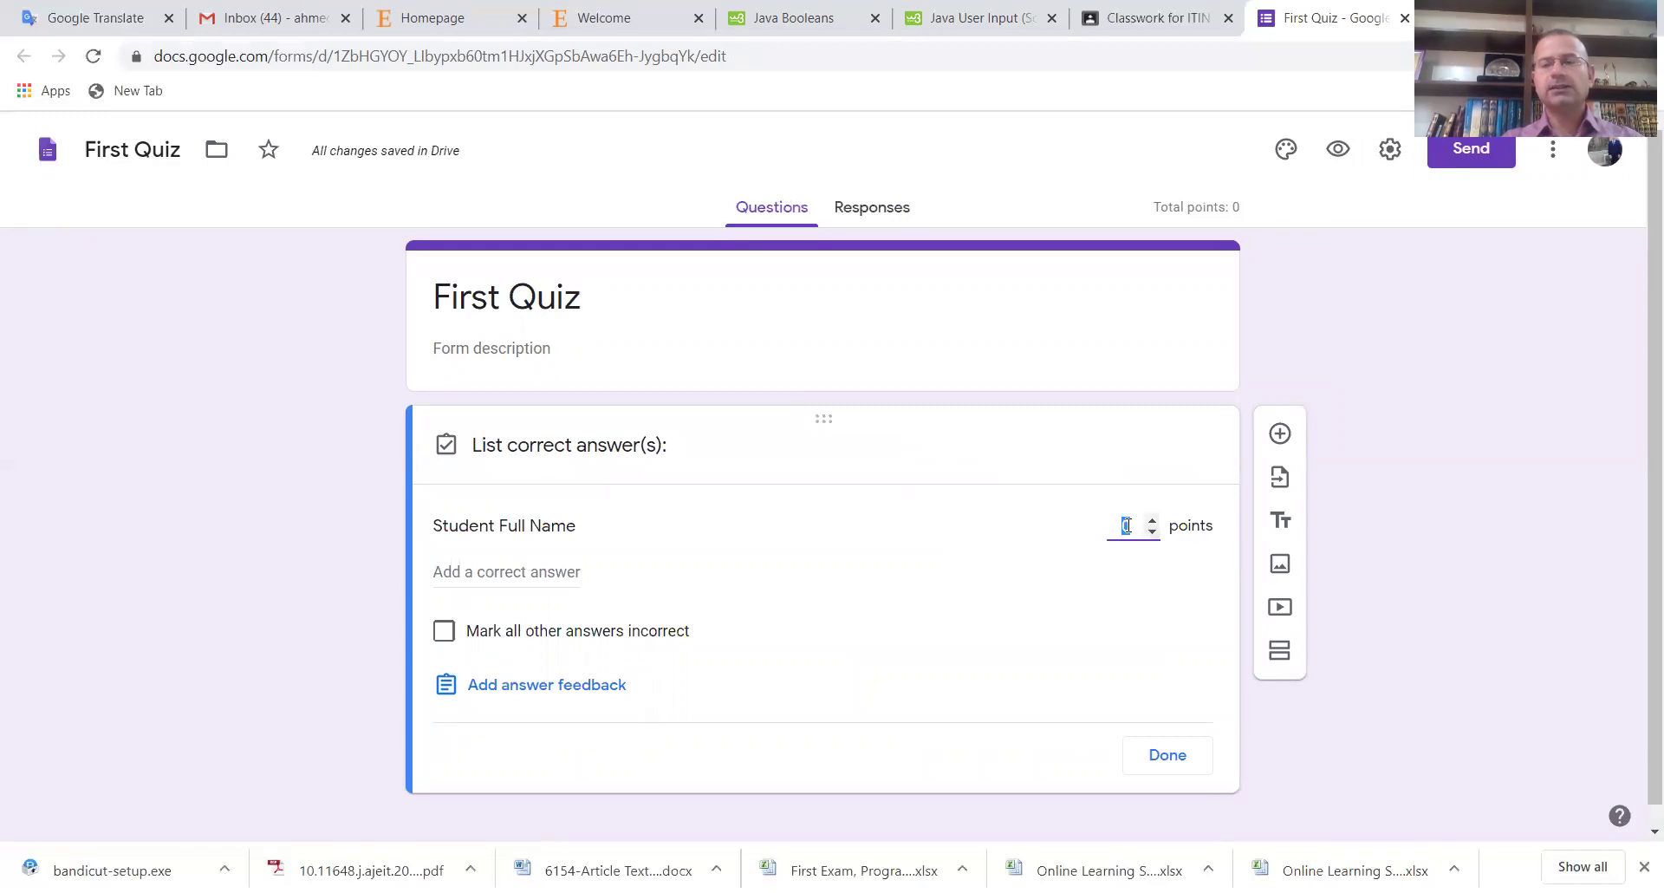
left_click(1166, 756)
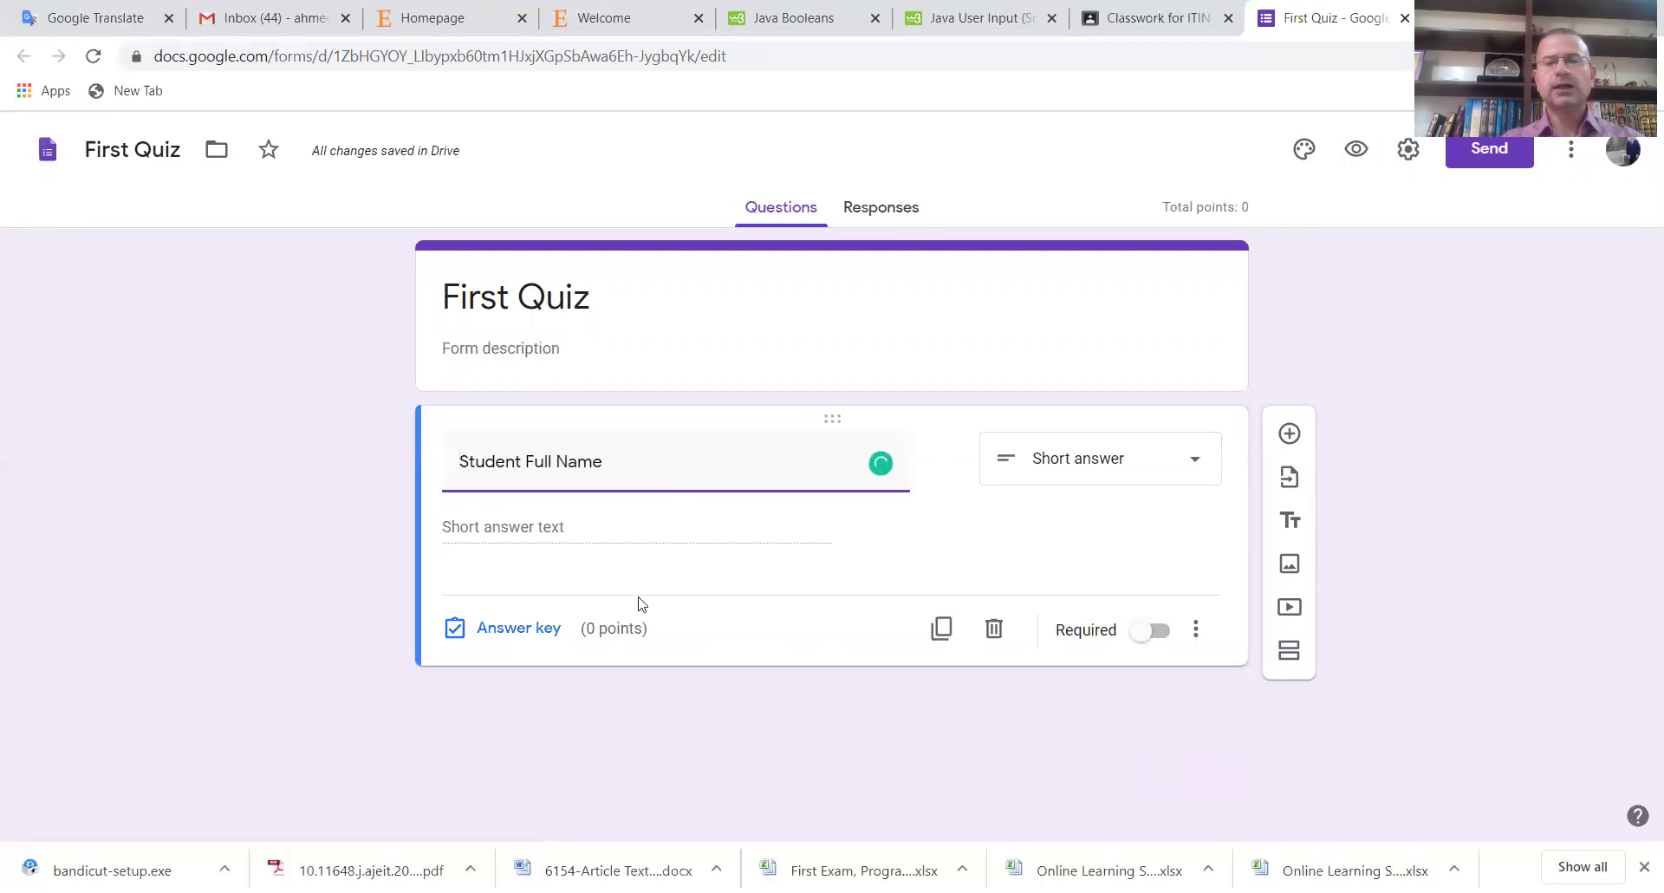
left_click(940, 639)
left_click(1167, 640)
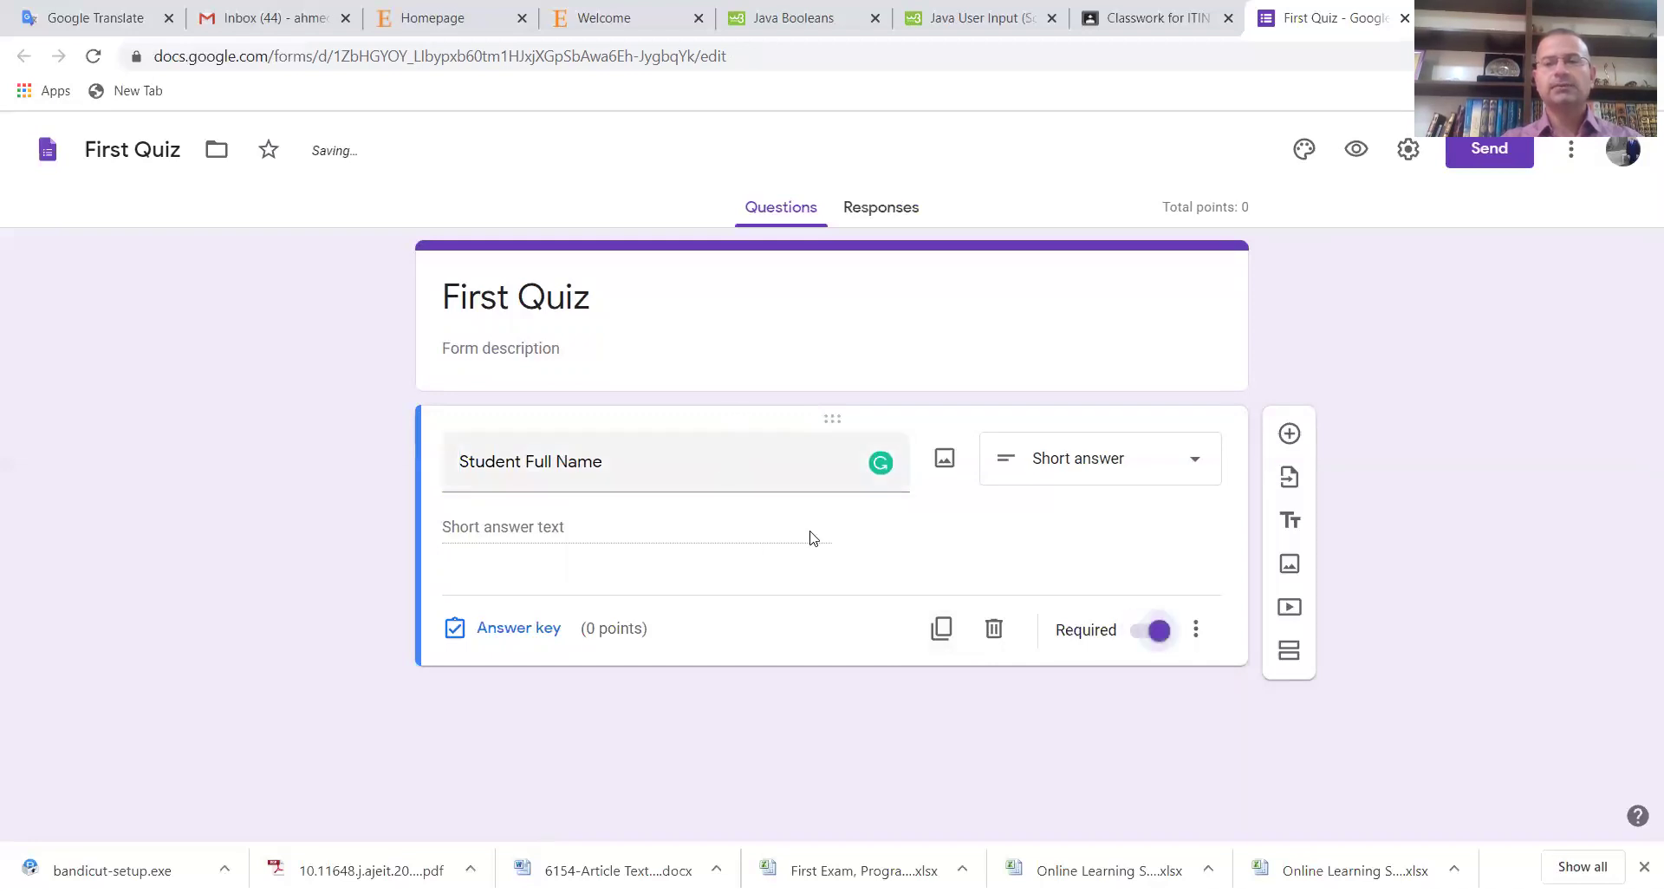
Duplicate the Student Full Name question, change the copy to Multiple choice and retitle it "How many rivers in Iraq"
left_click(941, 630)
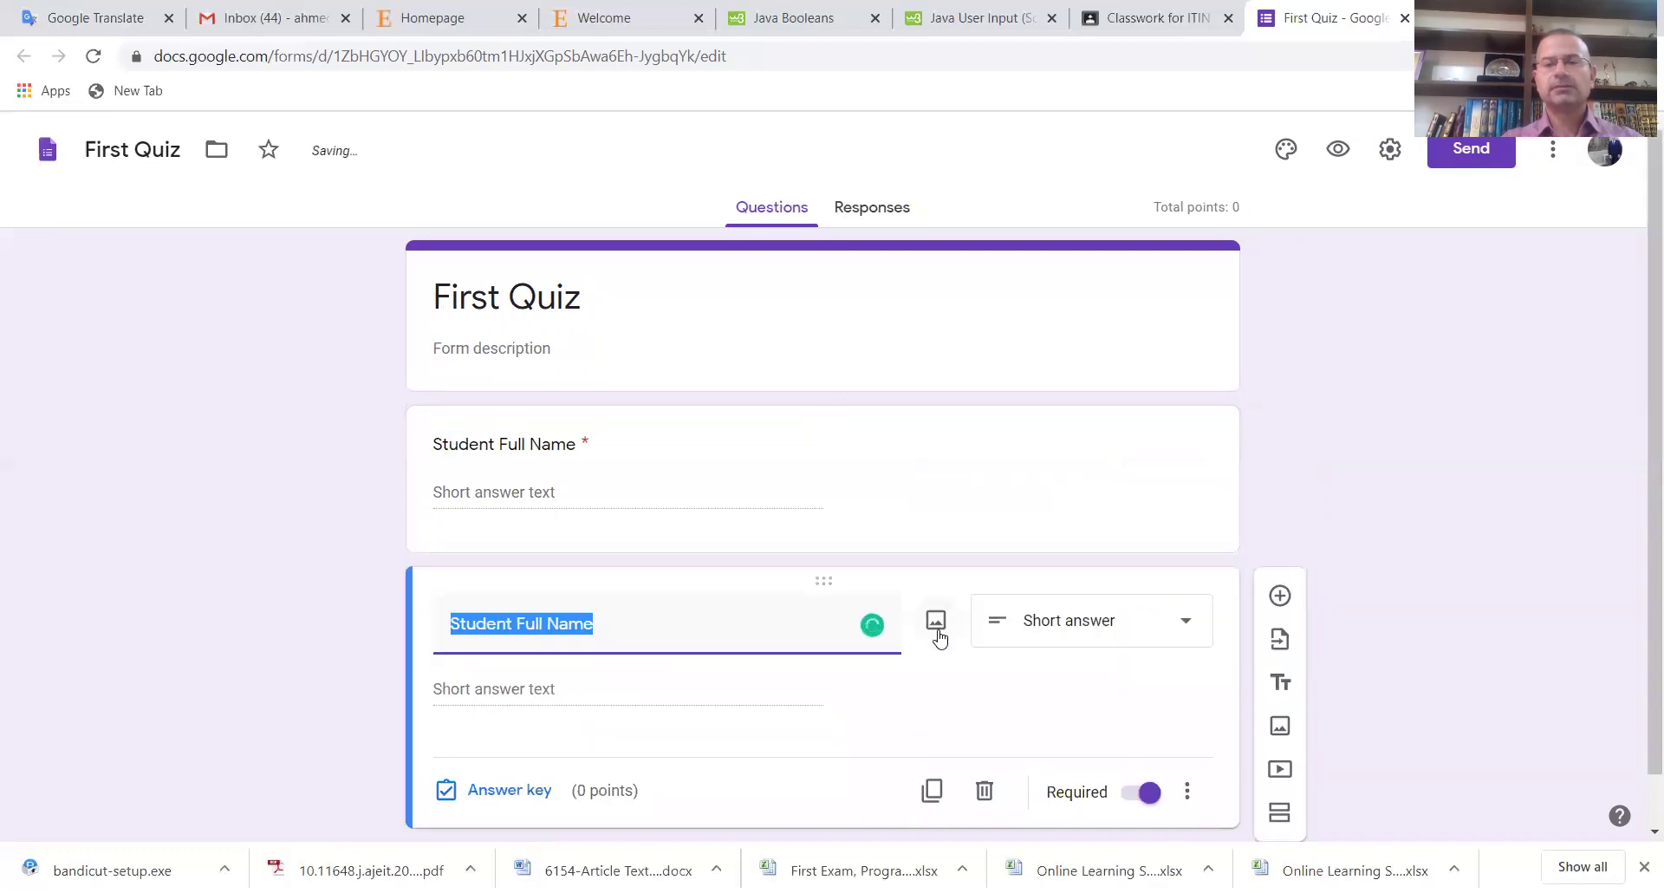
left_click(1185, 624)
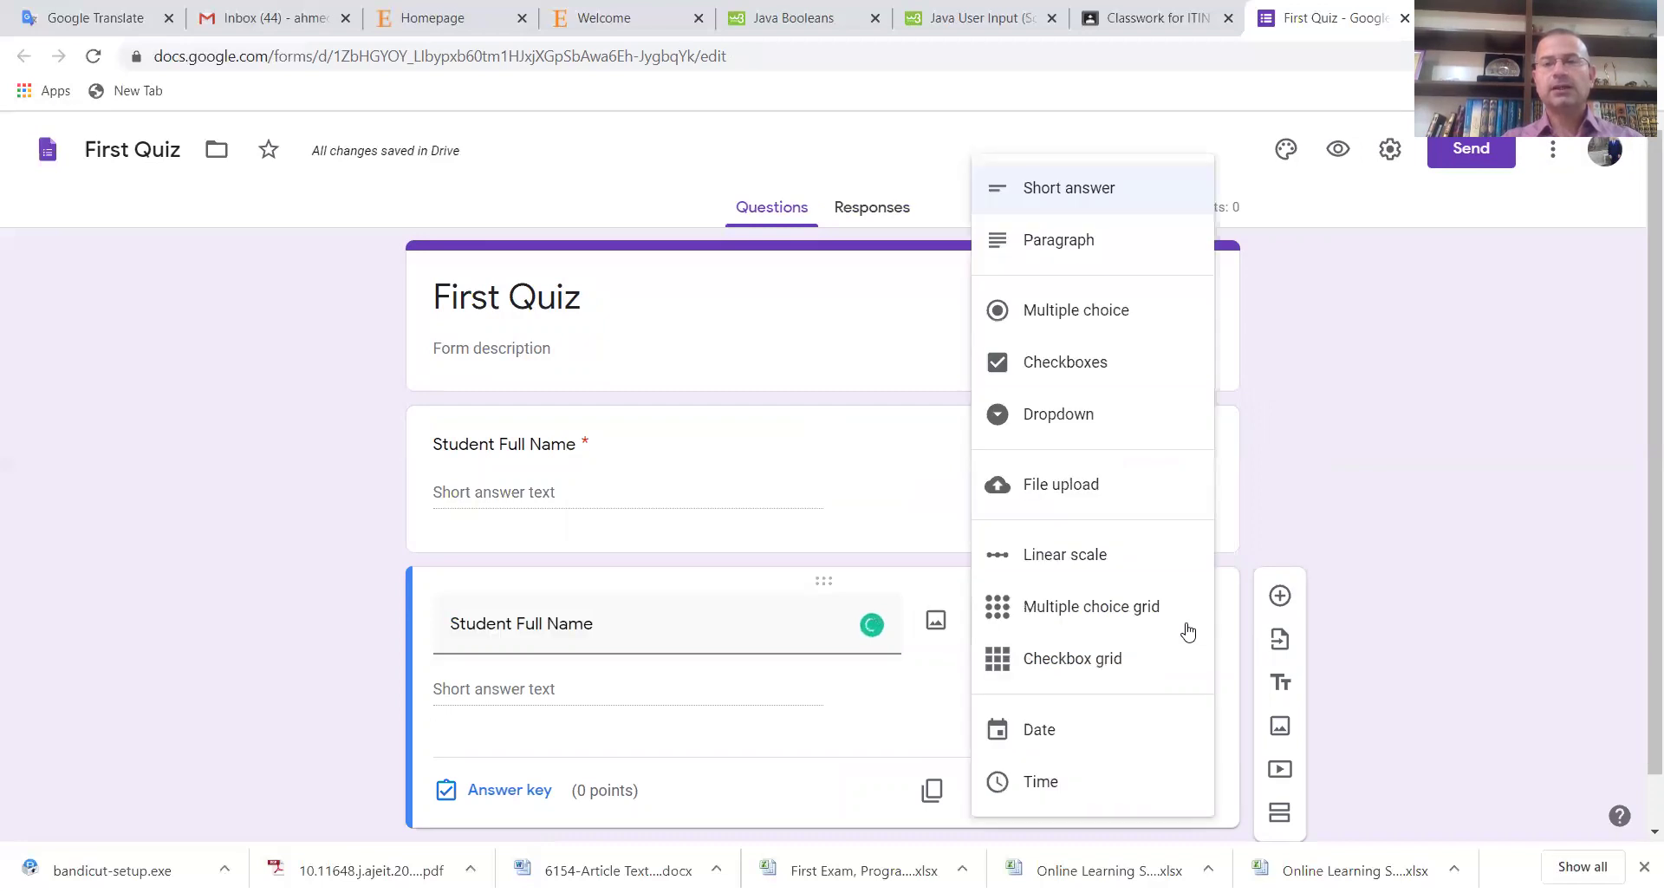
left_click(1064, 327)
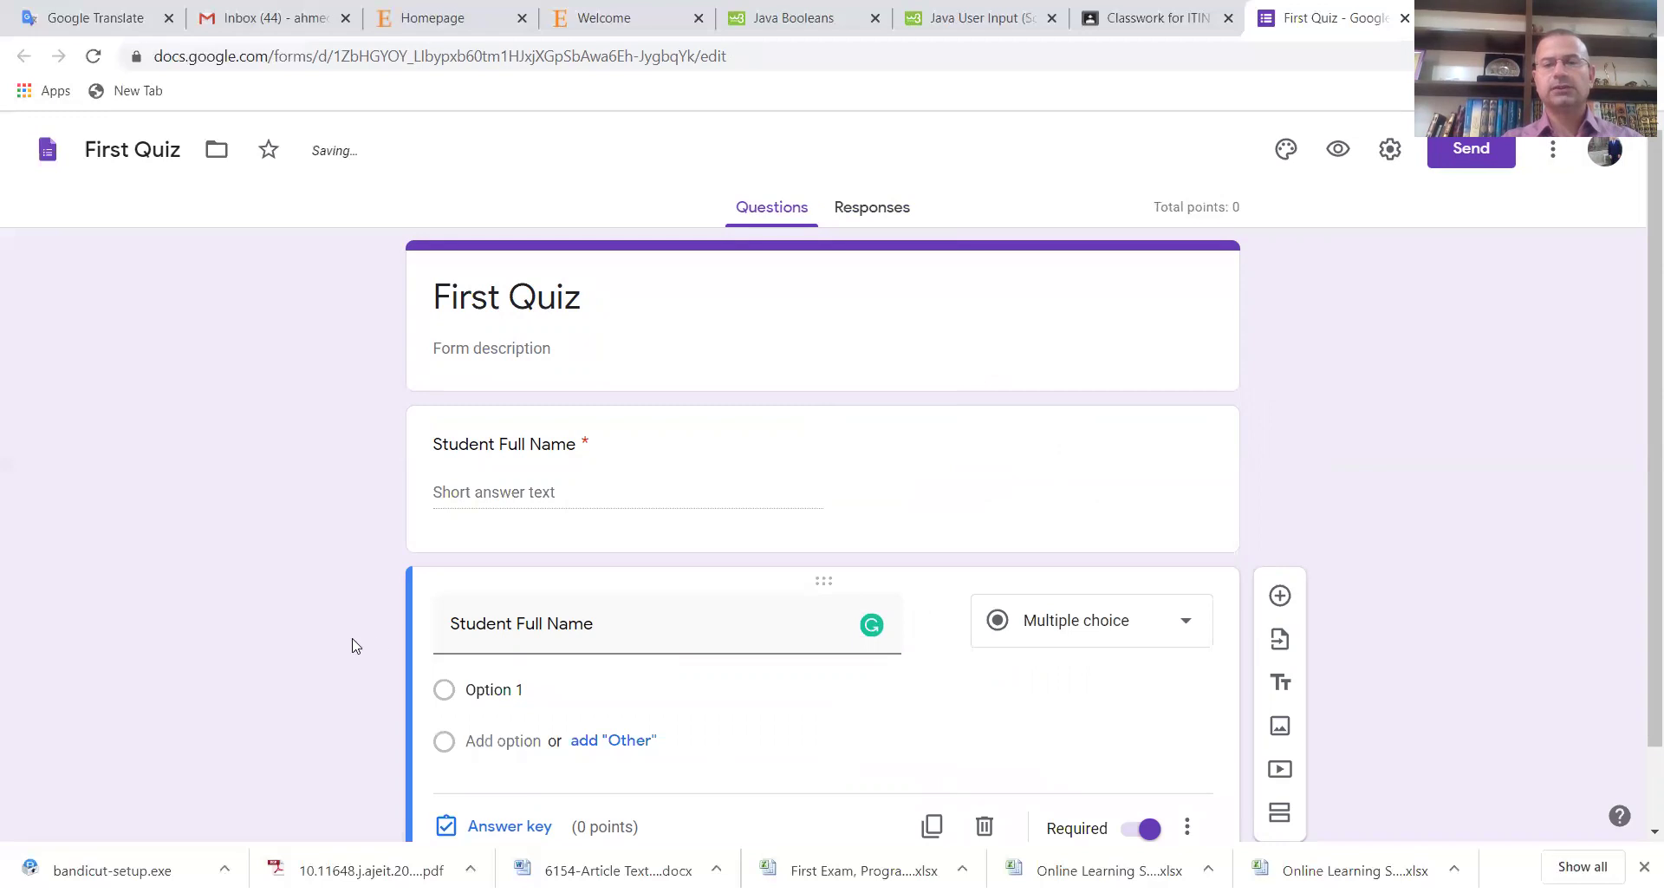
triple_click(463, 628)
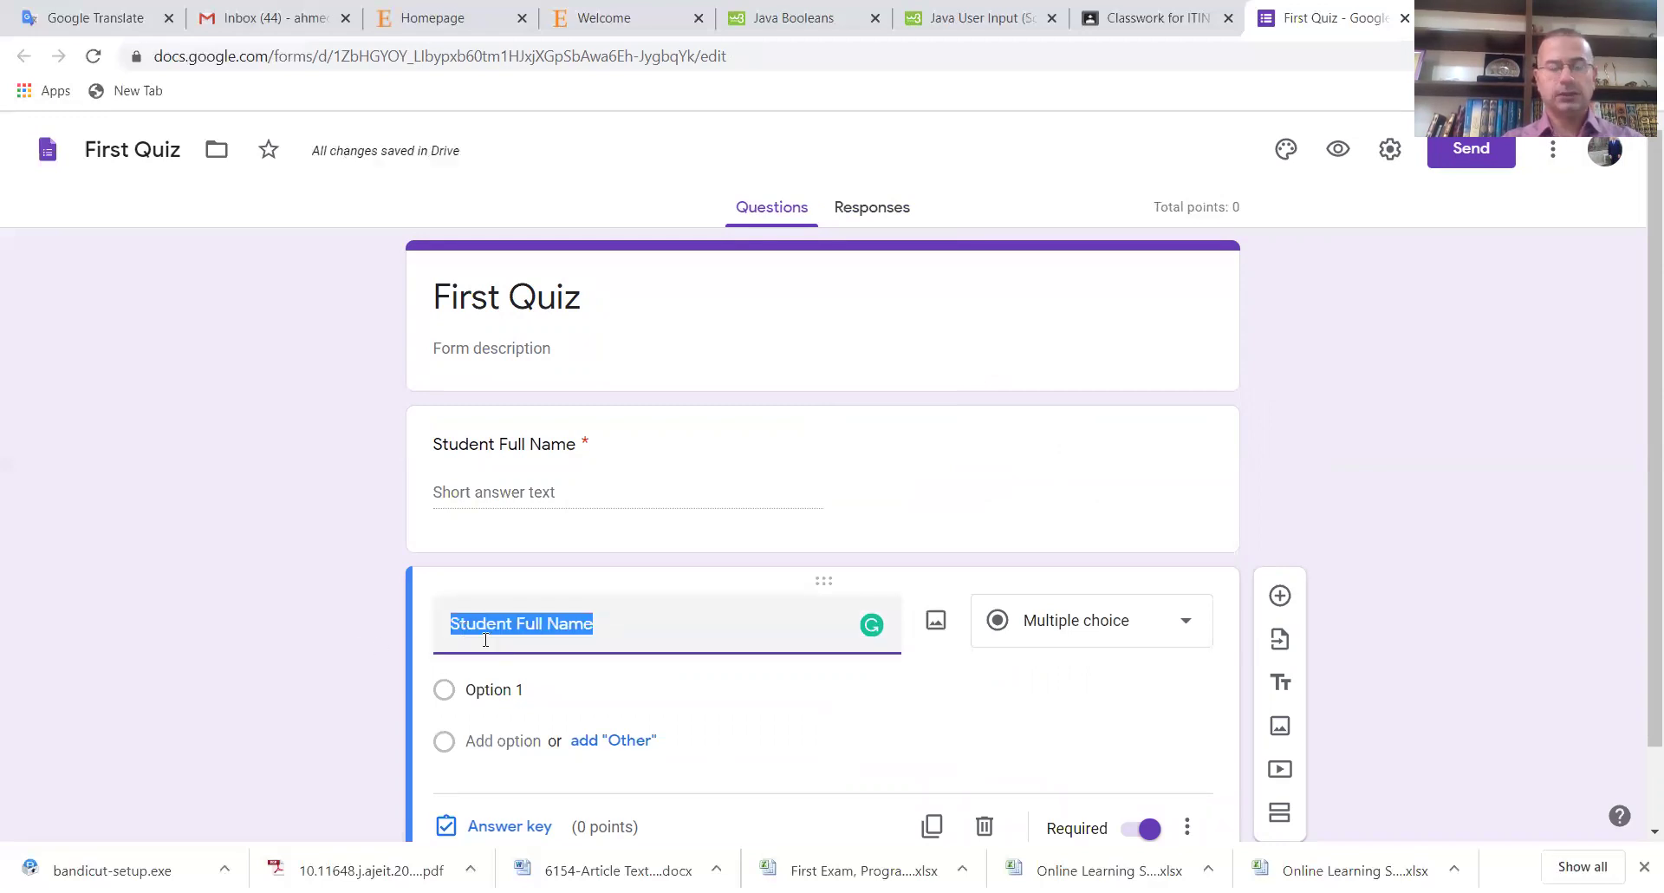
type("How many ri")
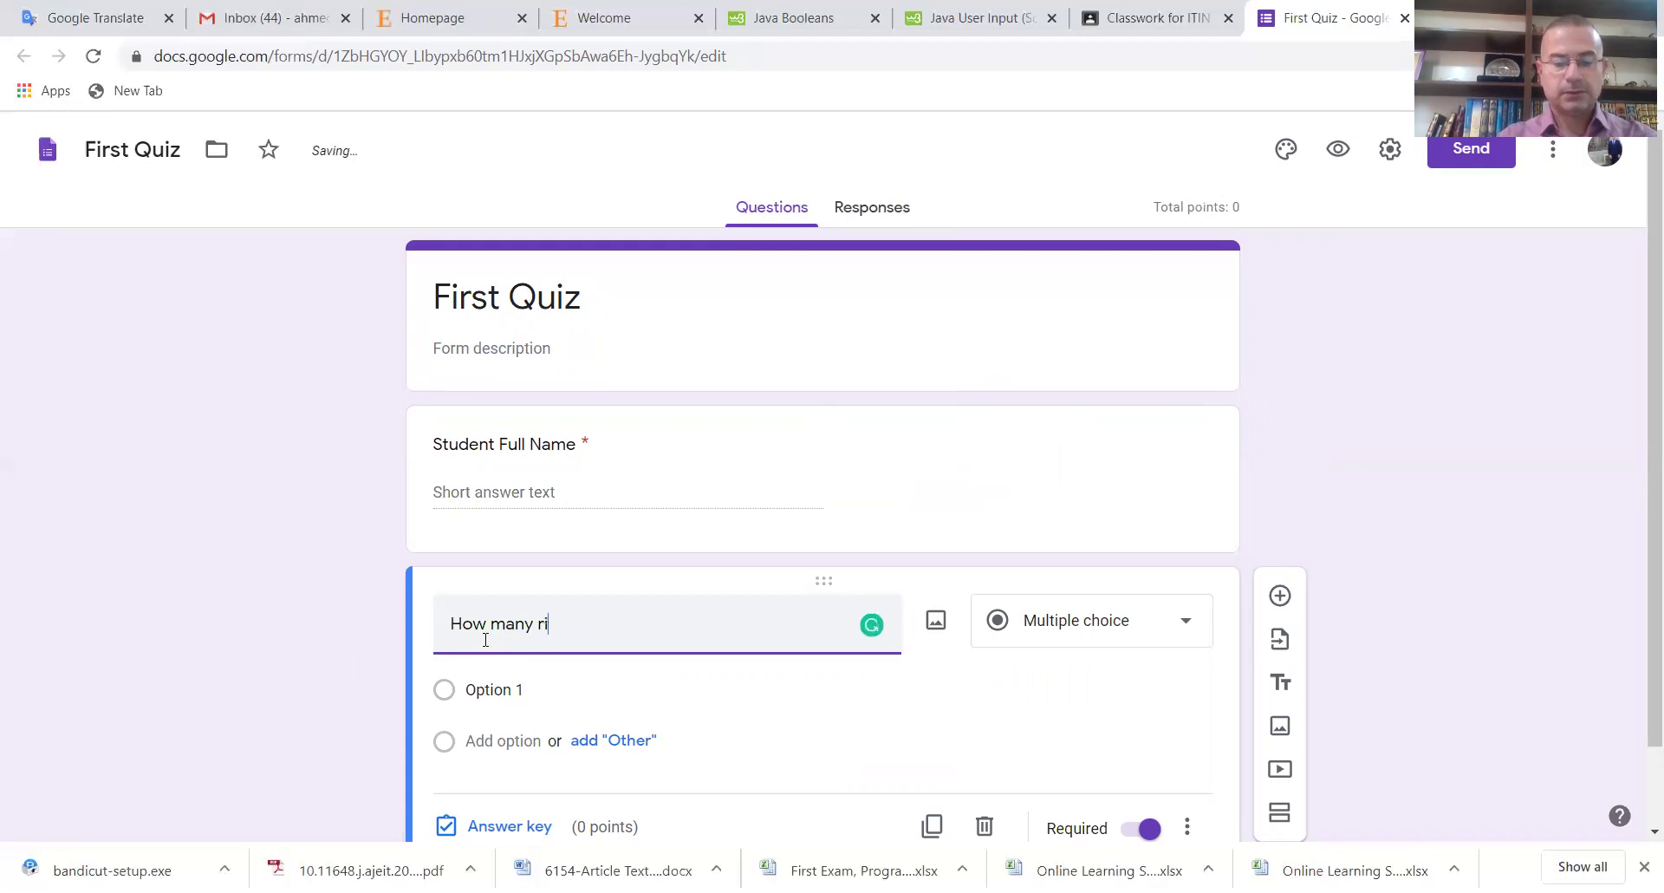
type("vers in Iraq")
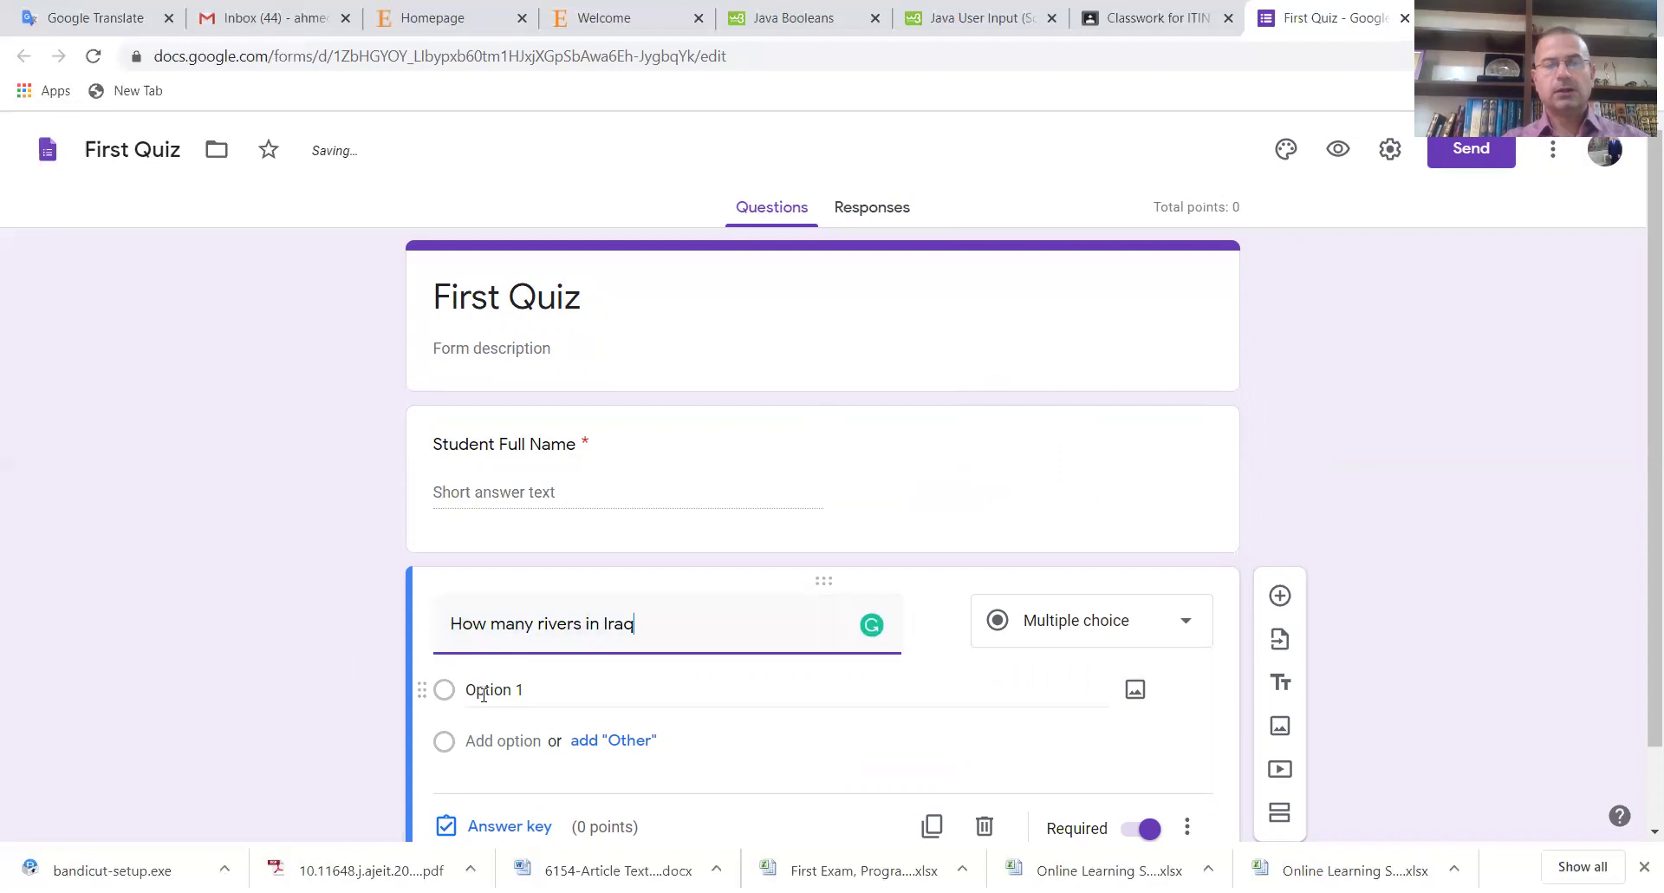
Enter One, Three and Four as the answer options of the rivers question
left_click(483, 693)
type("One")
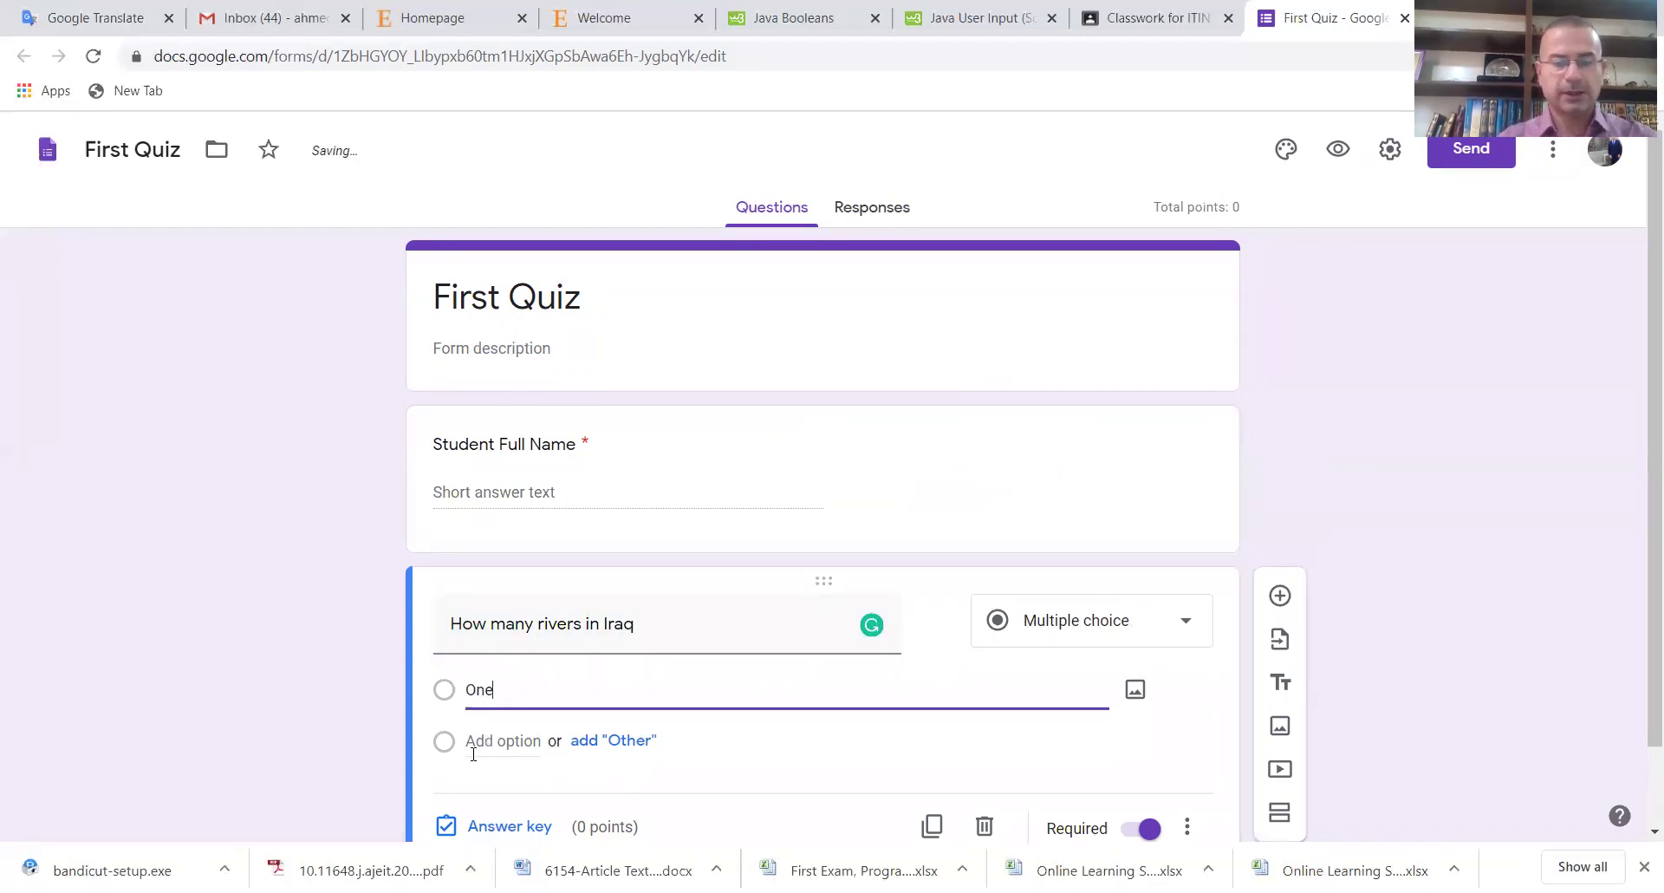
left_click(477, 742)
type("Thre")
left_click(482, 791)
type("Four")
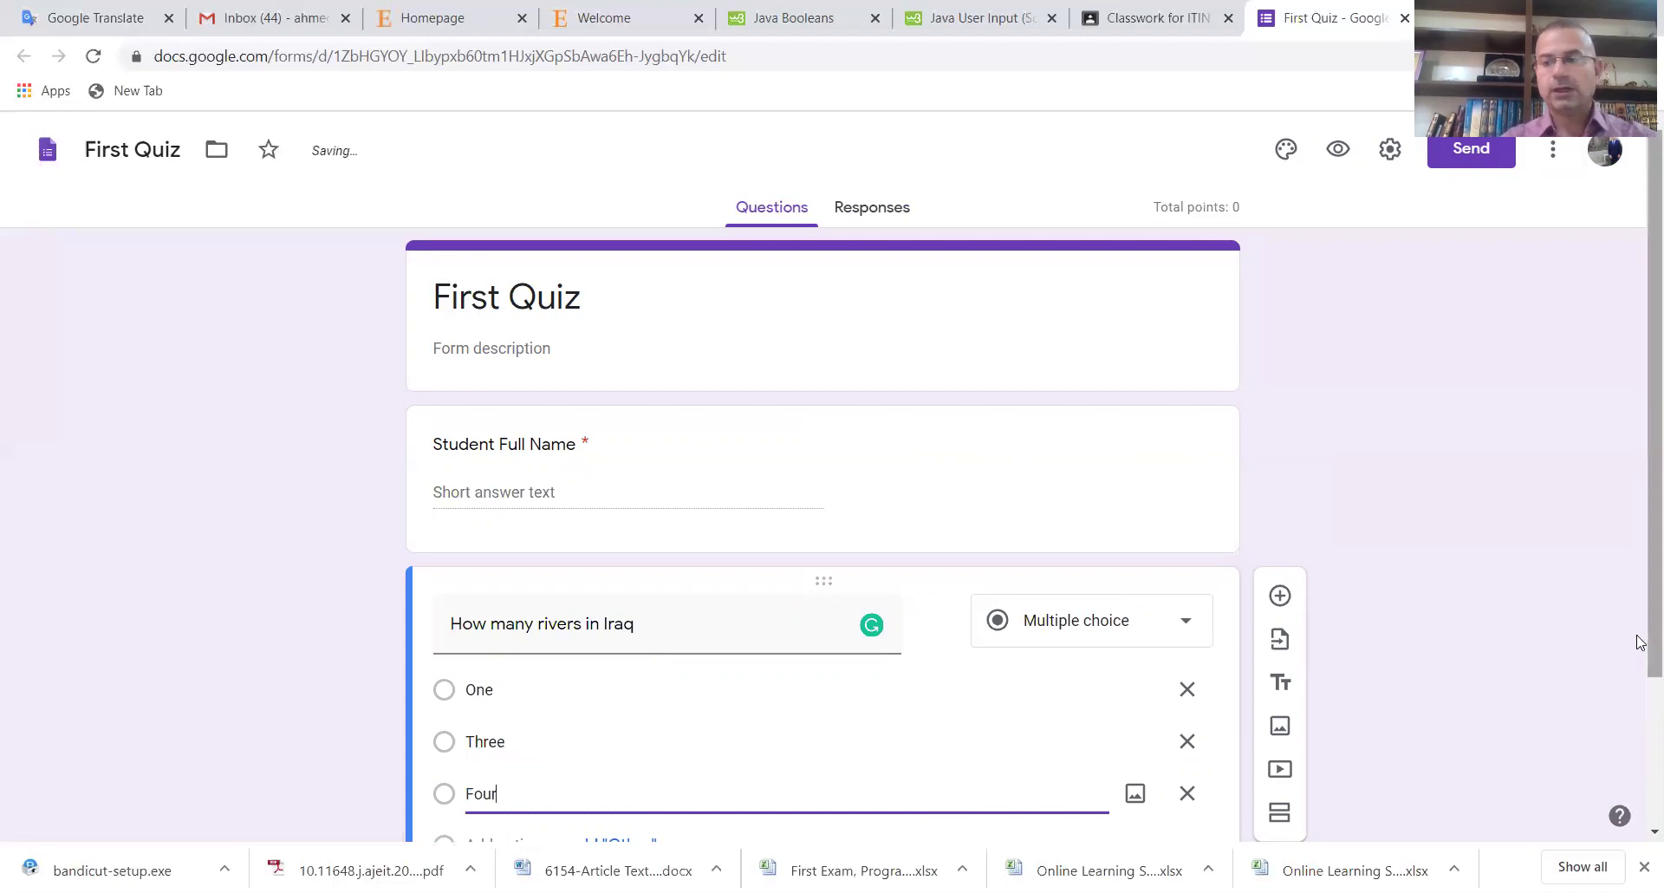
Add Two as the fourth answer option of the rivers question
scroll(1641, 641, "down", 1)
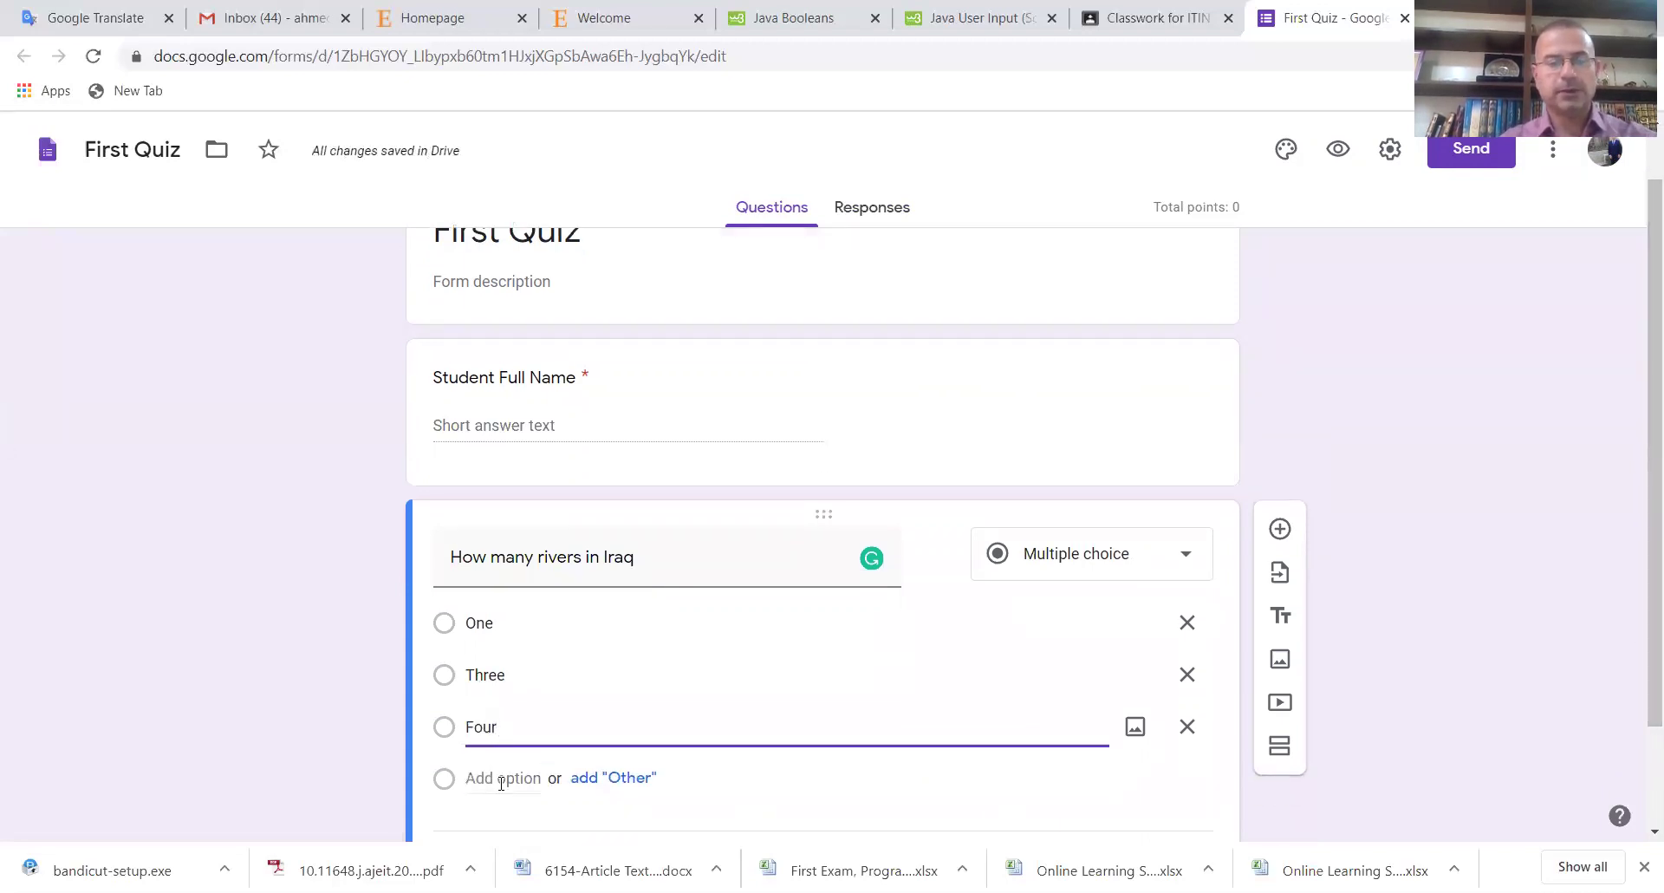
left_click(501, 779)
type("Two")
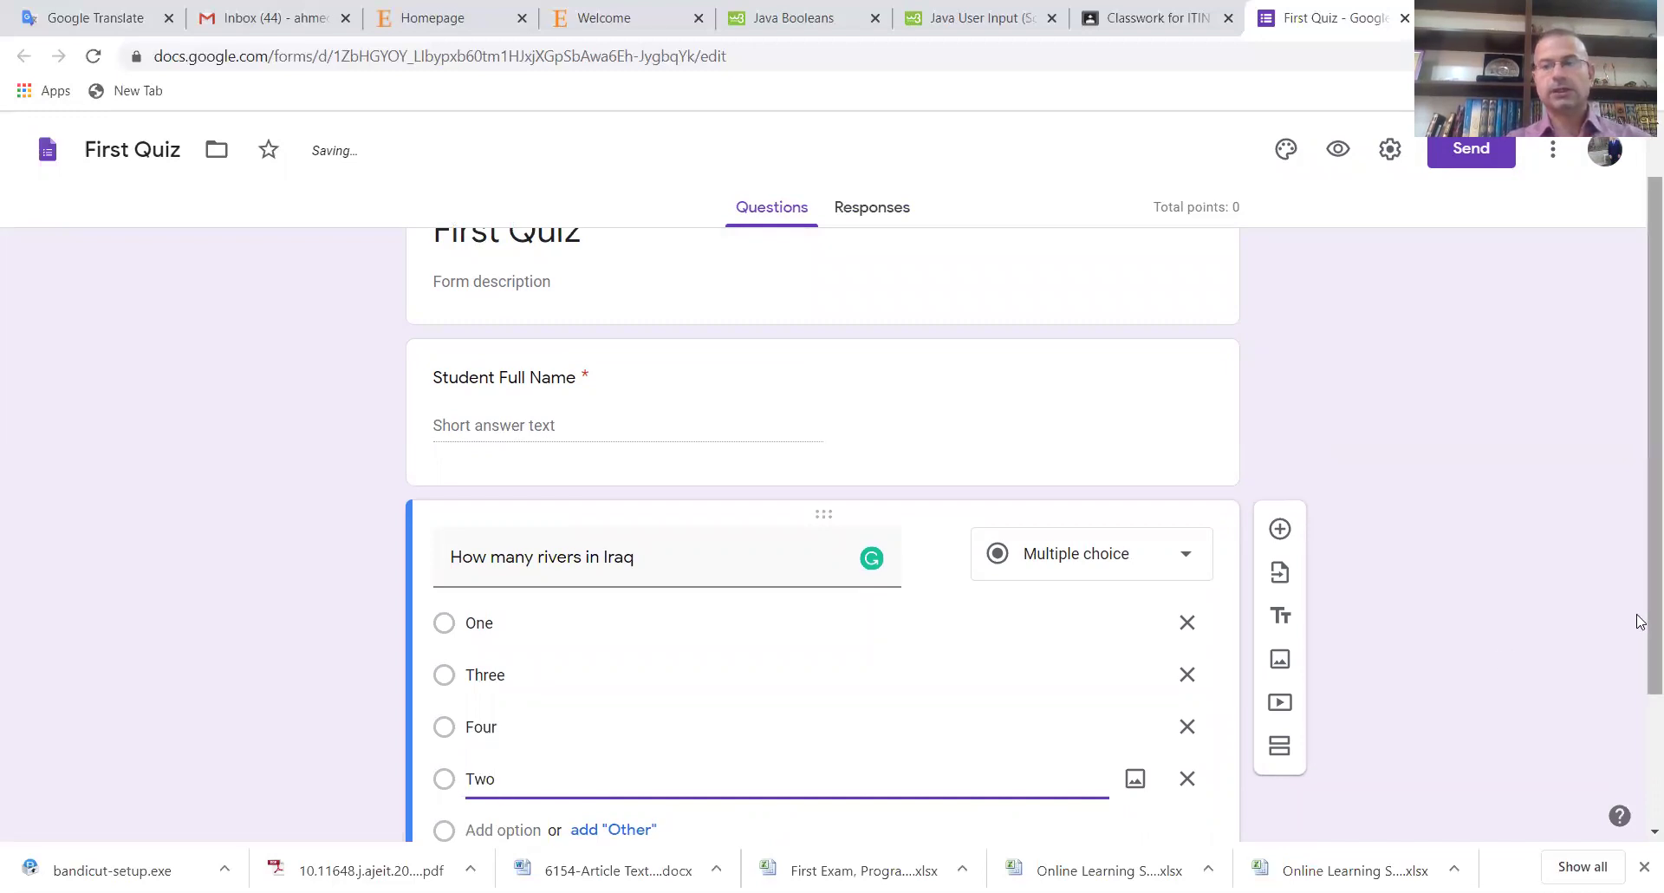
In the answer key of the rivers question, assign 10 points and mark Two as the correct answer
scroll(1642, 646, "down", 2)
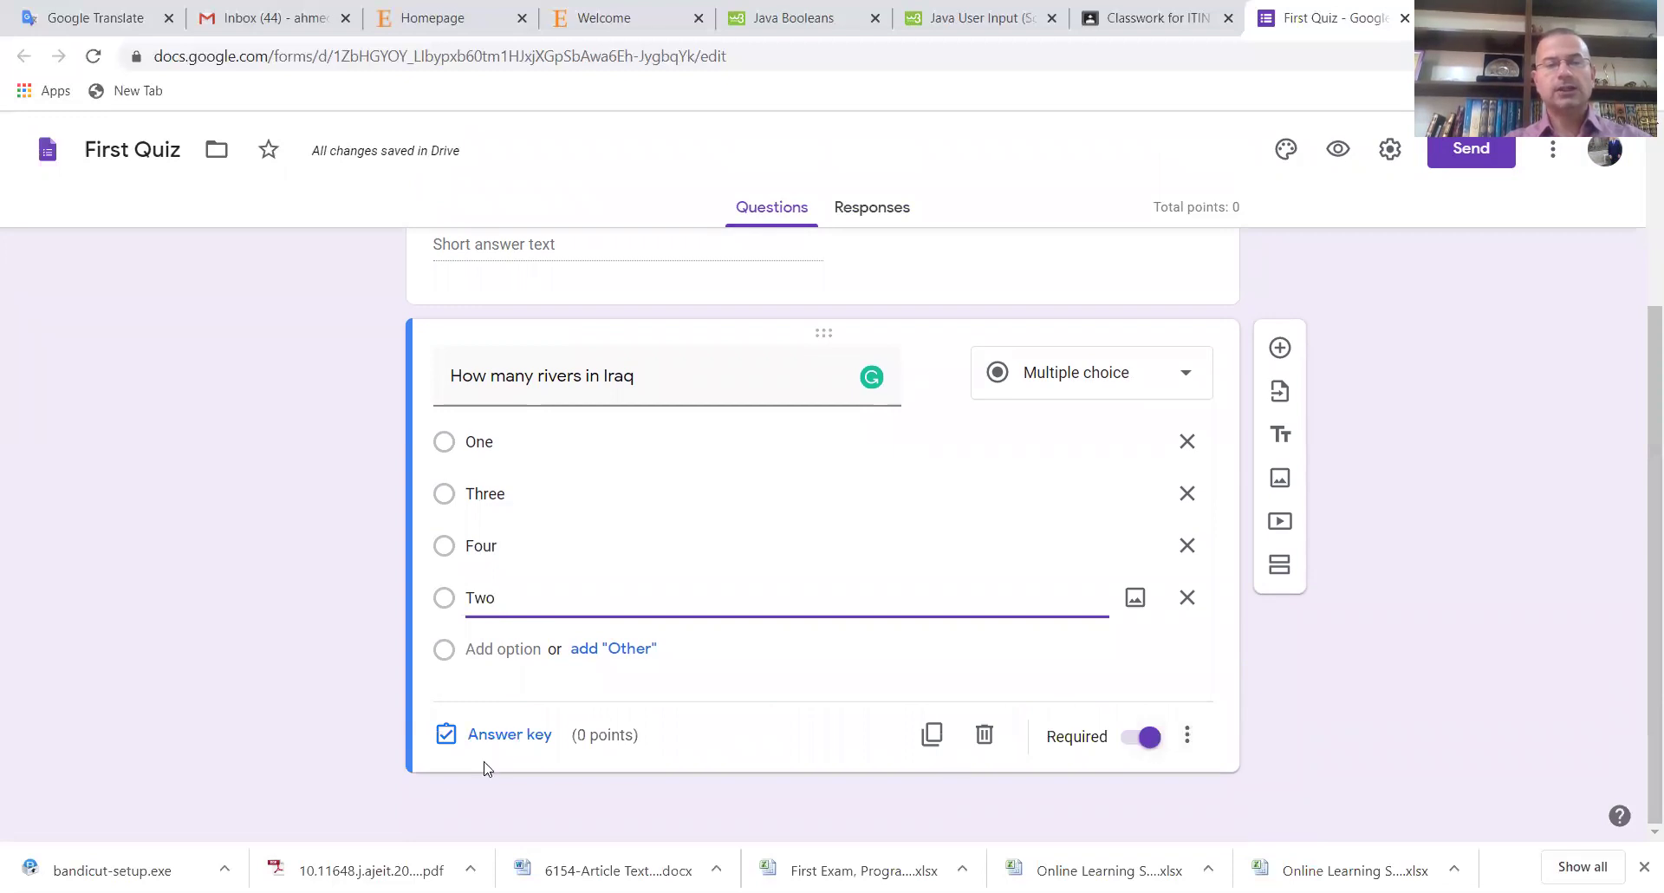
left_click(503, 735)
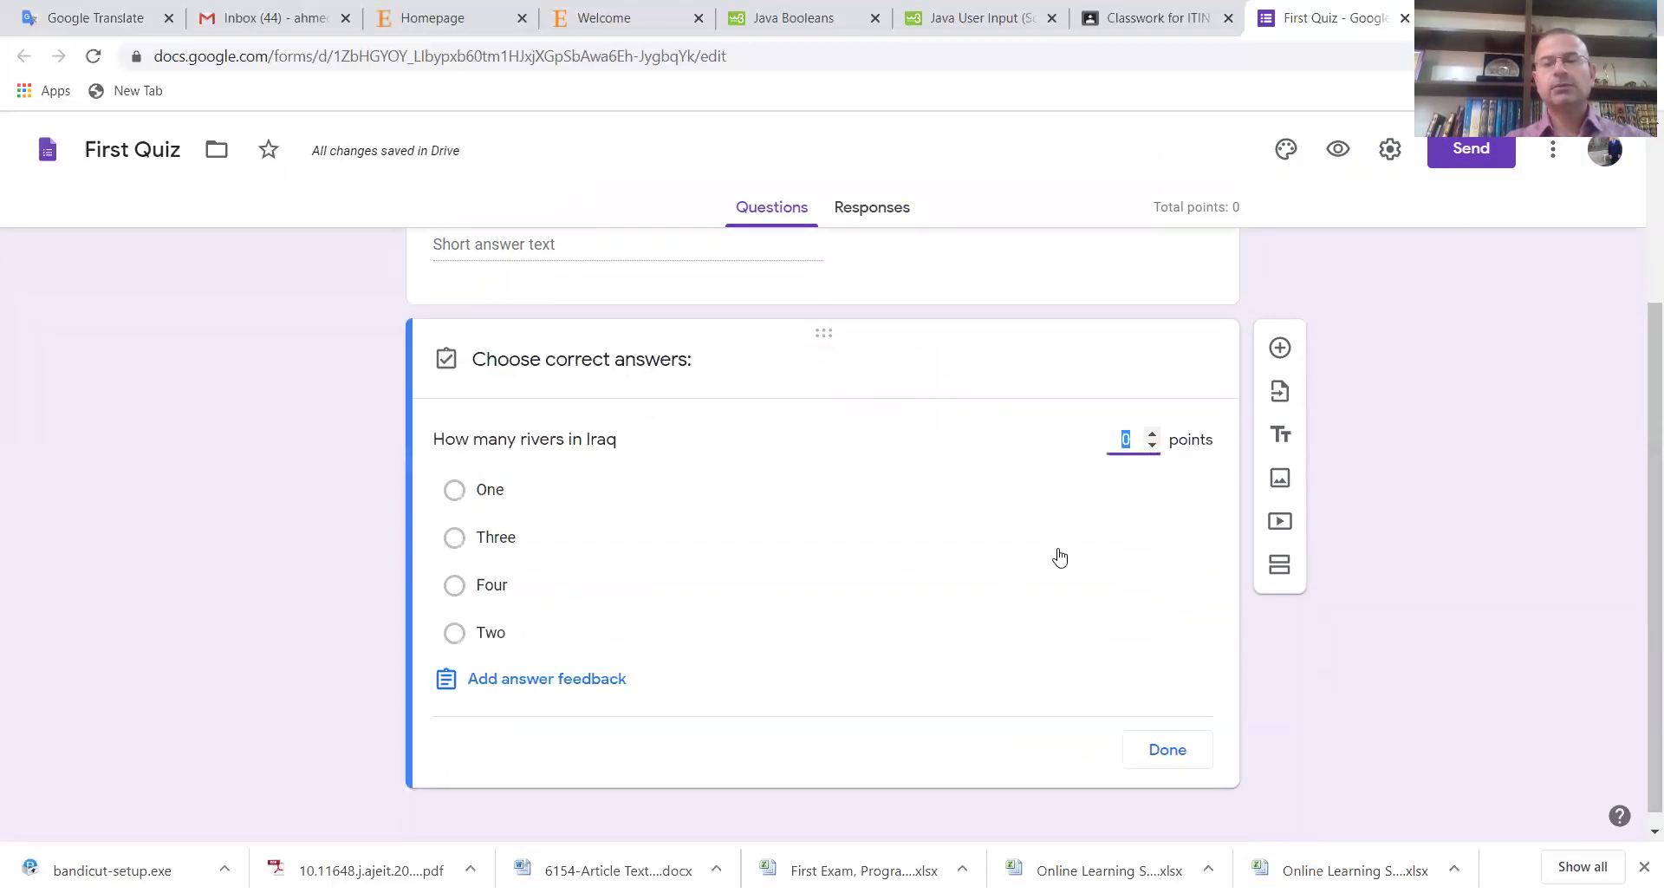
type("10")
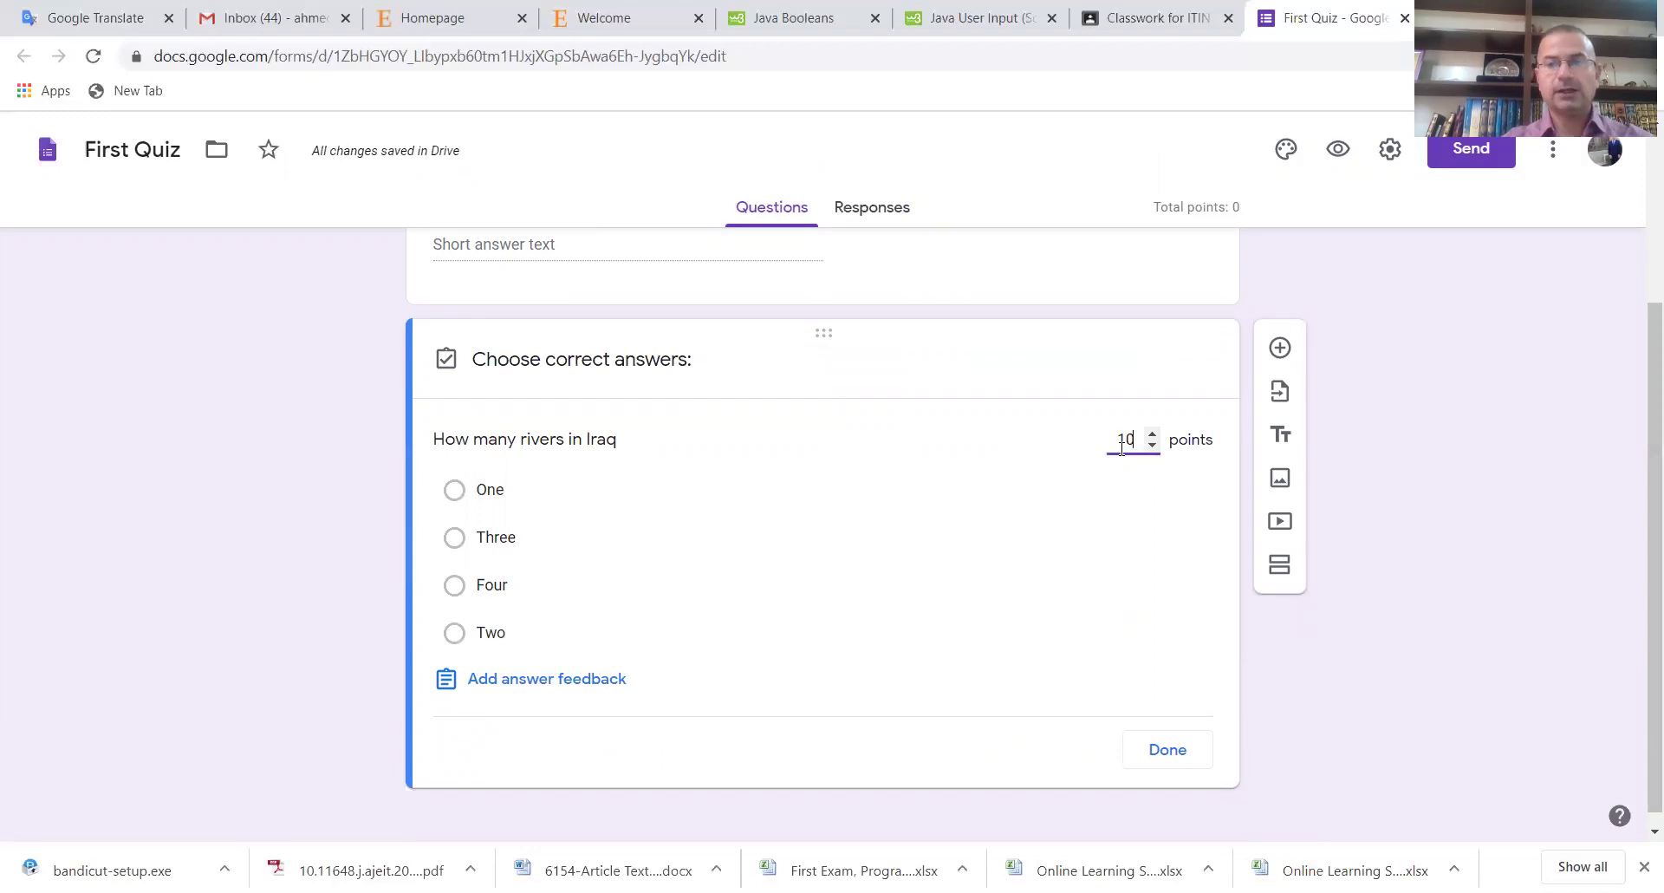
left_click(455, 635)
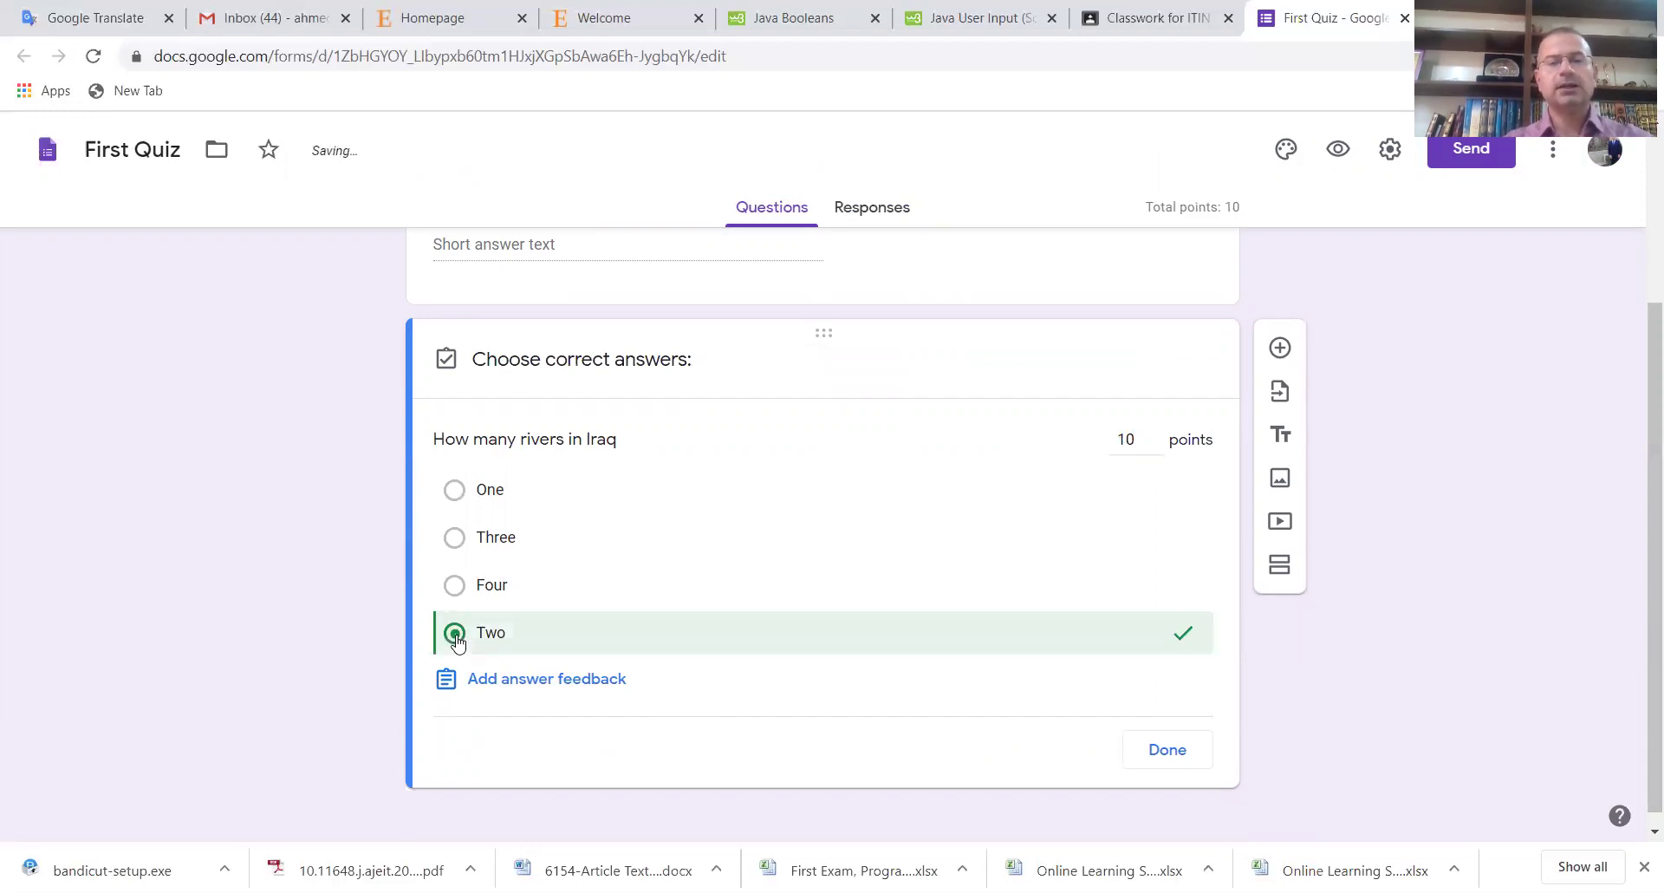
left_click(1170, 750)
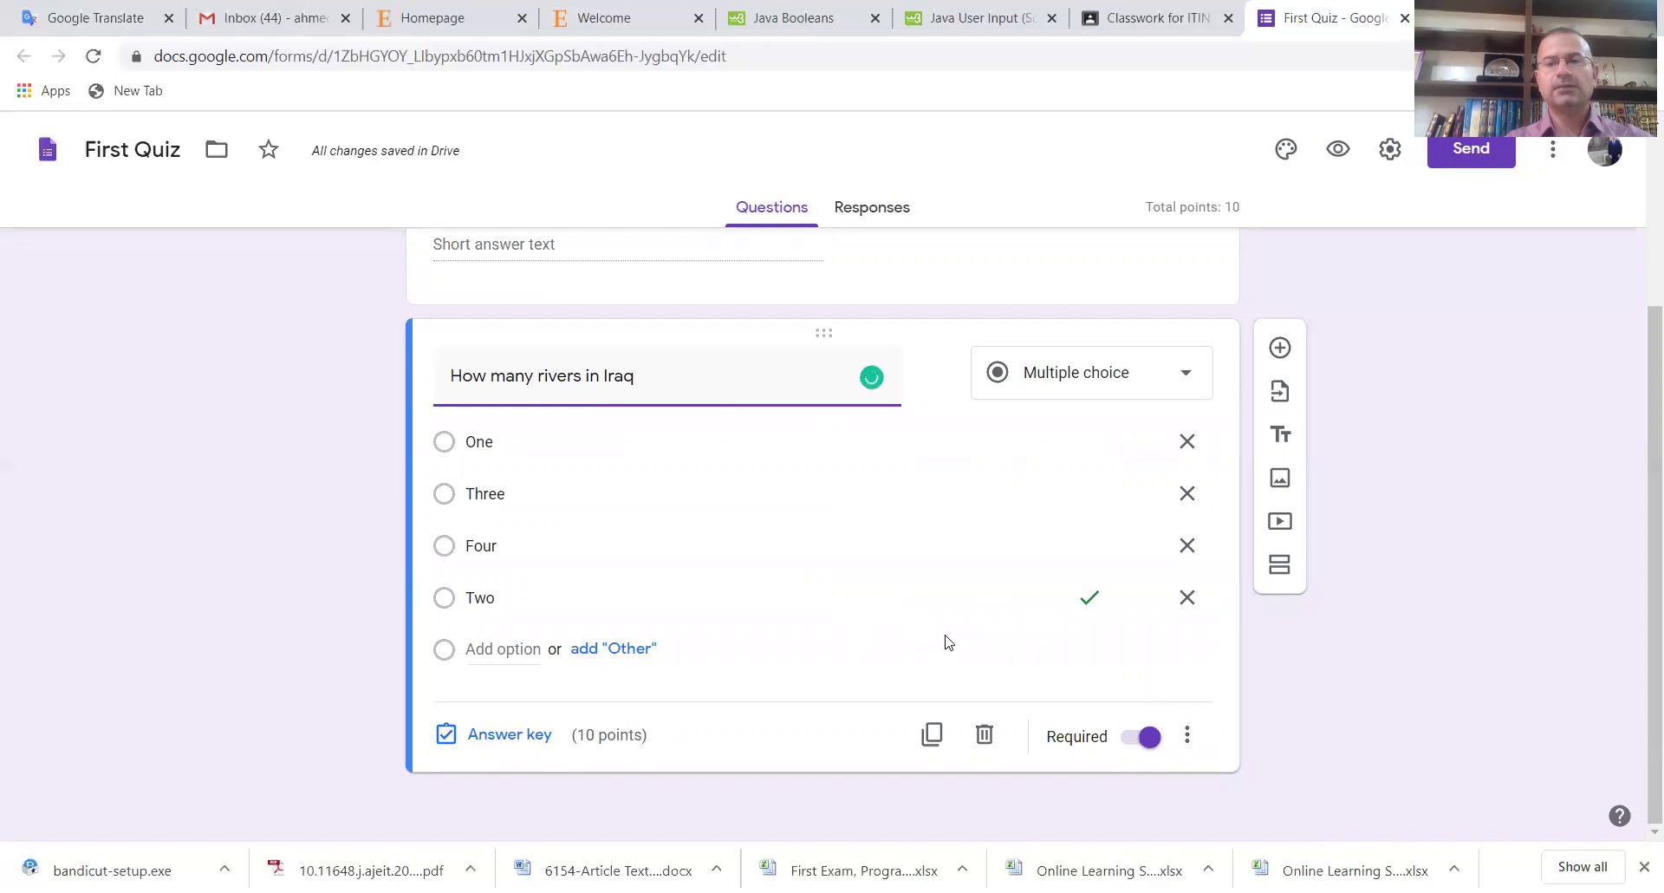
Duplicate the rivers question and retitle the copy "GGGG"
left_click(932, 735)
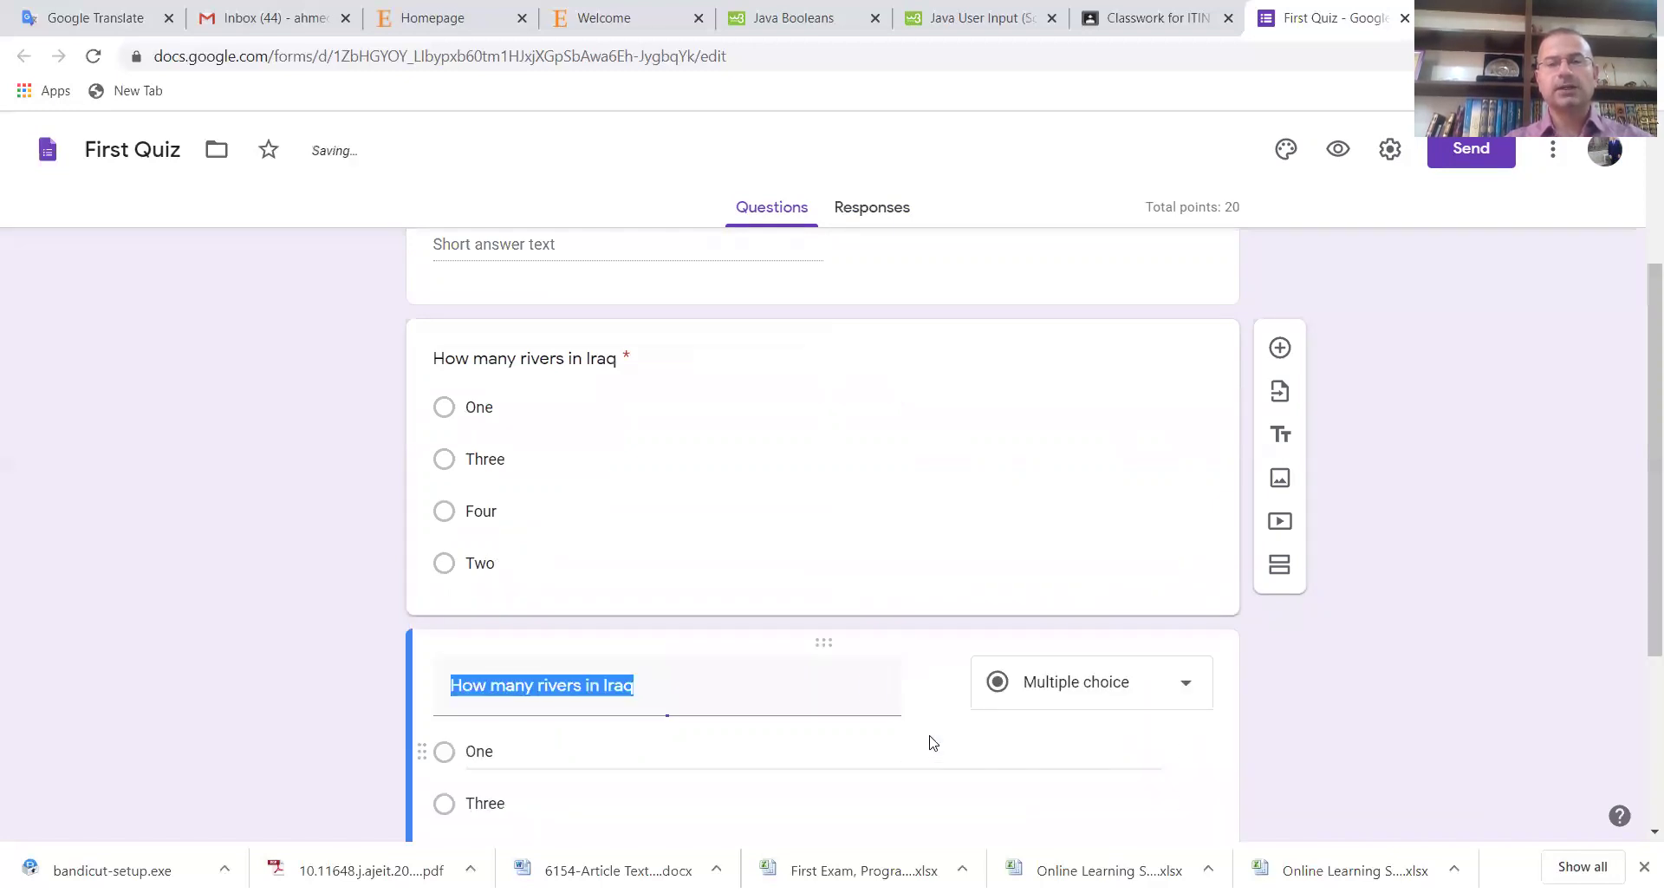
left_click(609, 687)
left_click_drag(450, 684, 671, 683)
type("GGGG")
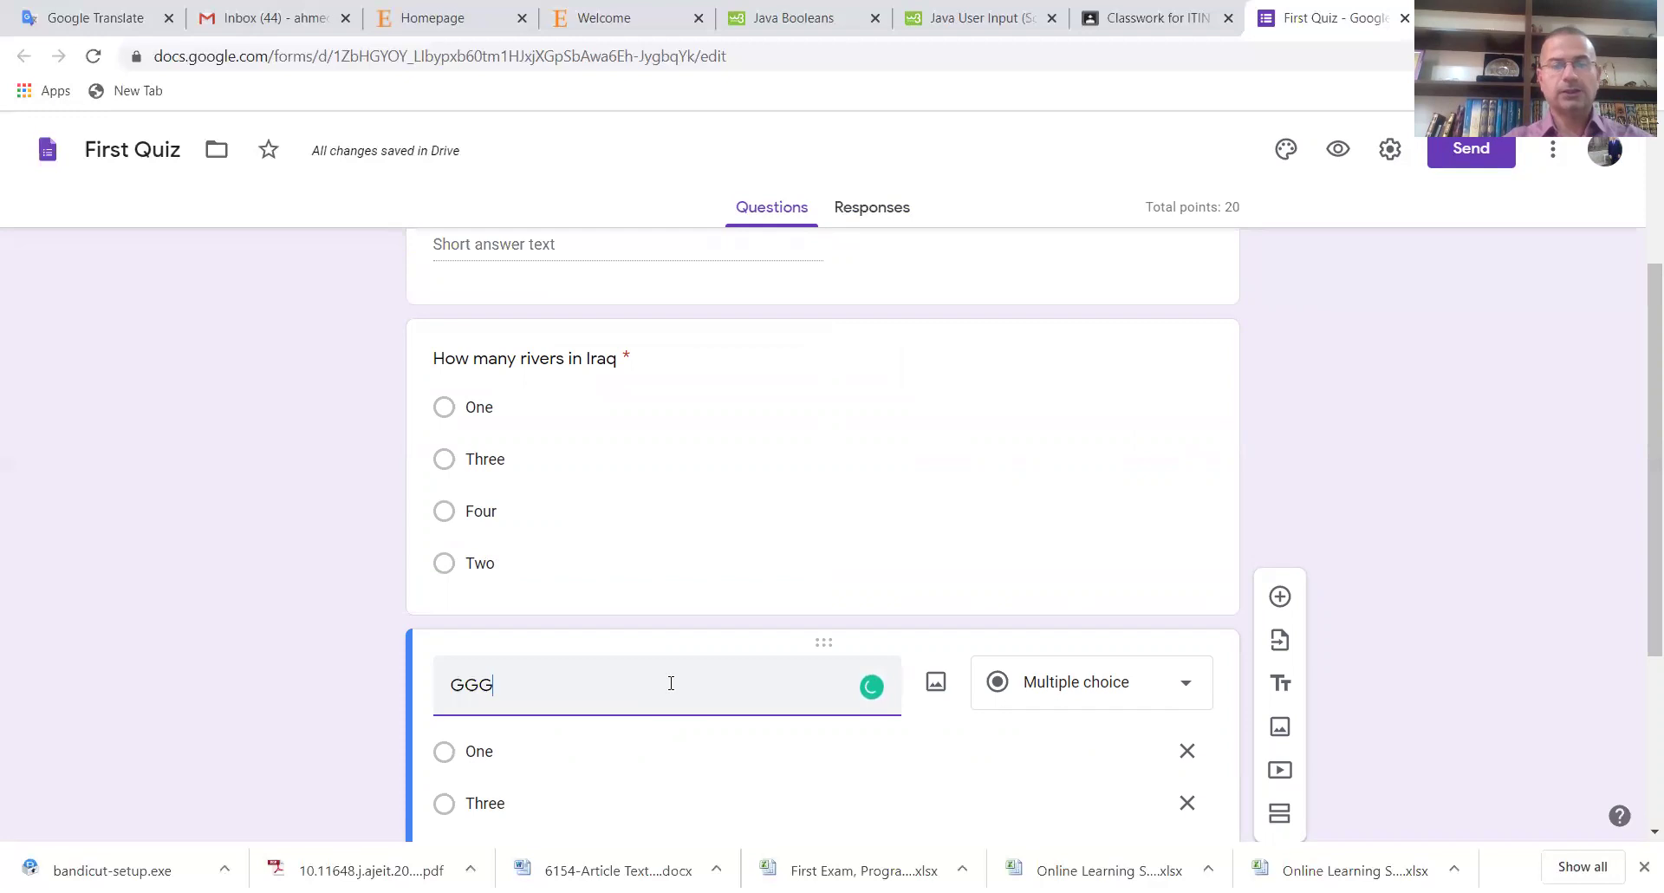
Change the first three options of the GGGG question to g, gg and ff, and remove the fourth option
left_click(551, 750)
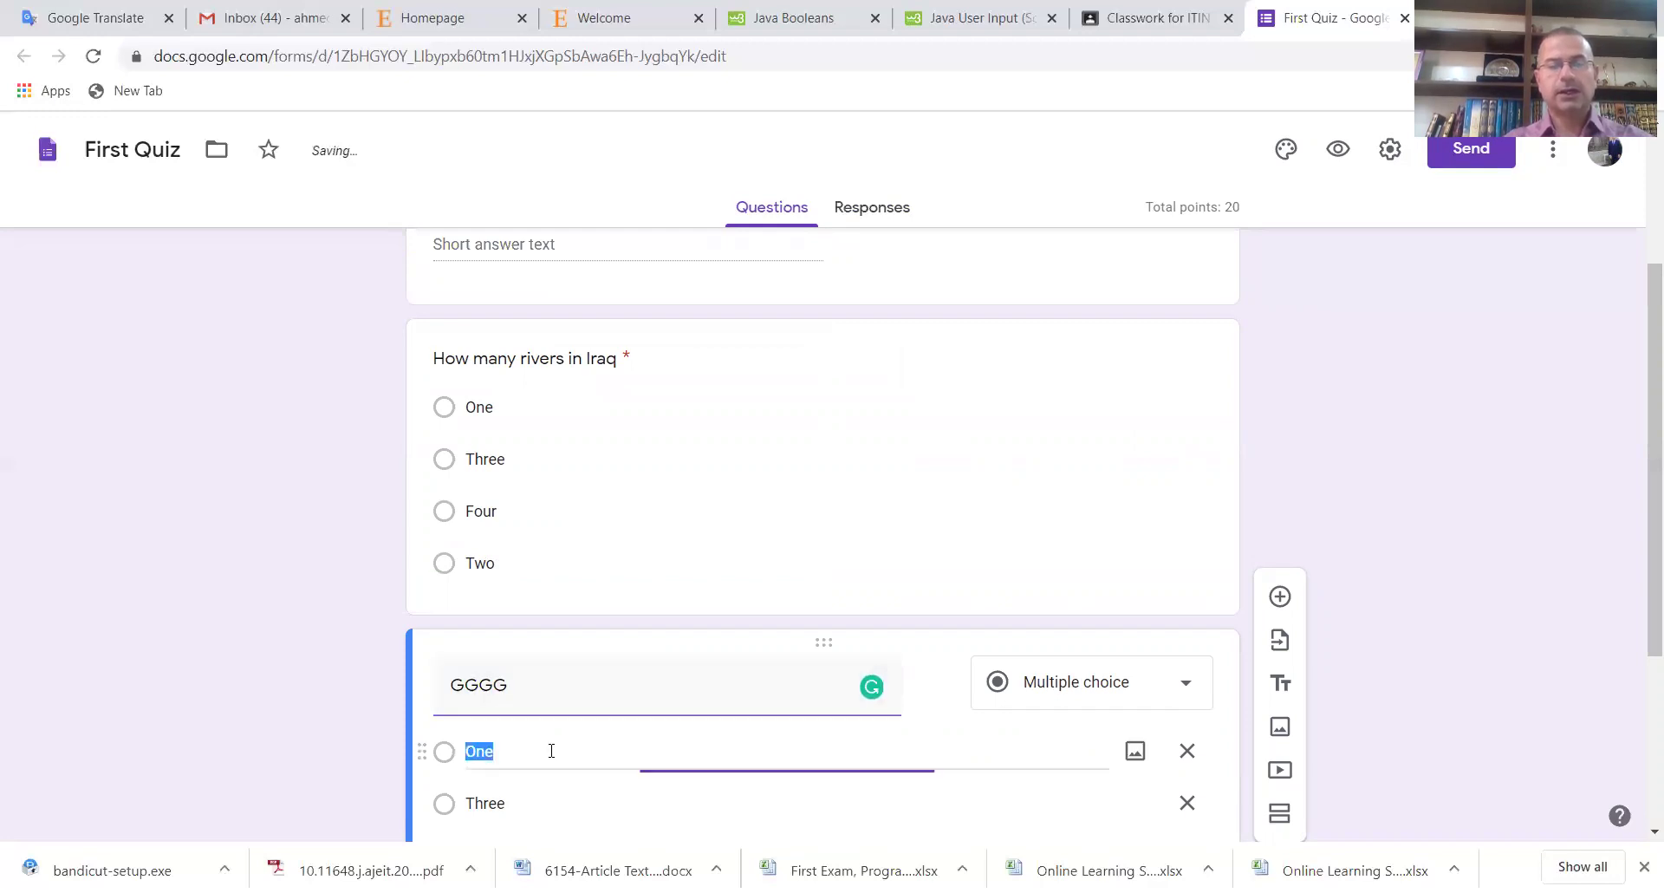
type("g")
left_click(498, 803)
type("g")
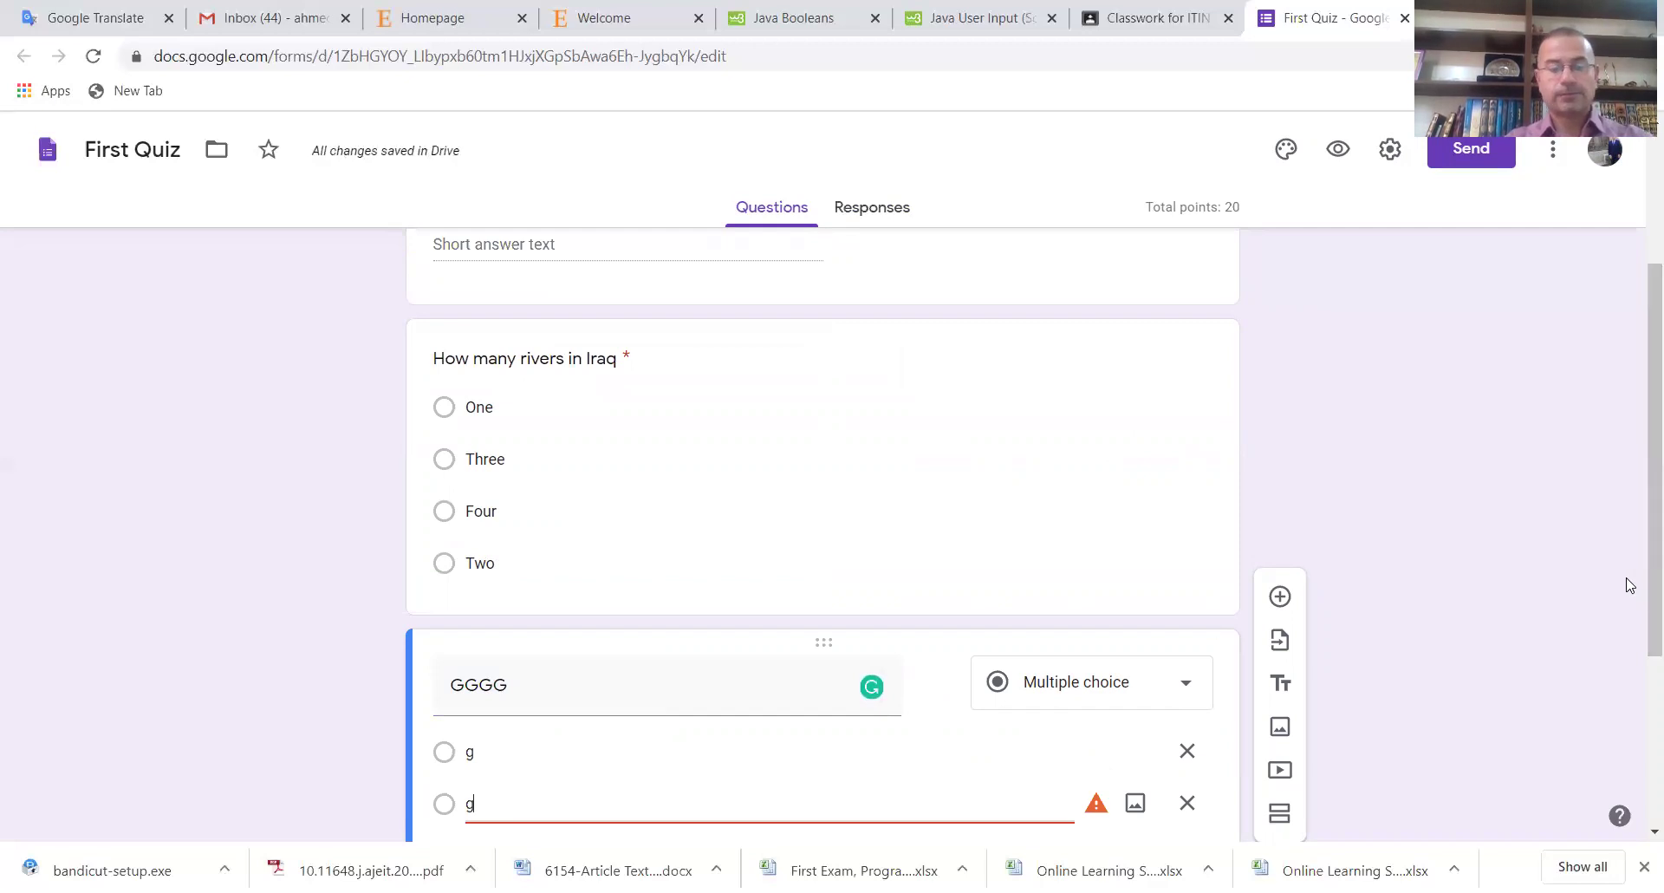
type("g")
scroll(1634, 586, "down", 2)
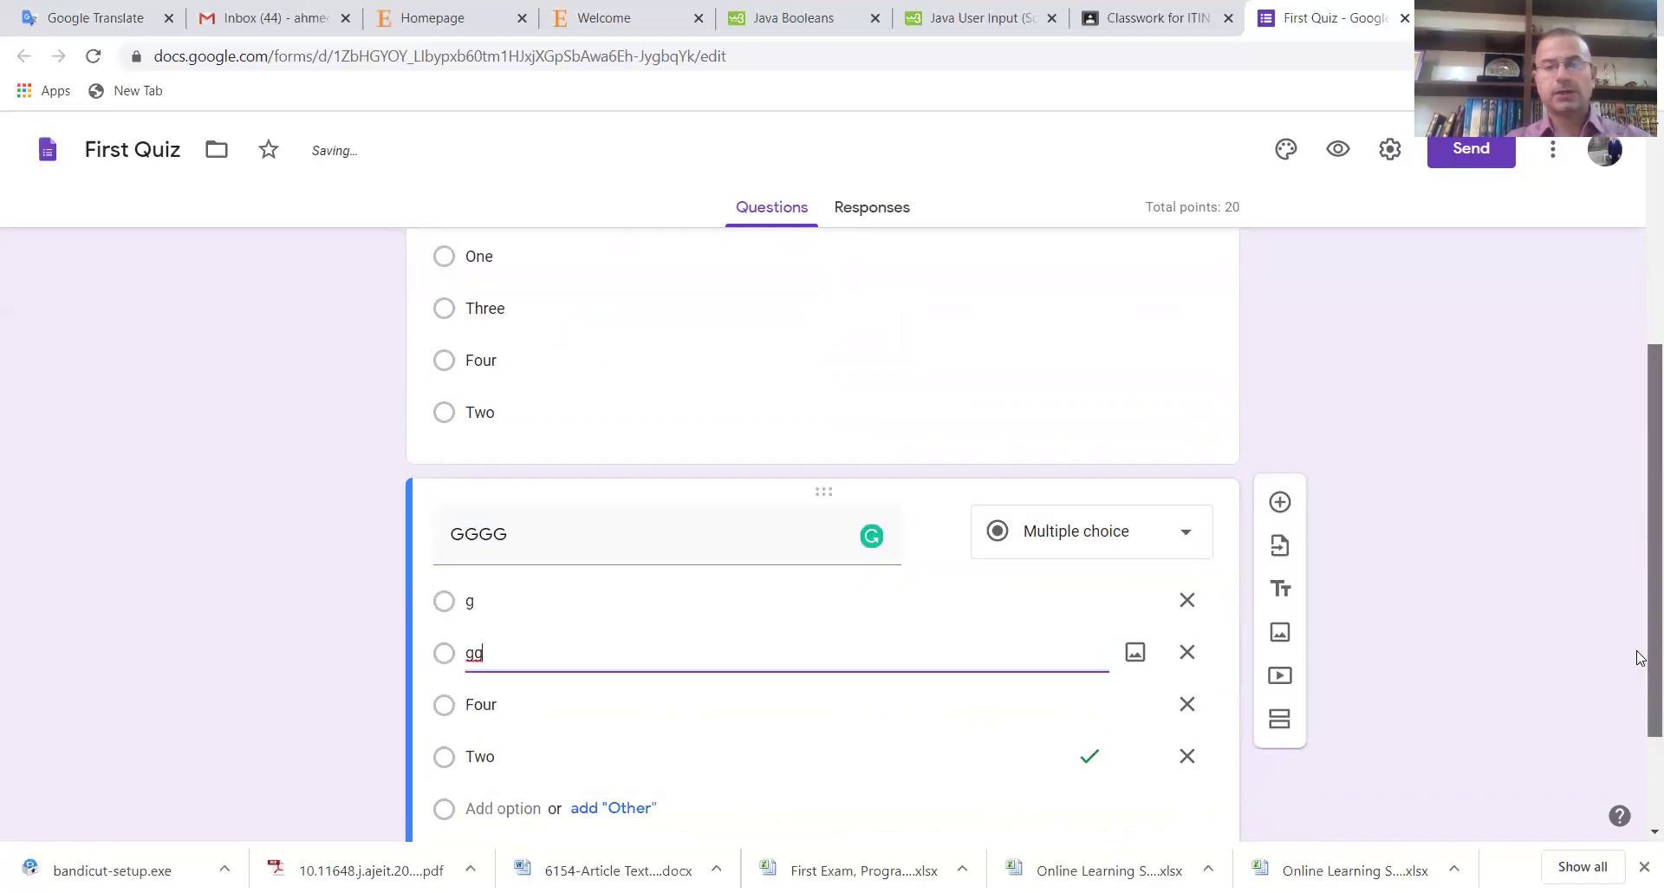
left_click(527, 647)
type("ff")
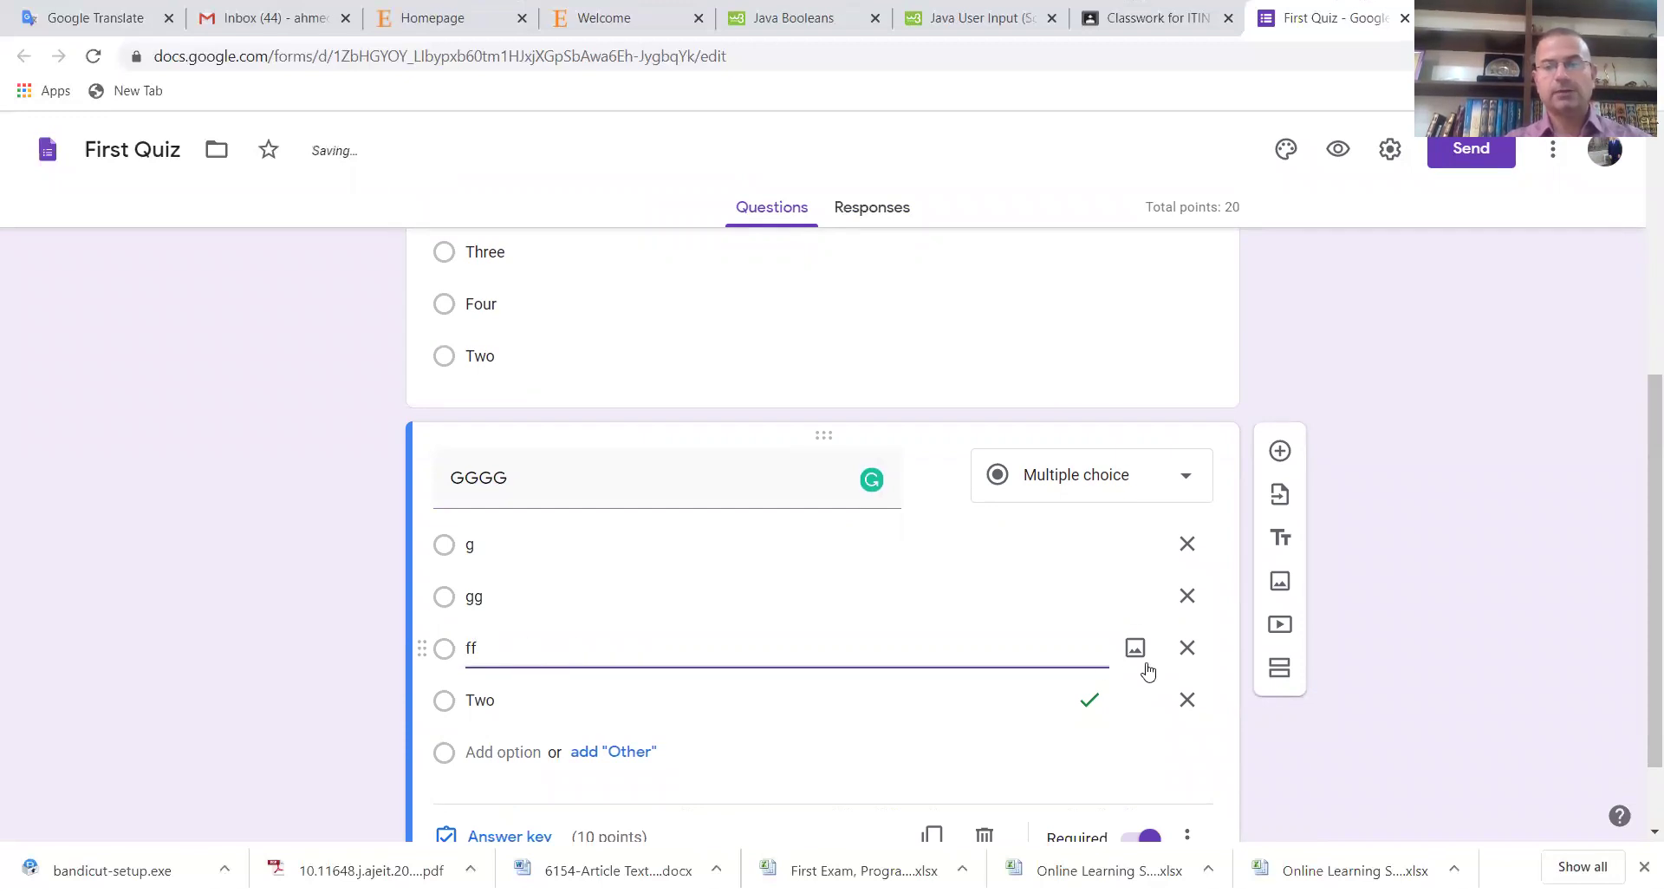
left_click(1188, 700)
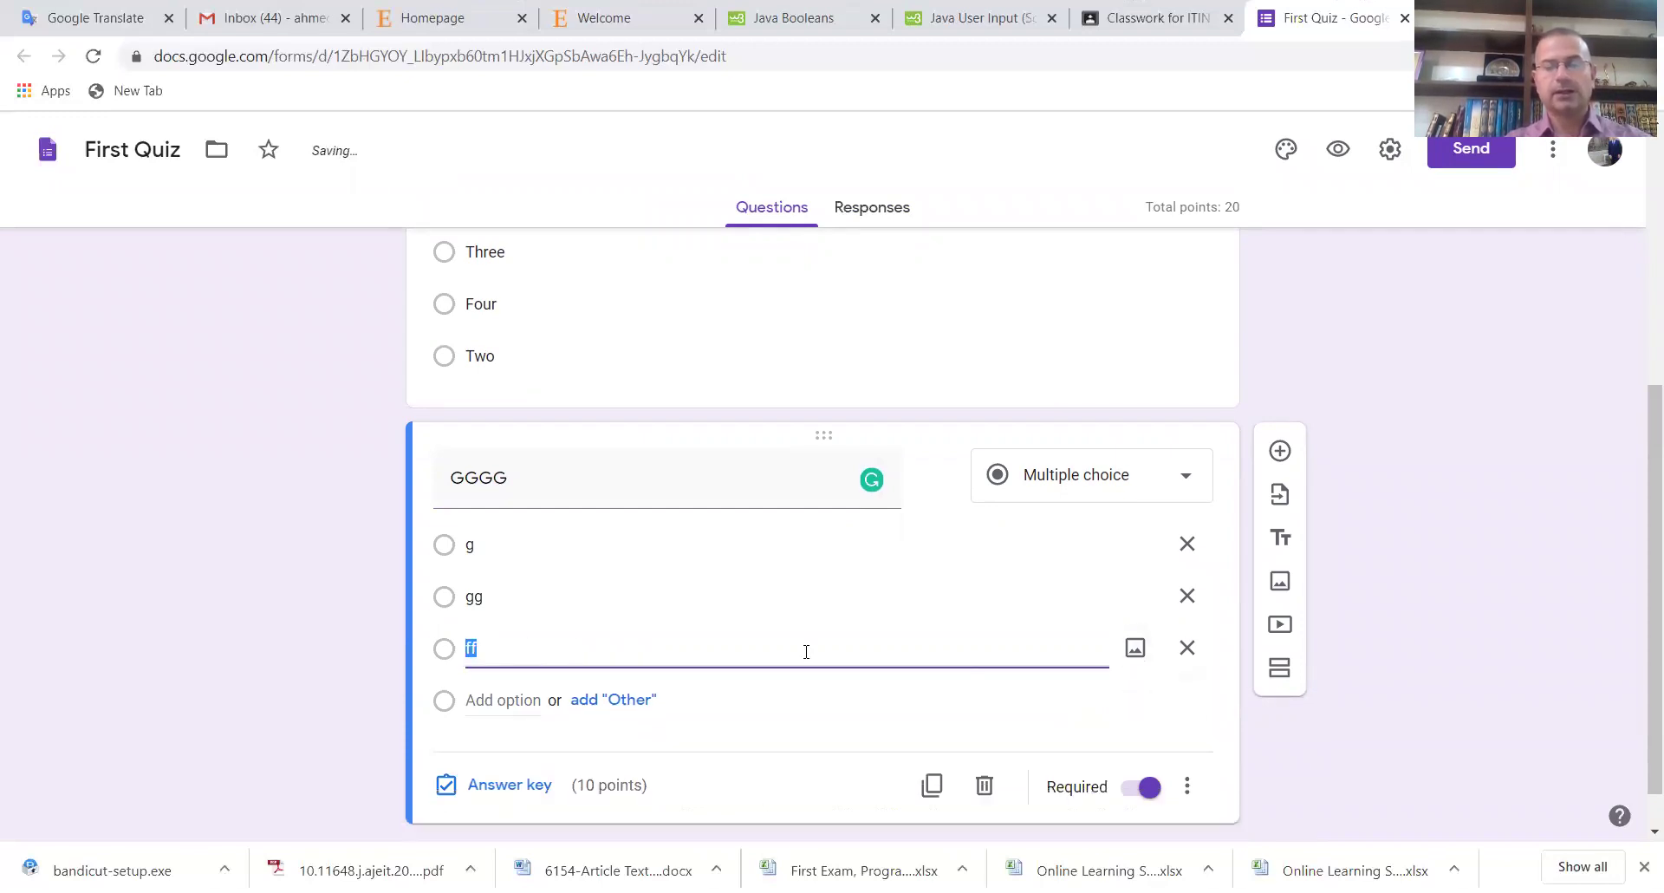
In the answer key of the GGGG question, assign 5 points and mark gg as the correct answer
left_click(499, 786)
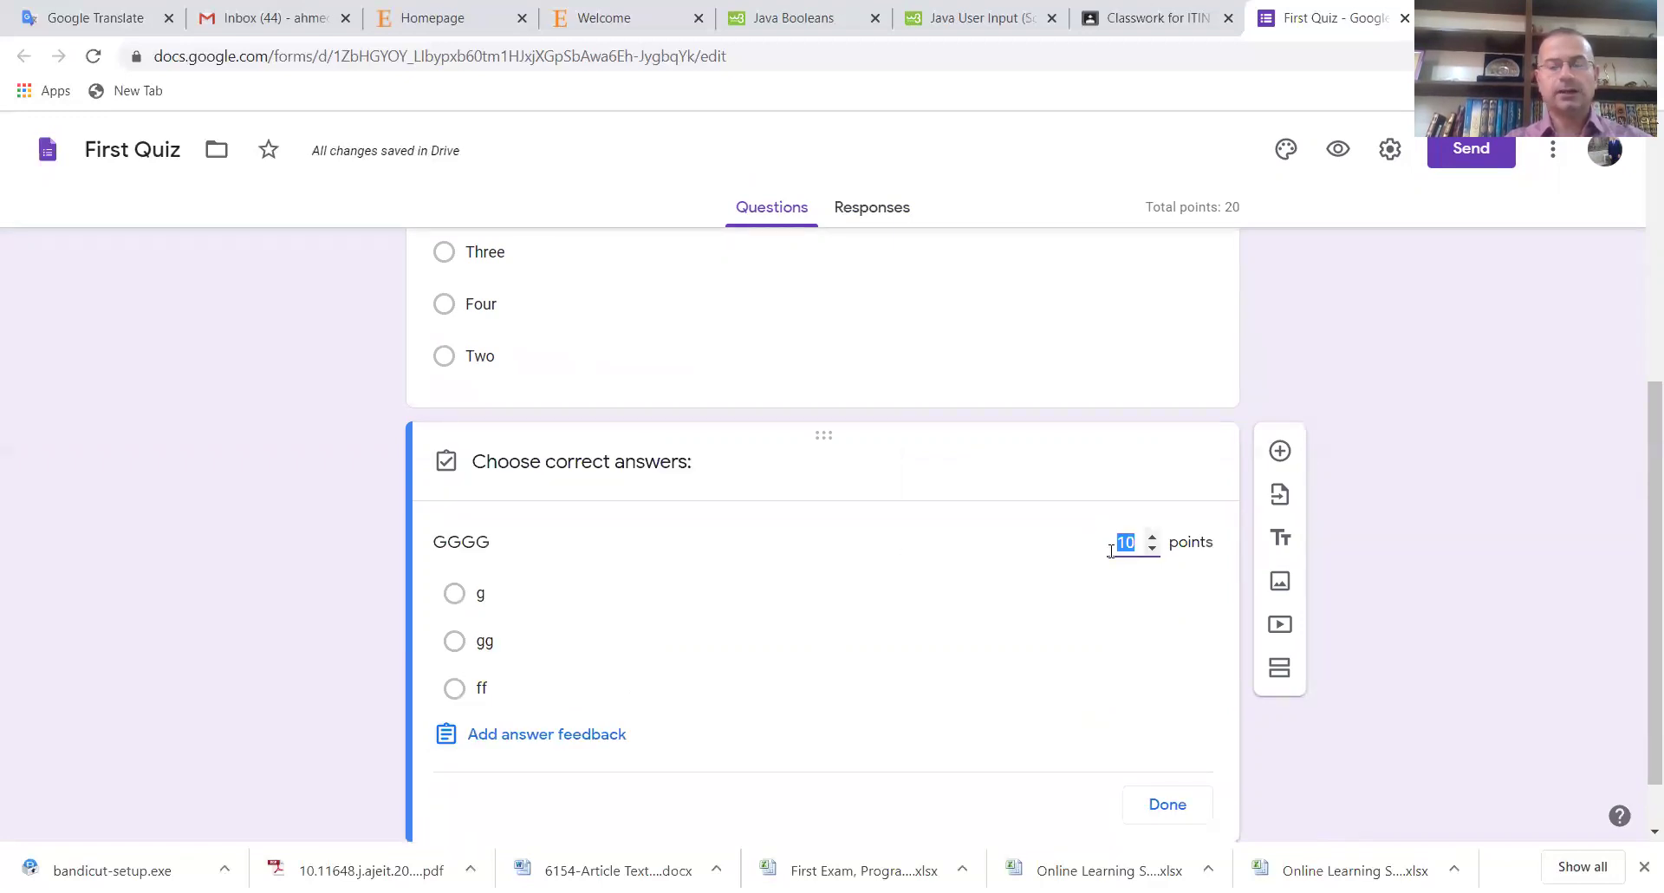
type("5")
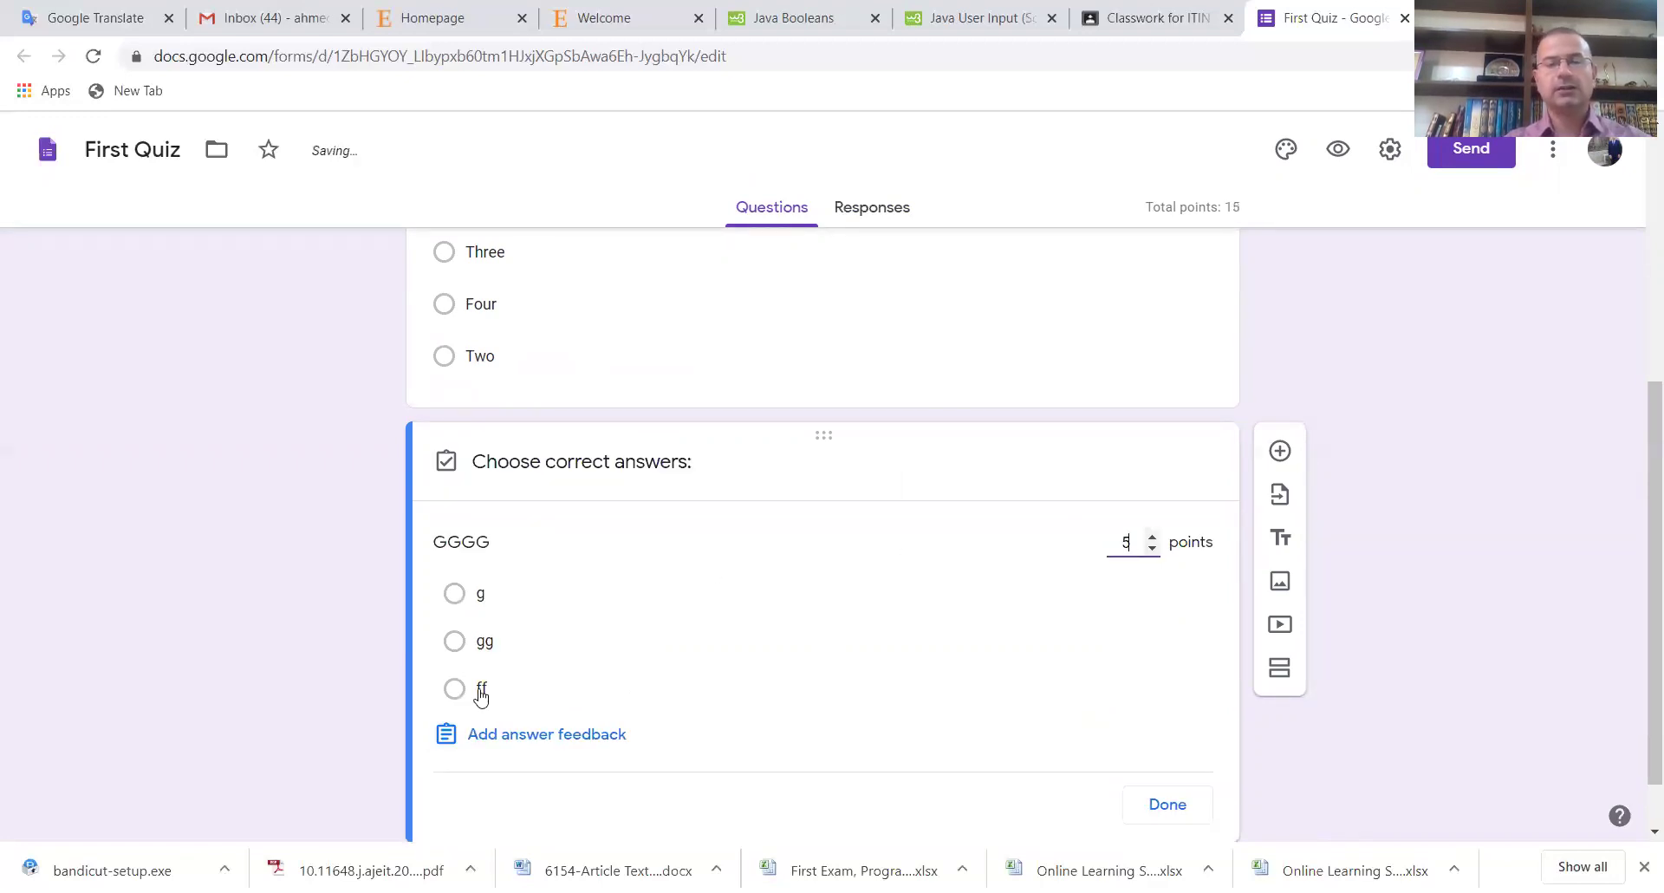
left_click(454, 642)
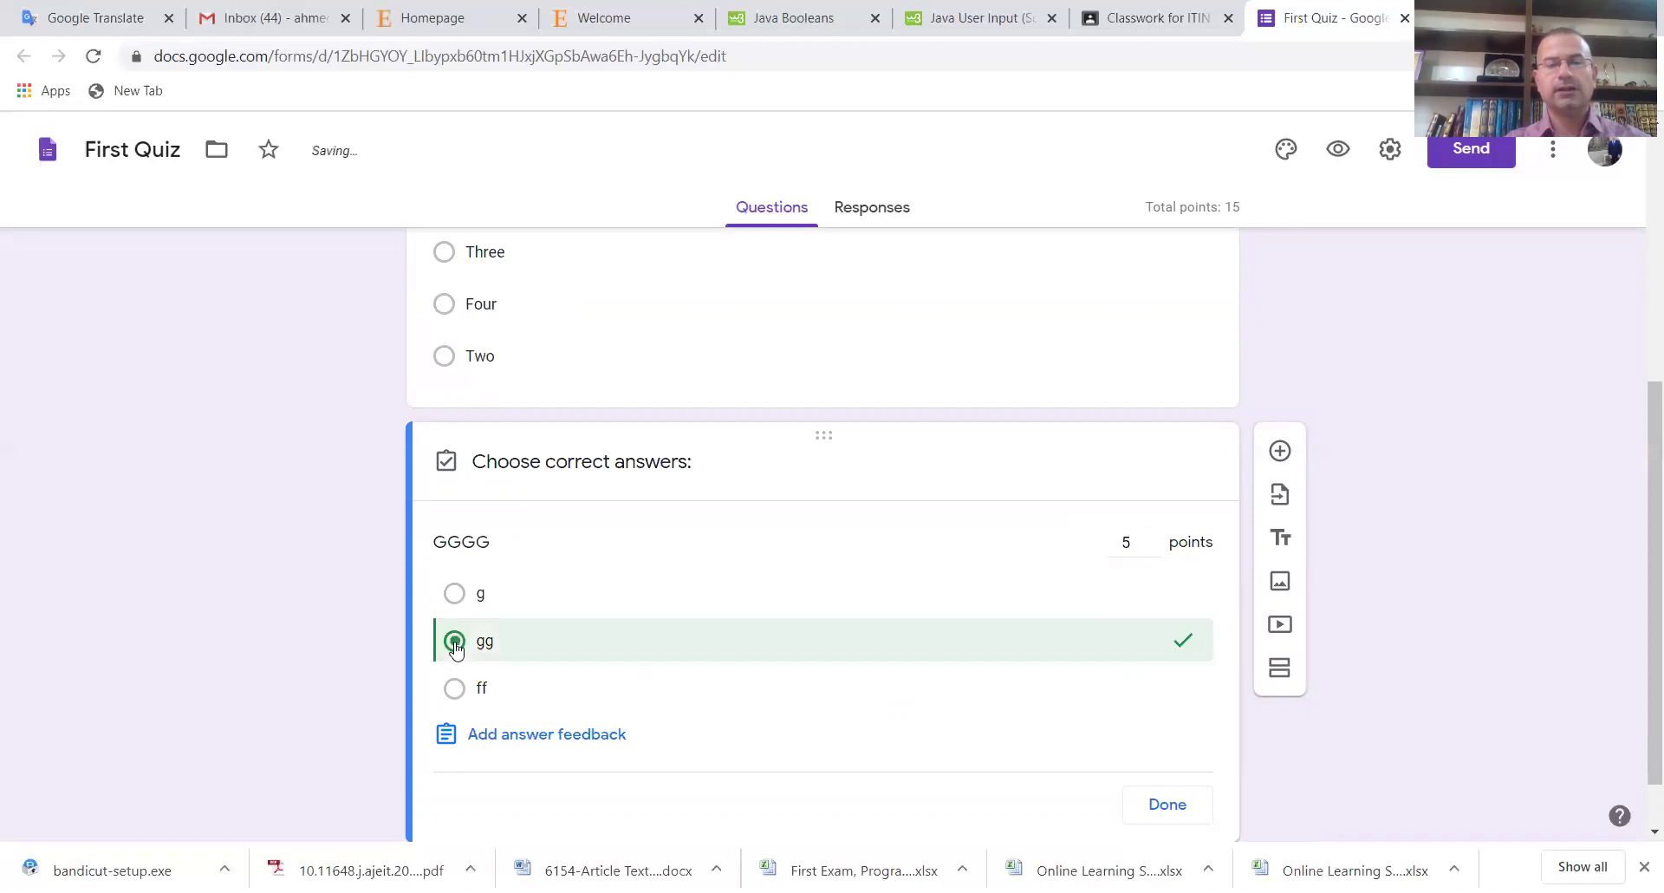
left_click(1167, 804)
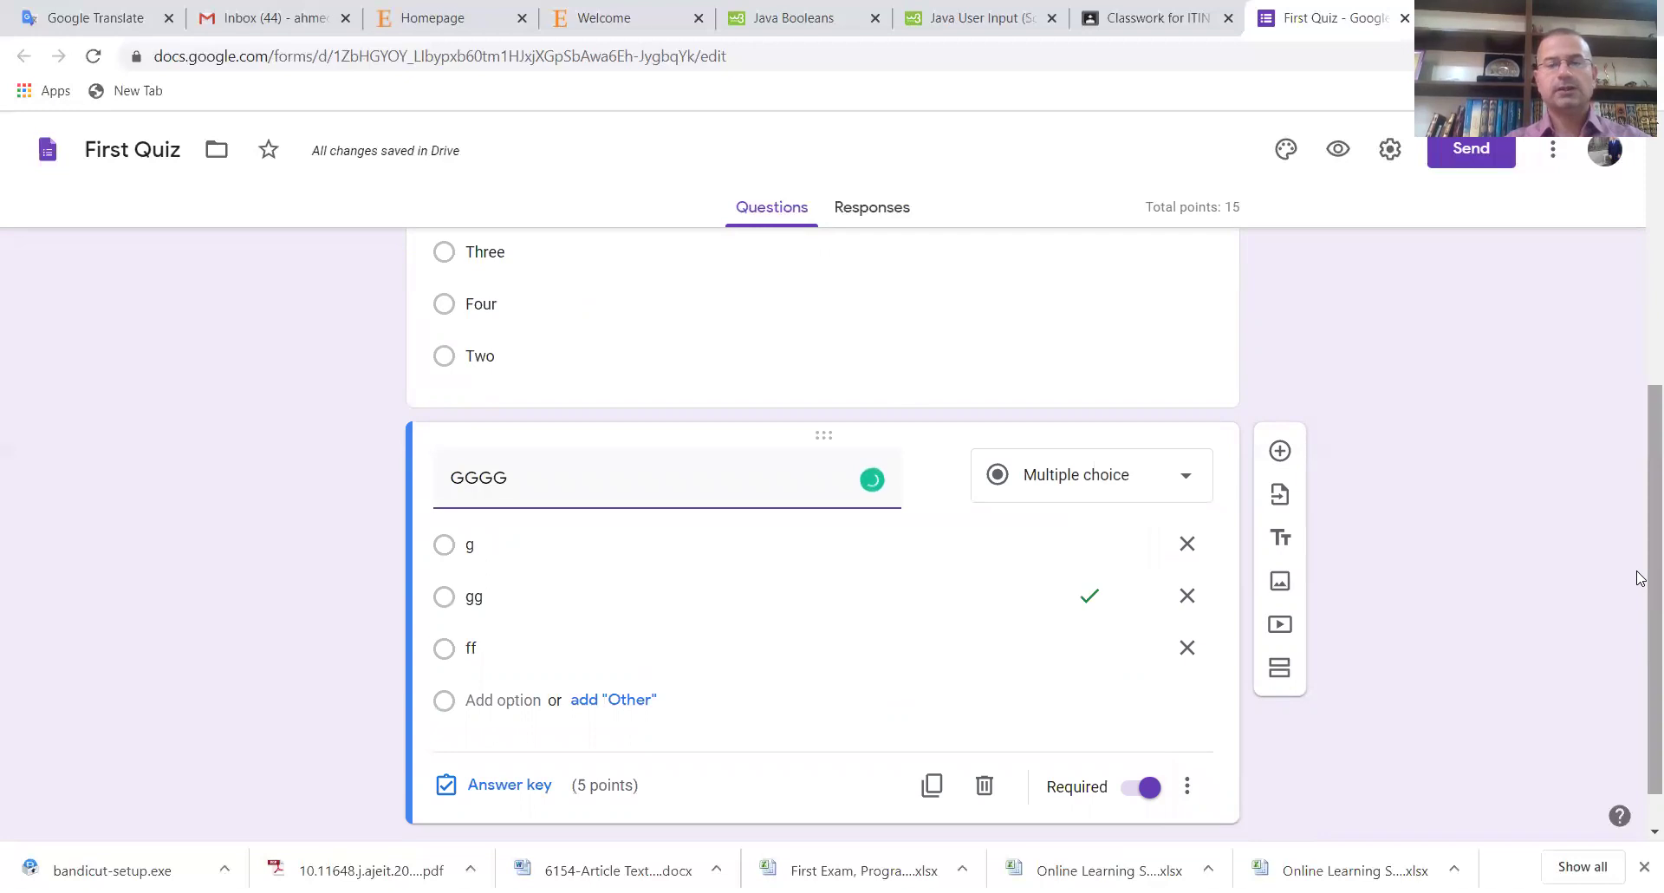
Duplicate the GGGG question and retitle the copy "yyyyy"
scroll(1640, 598, "down", 1)
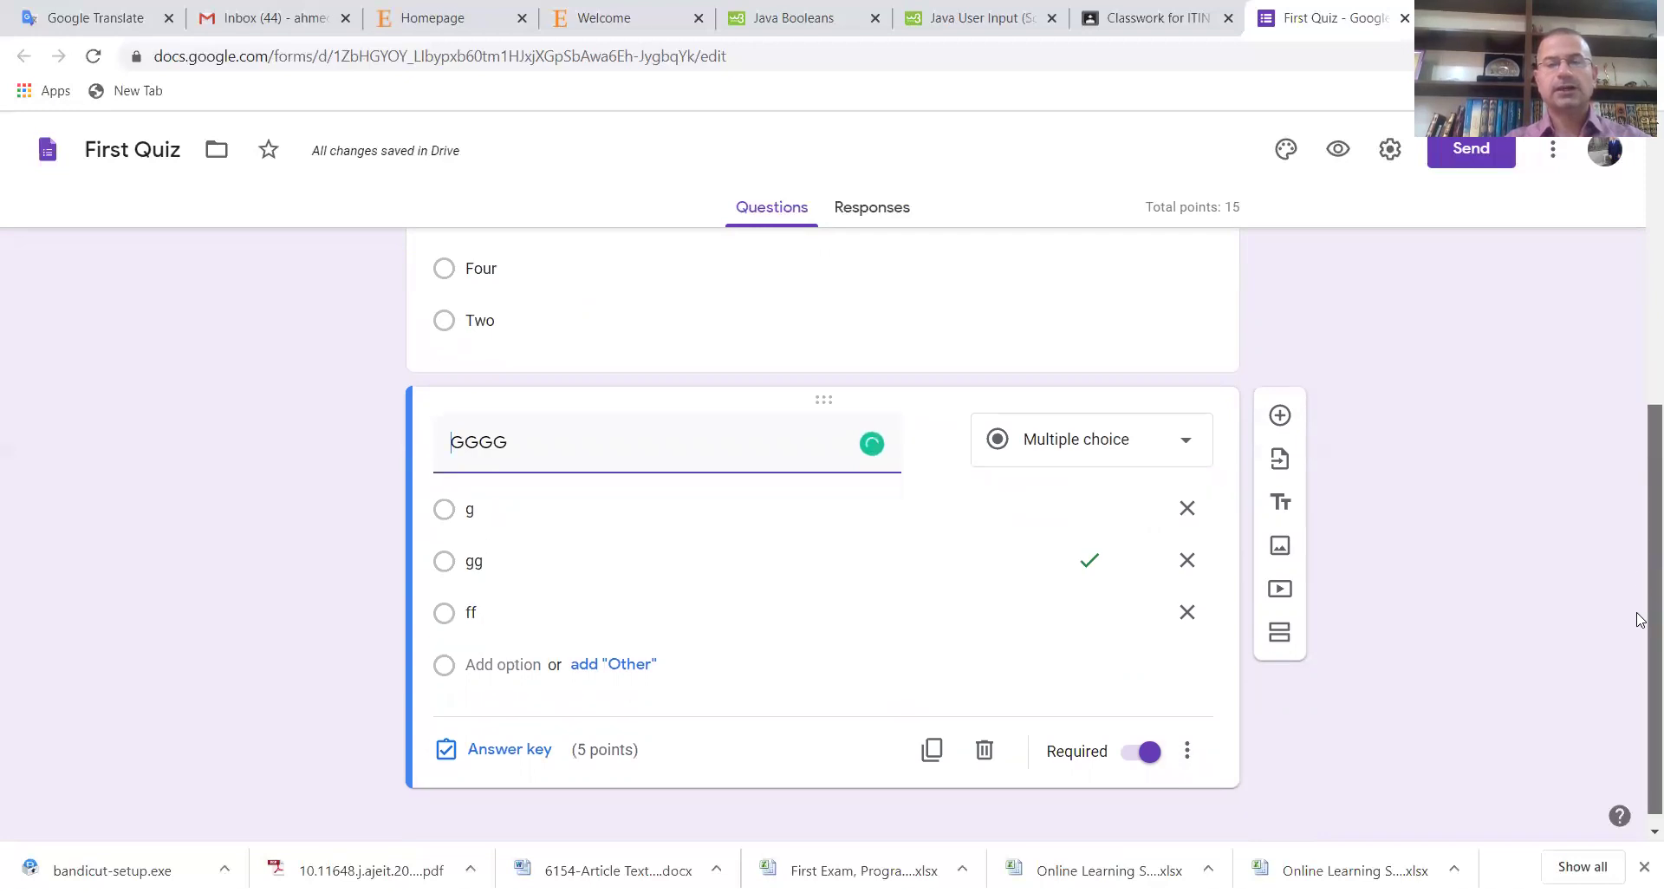
left_click(932, 733)
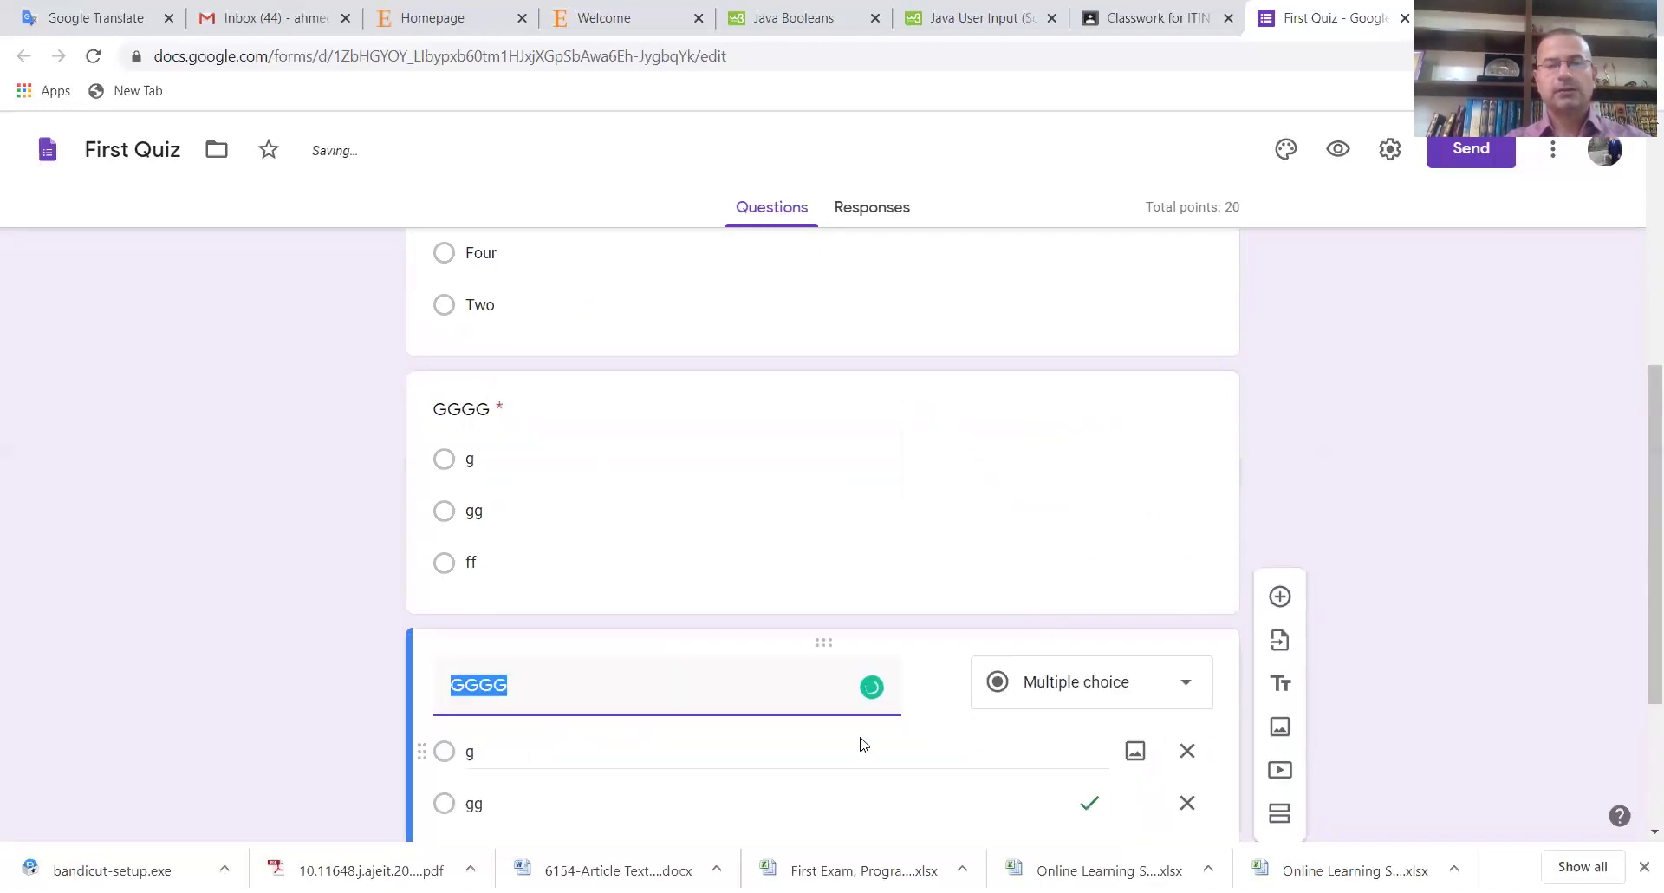
type("yyyyy")
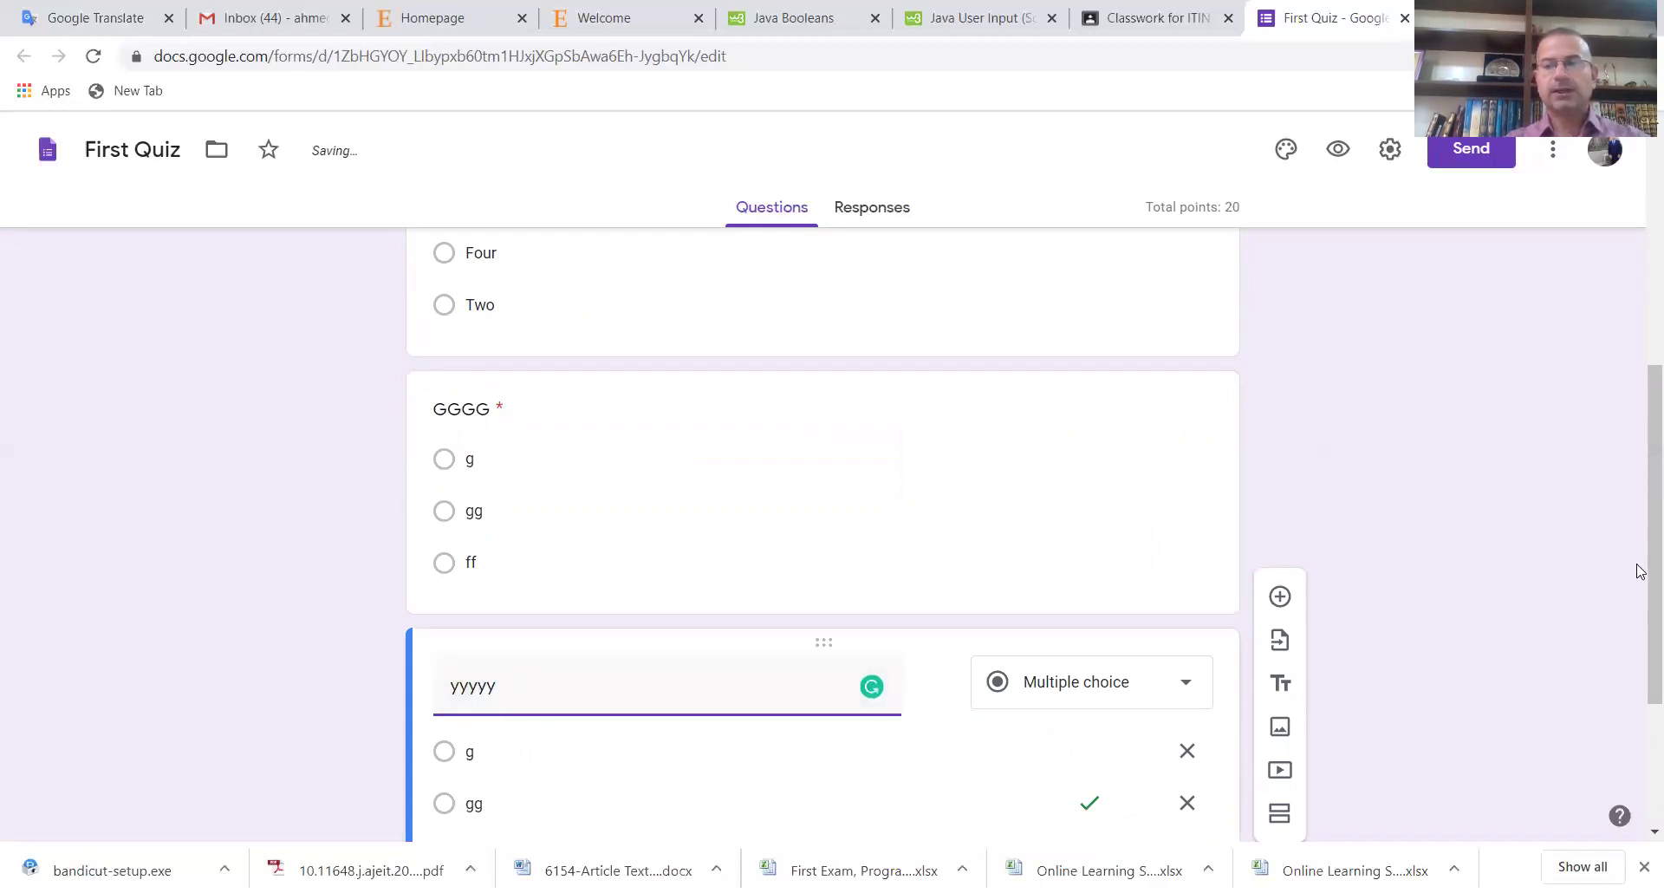
Change the three options of the yyyyy question to a, aa and aaa
scroll(1639, 568, "down", 3)
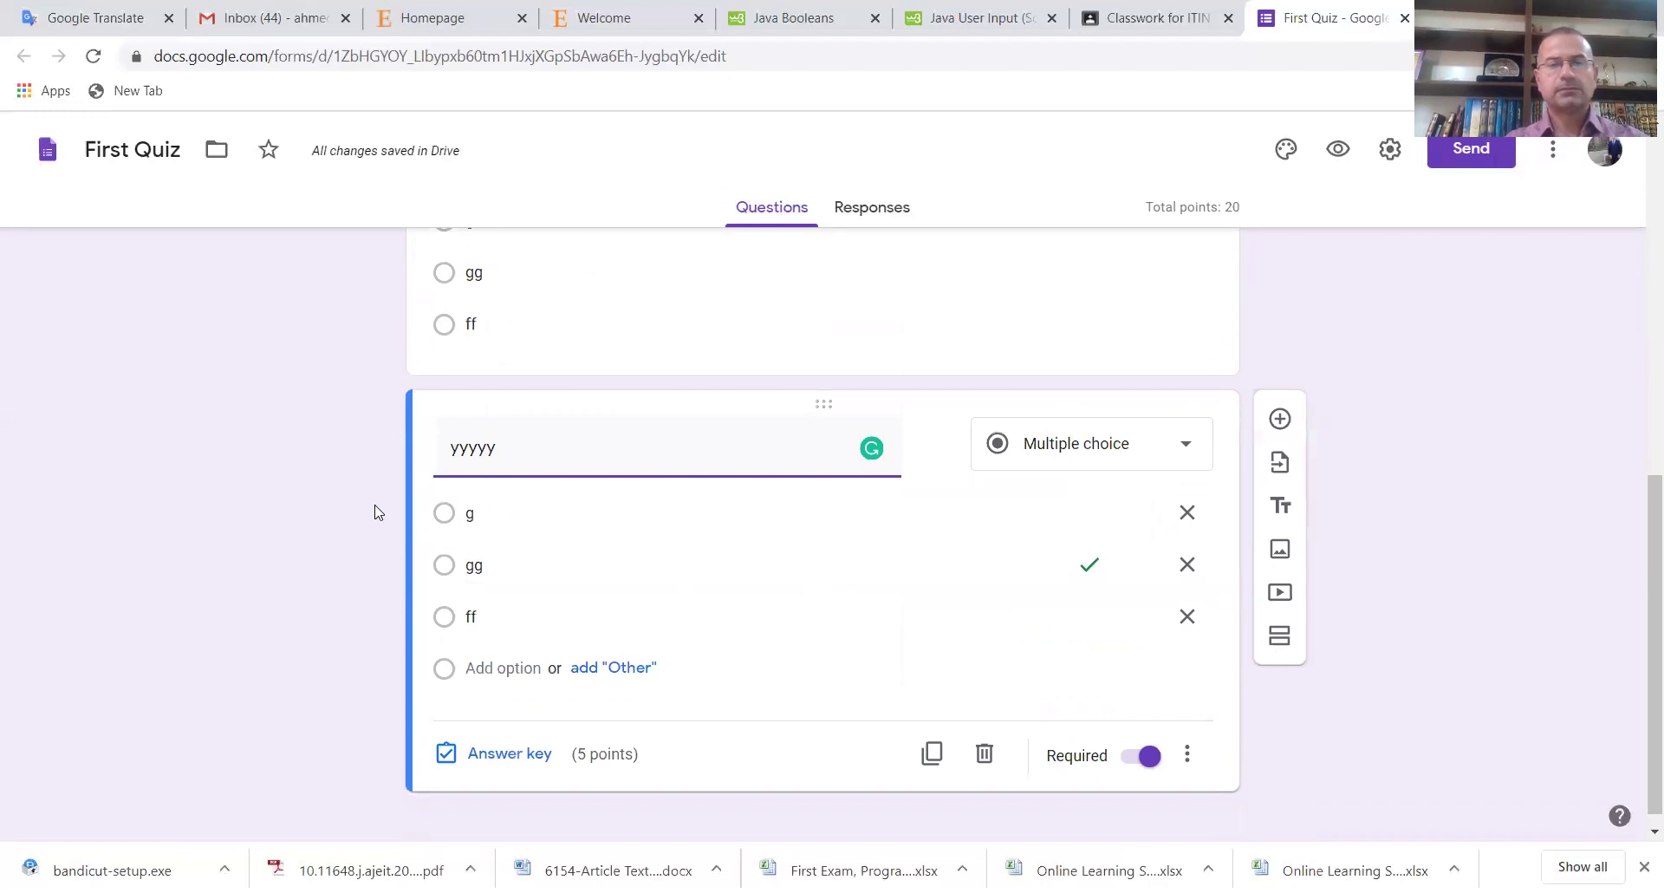
left_click(494, 514)
key("BackSpace")
type("a")
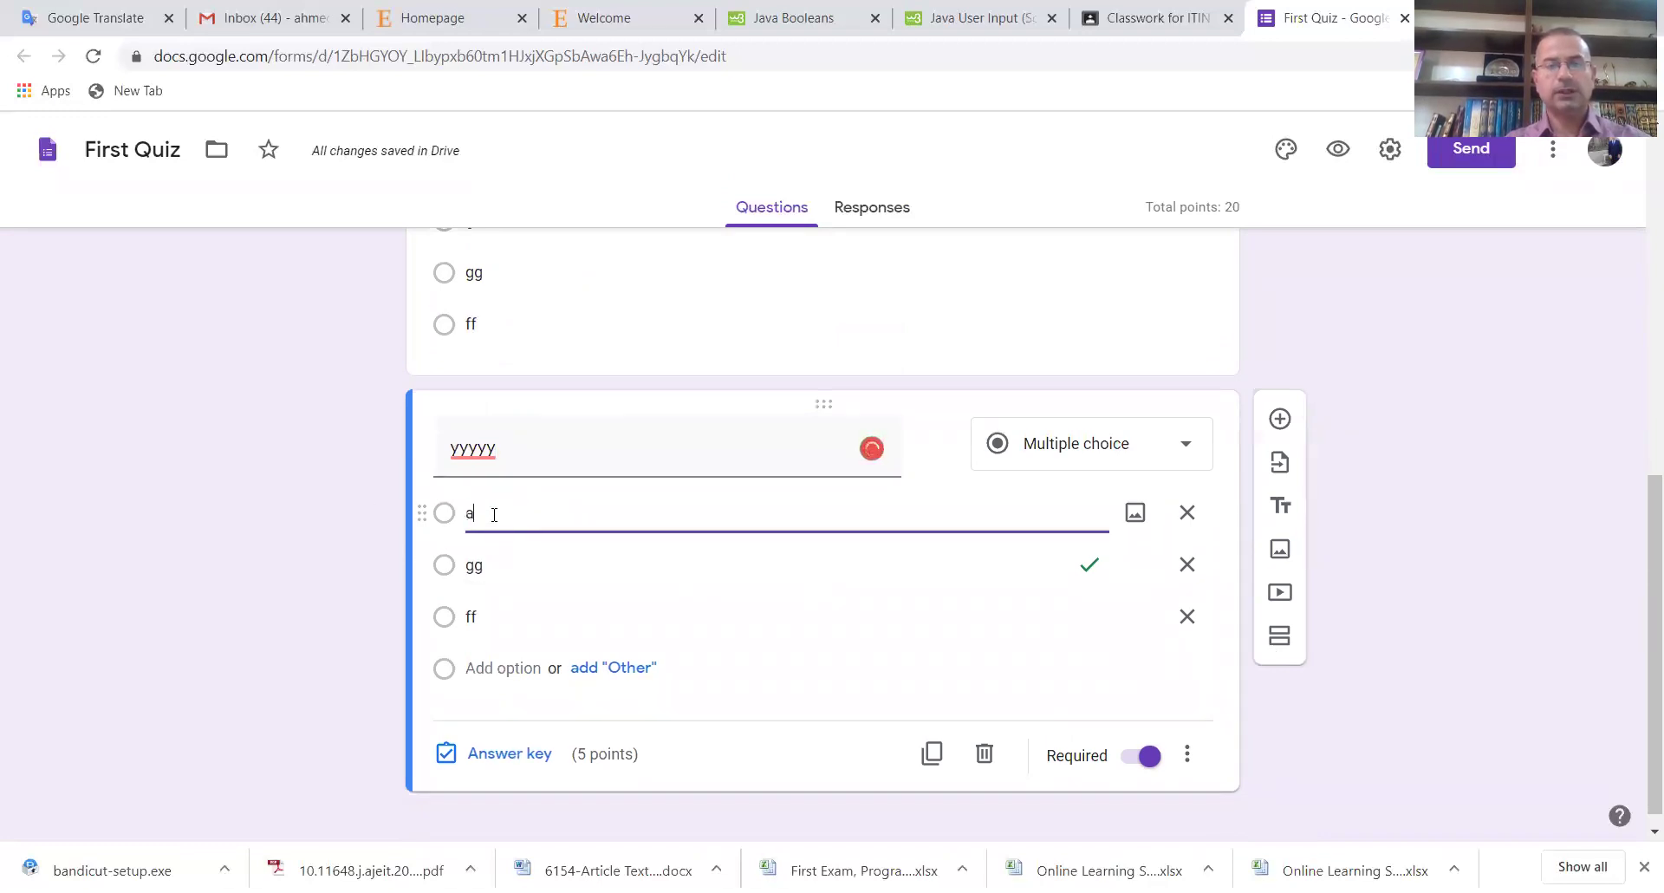
double_click(493, 572)
type("aa")
double_click(485, 616)
type("aaa")
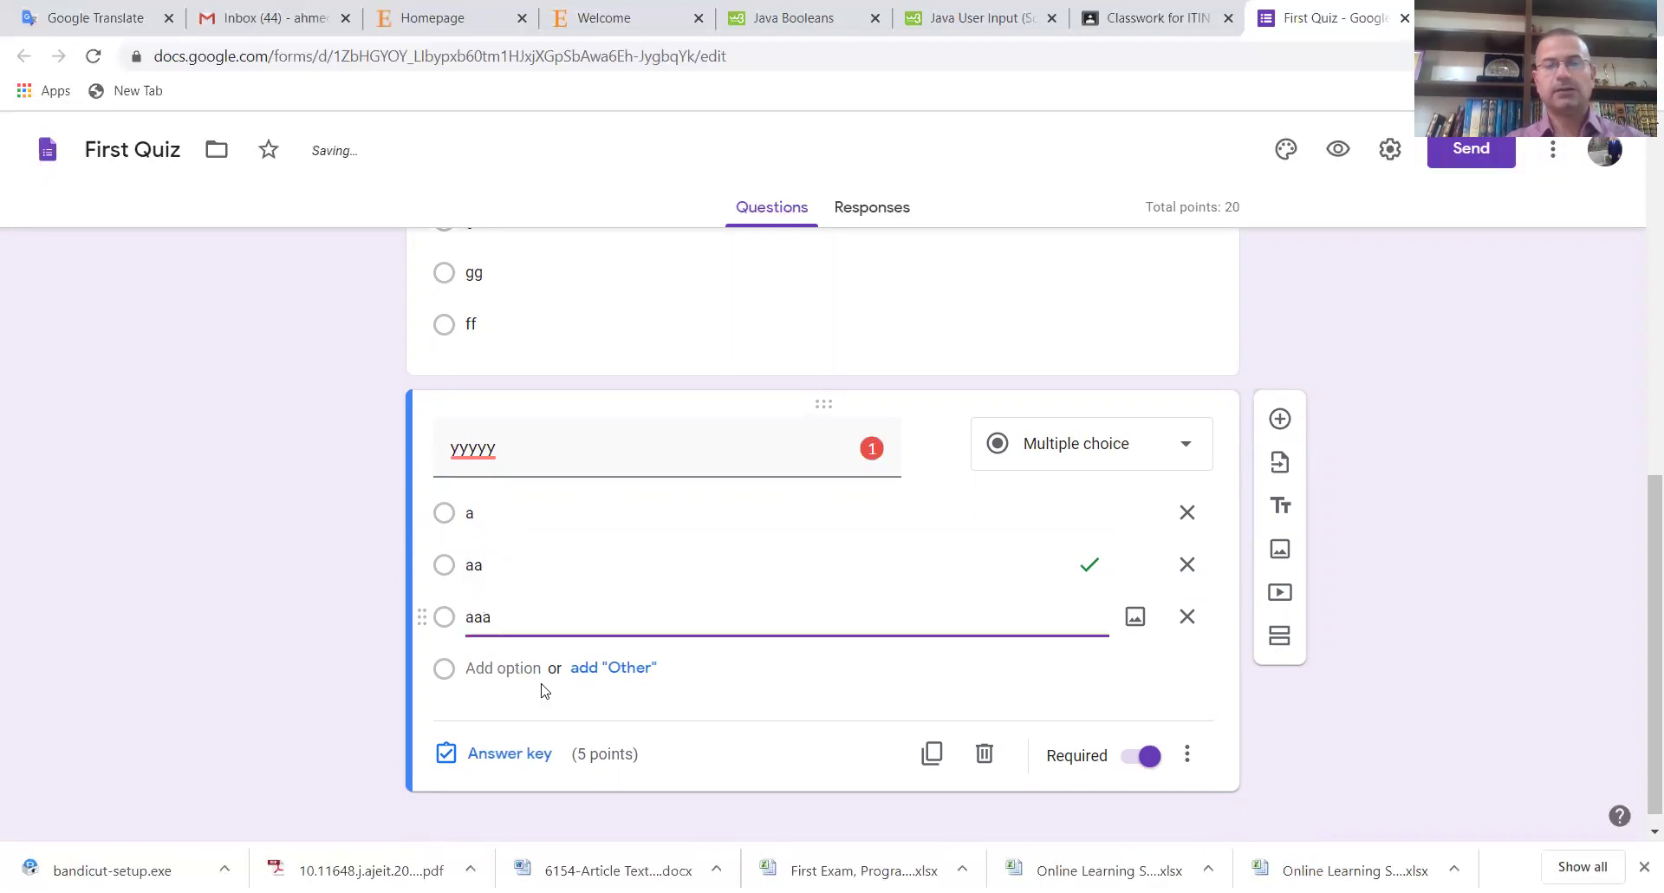
In the answer key of the yyyyy question, mark aaa as the only correct answer instead of aa
left_click(523, 758)
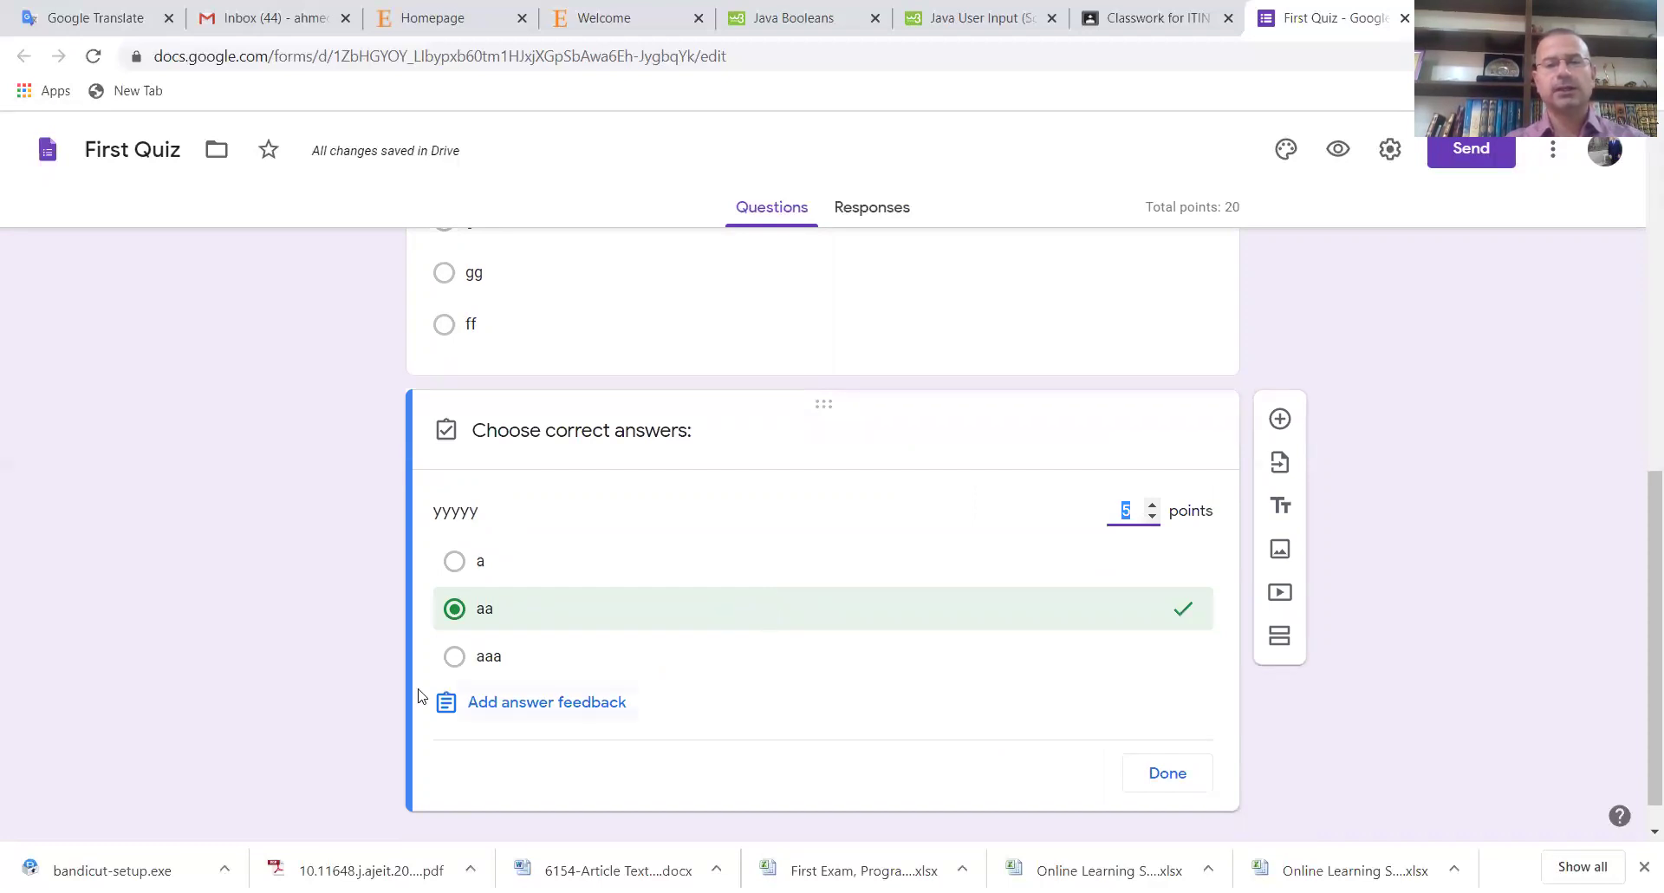
left_click(503, 616)
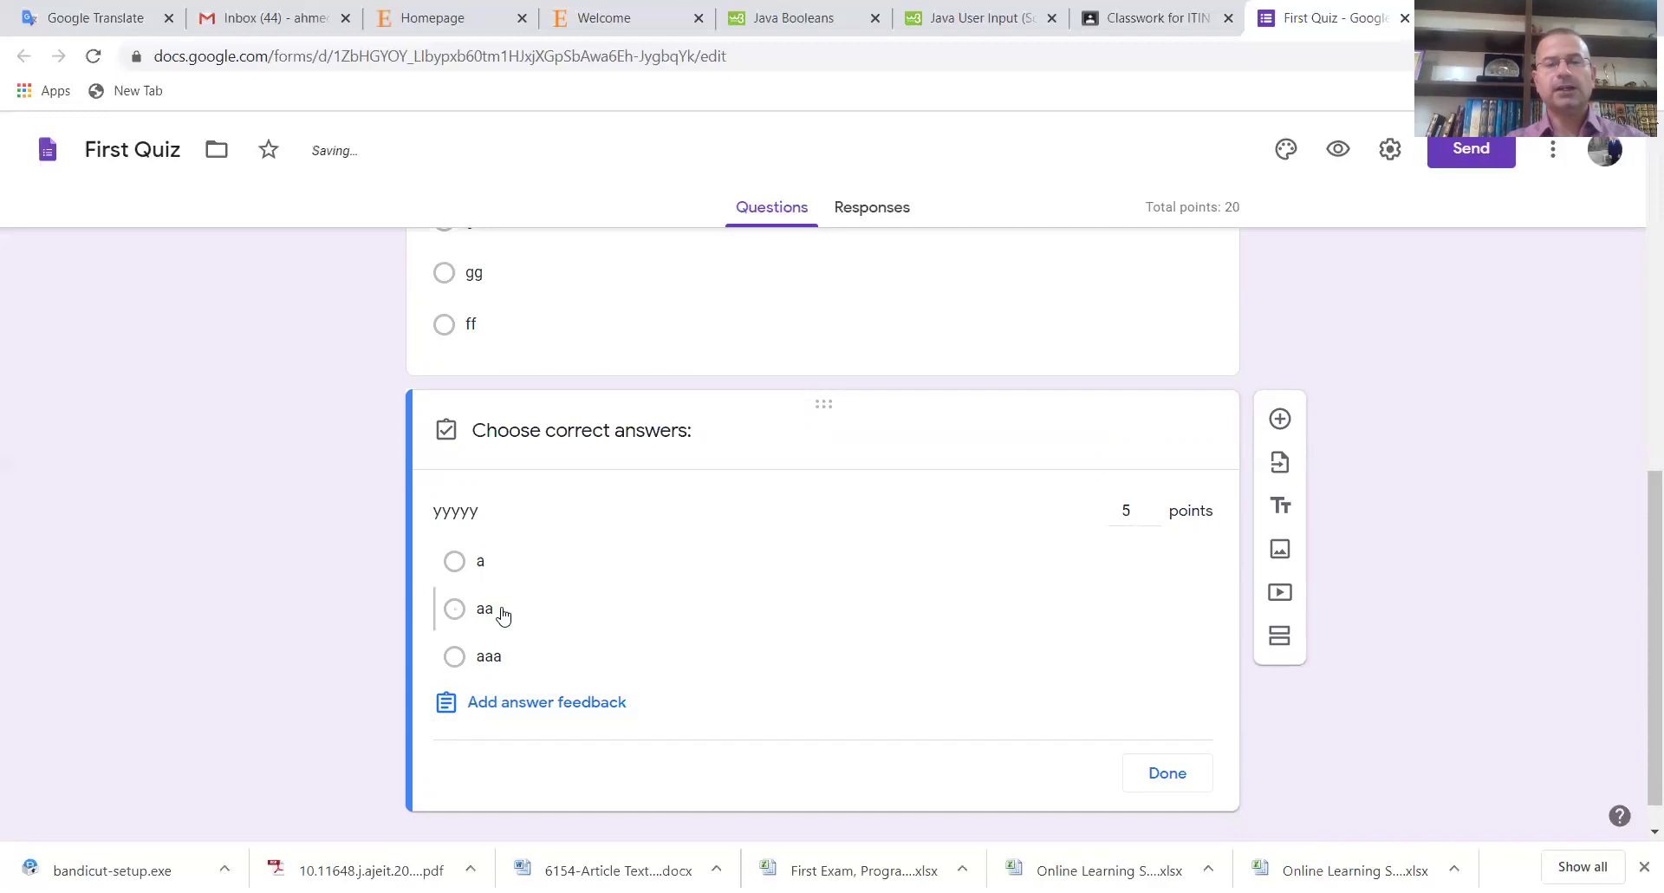
left_click(472, 662)
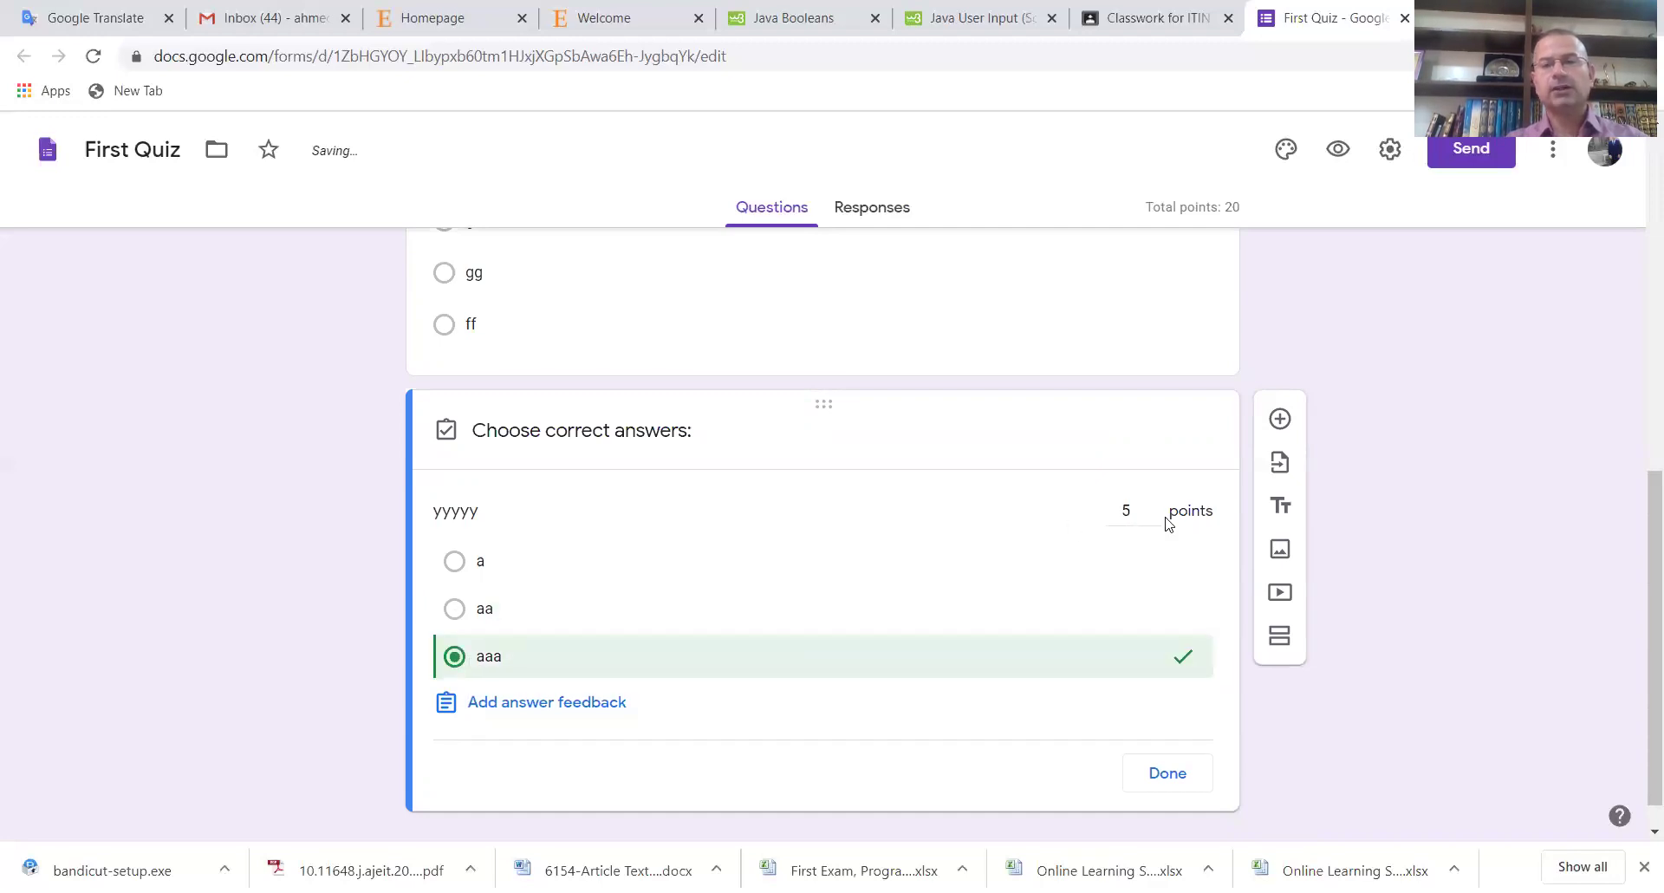
left_click(1124, 511)
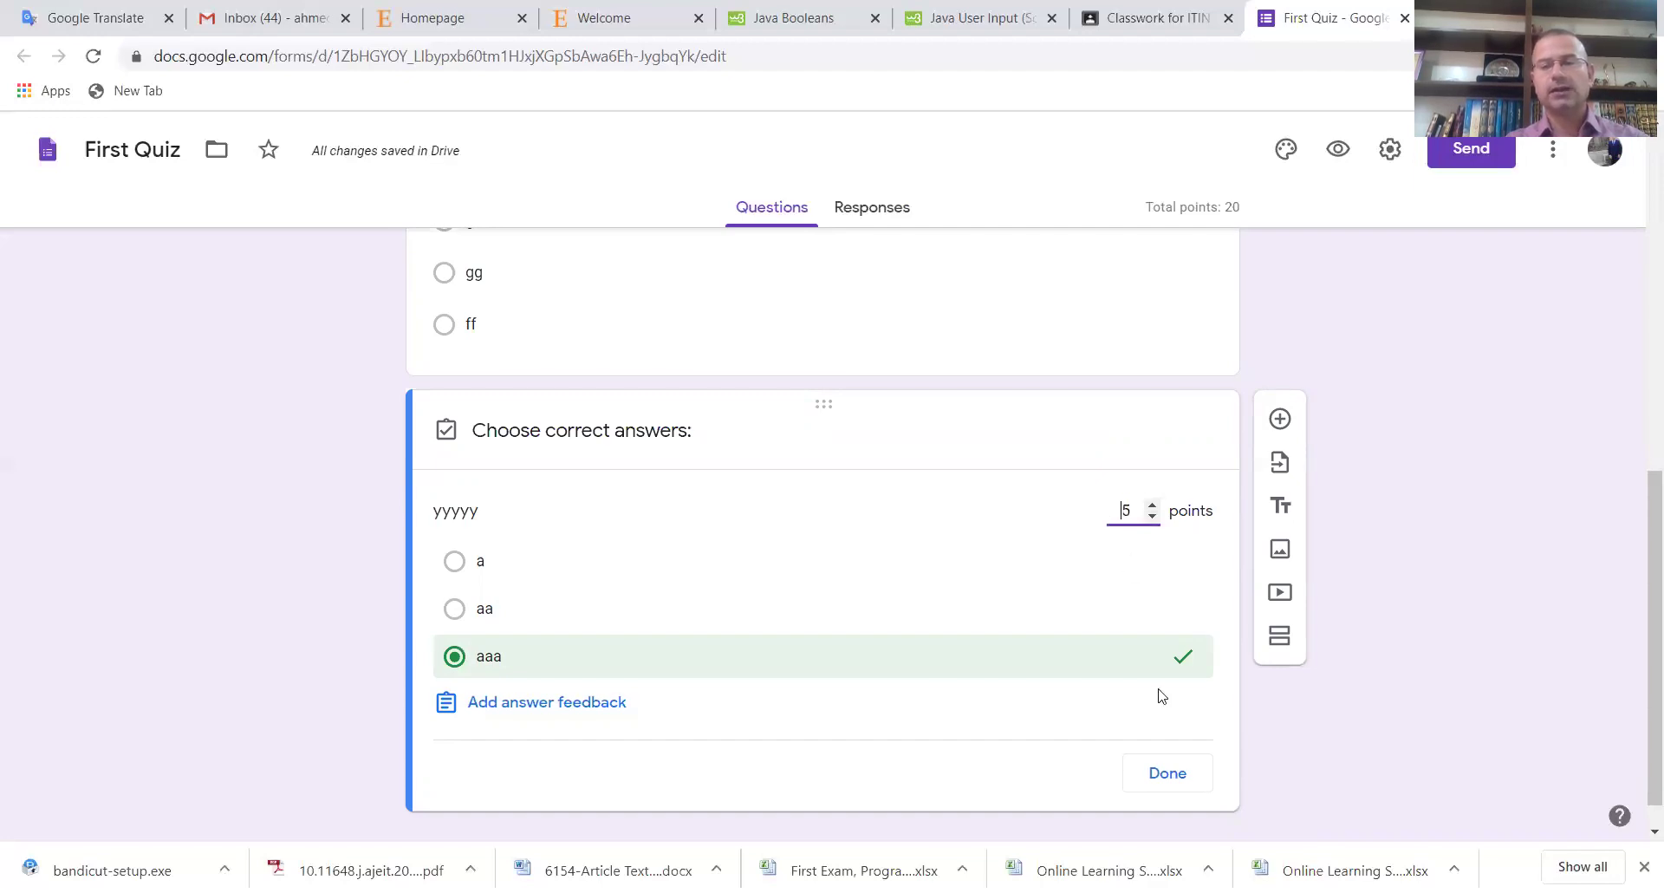
left_click(1167, 774)
In the form's general settings, remove the restriction to the organization's users, limit respondents to 1 response and save
left_click_drag(1641, 667, 1641, 357)
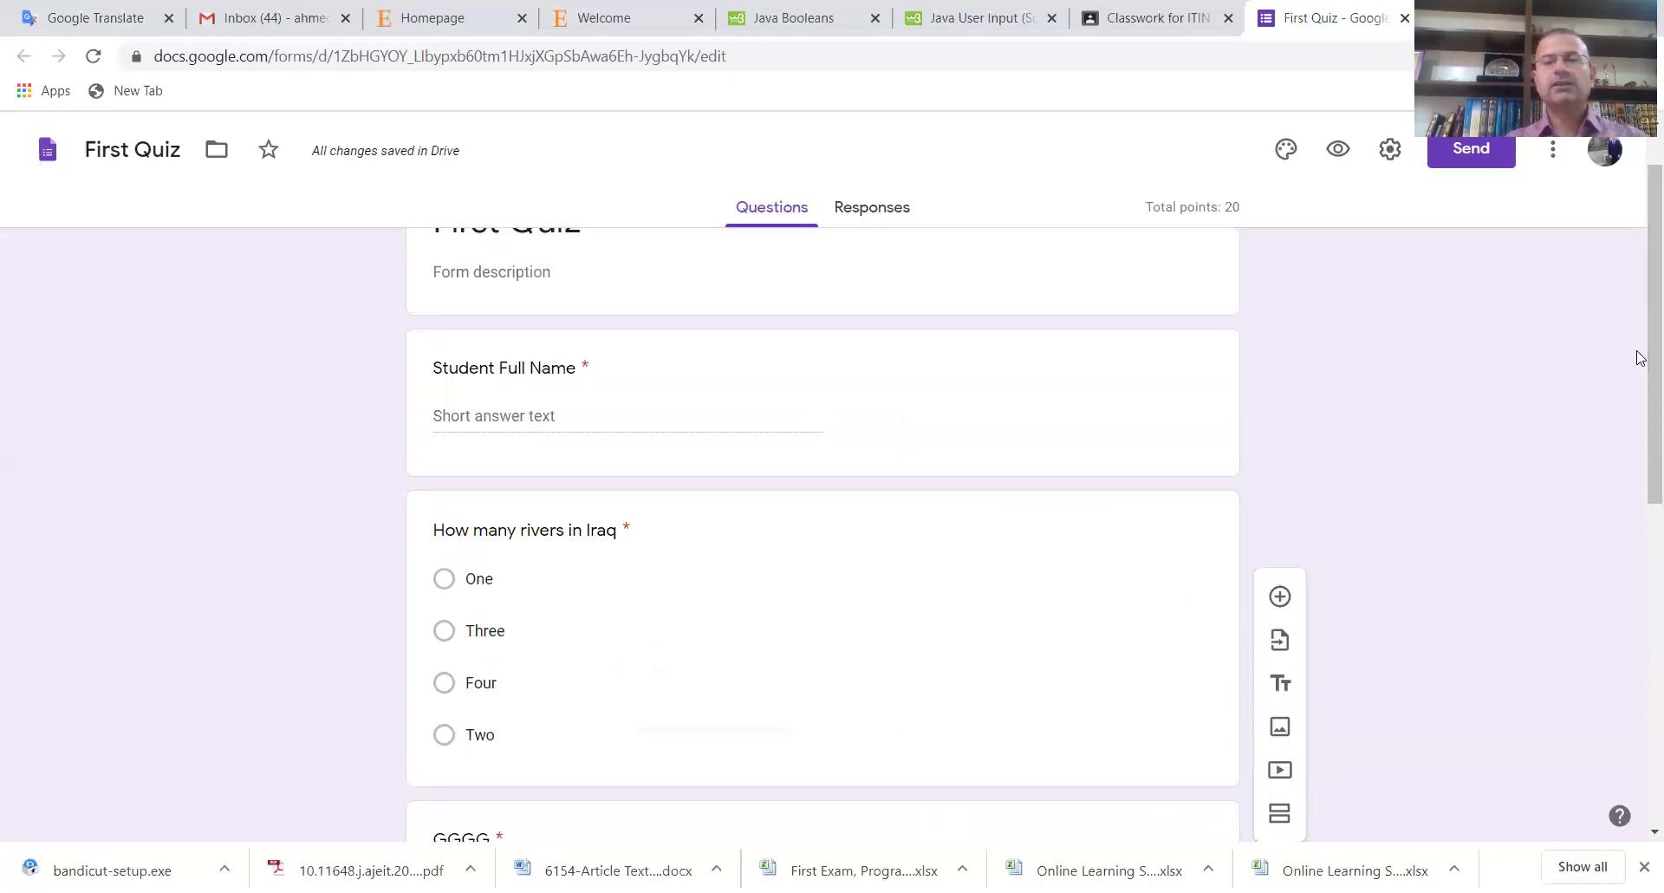
left_click(1391, 153)
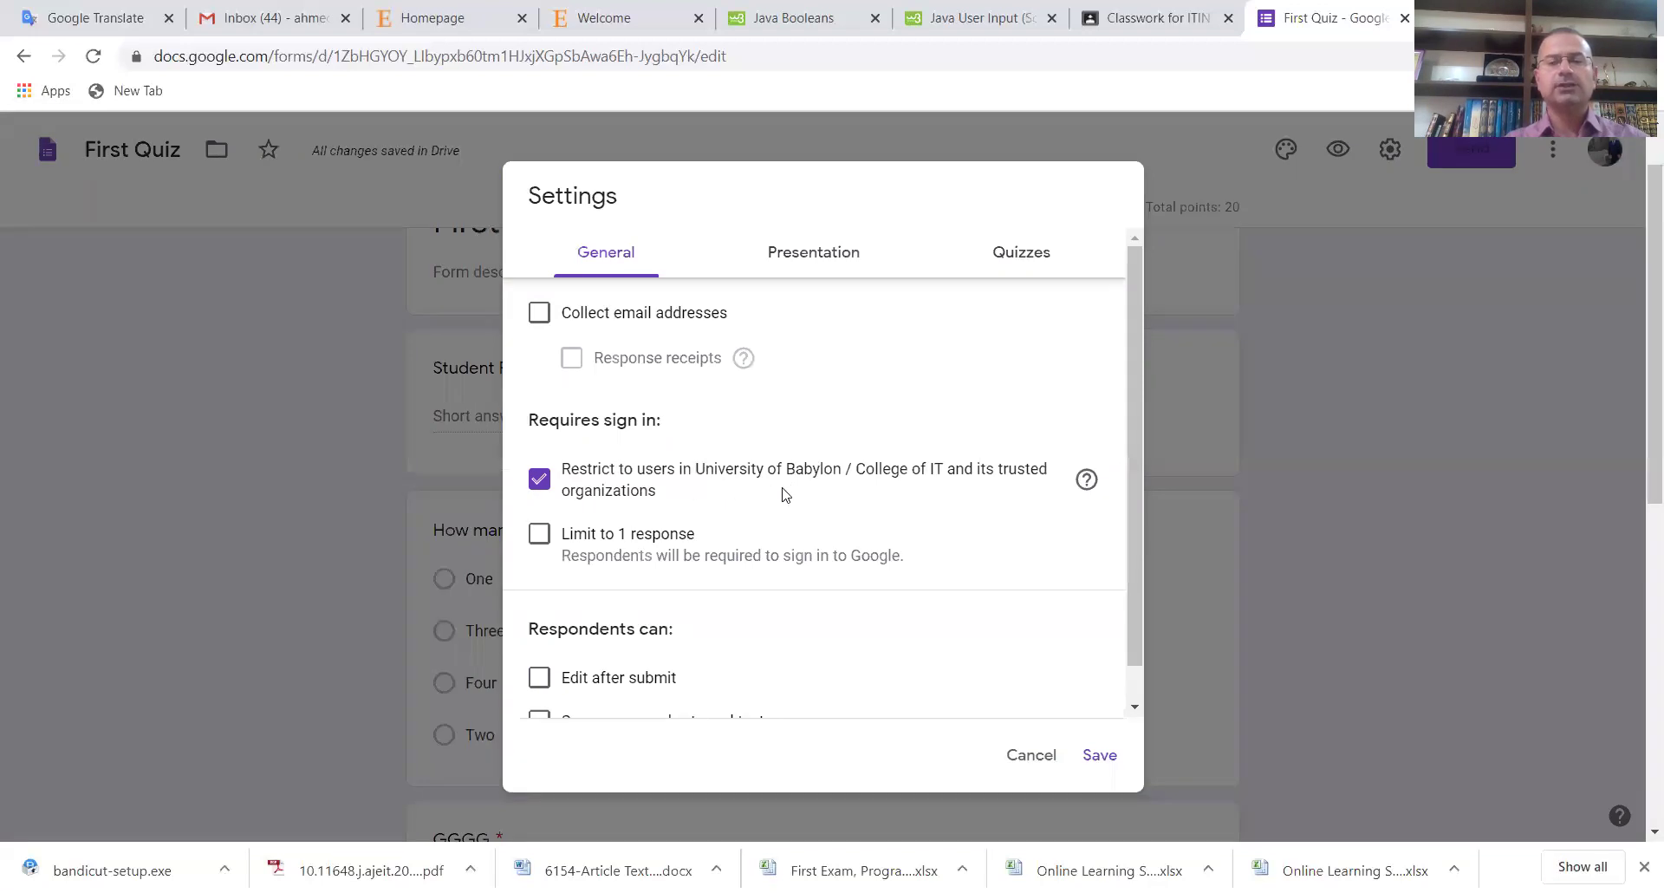
left_click(540, 484)
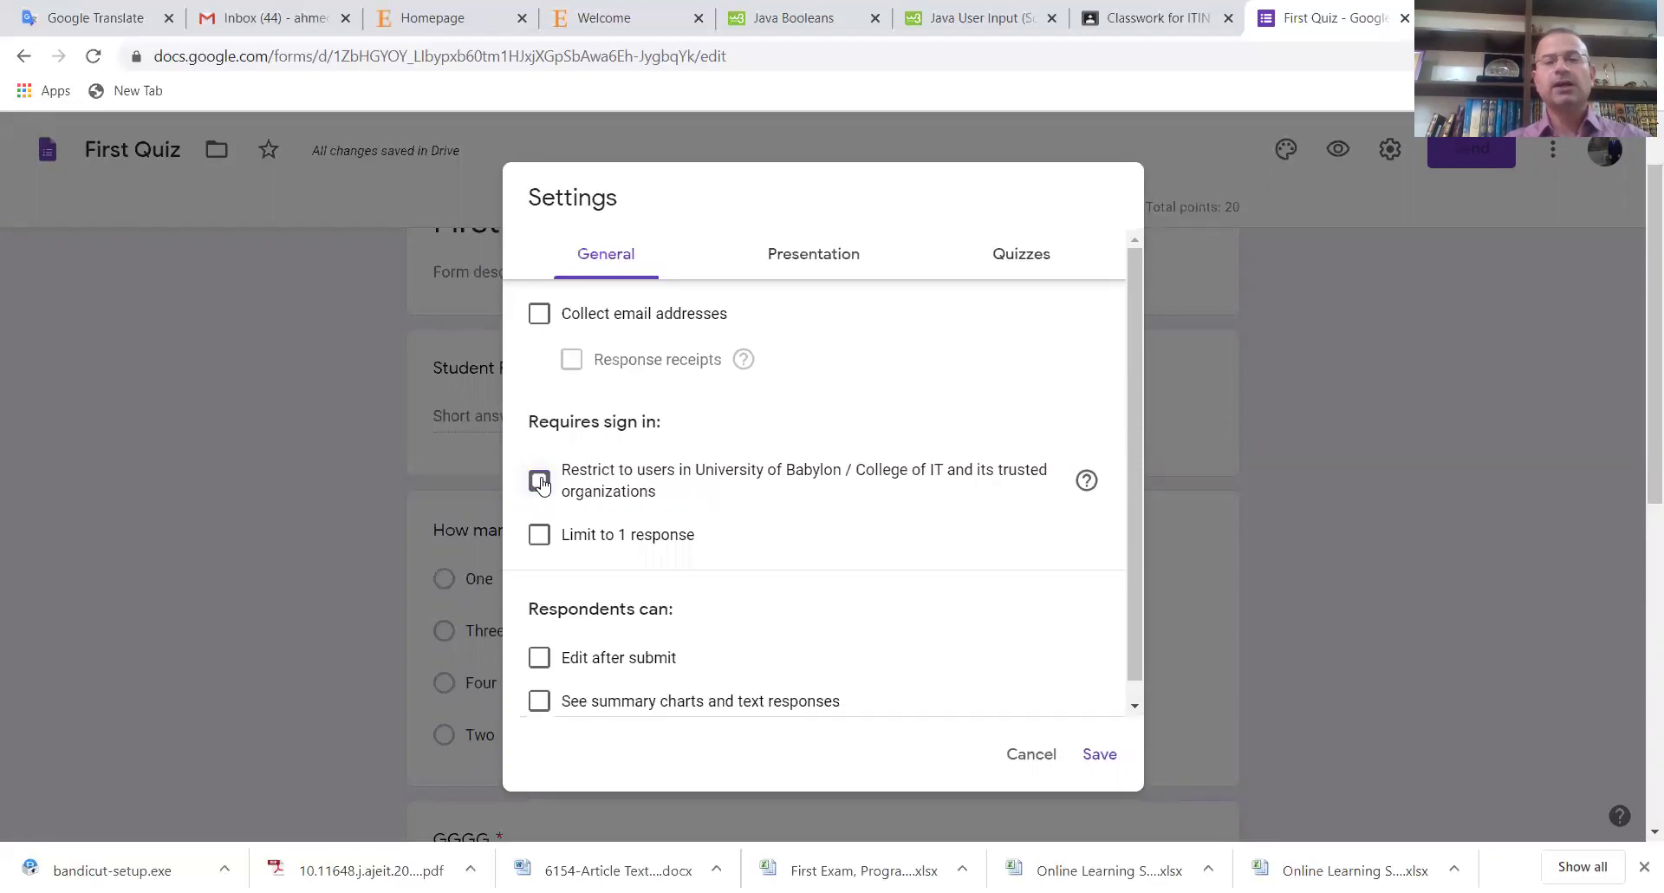
left_click(538, 538)
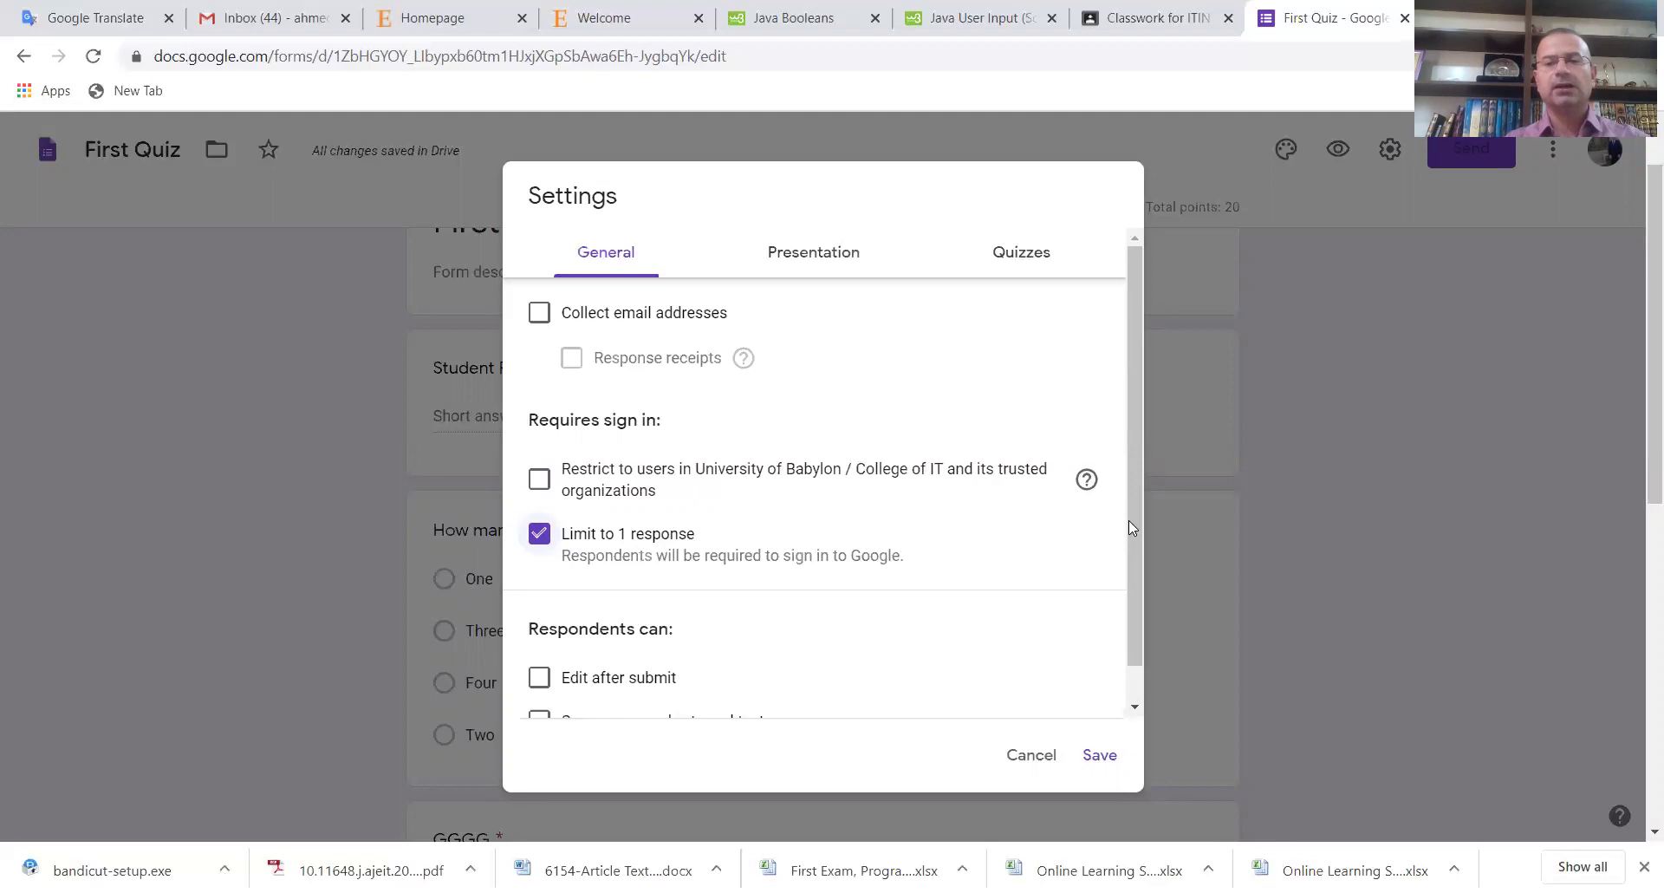
scroll(1139, 518, "down", 1)
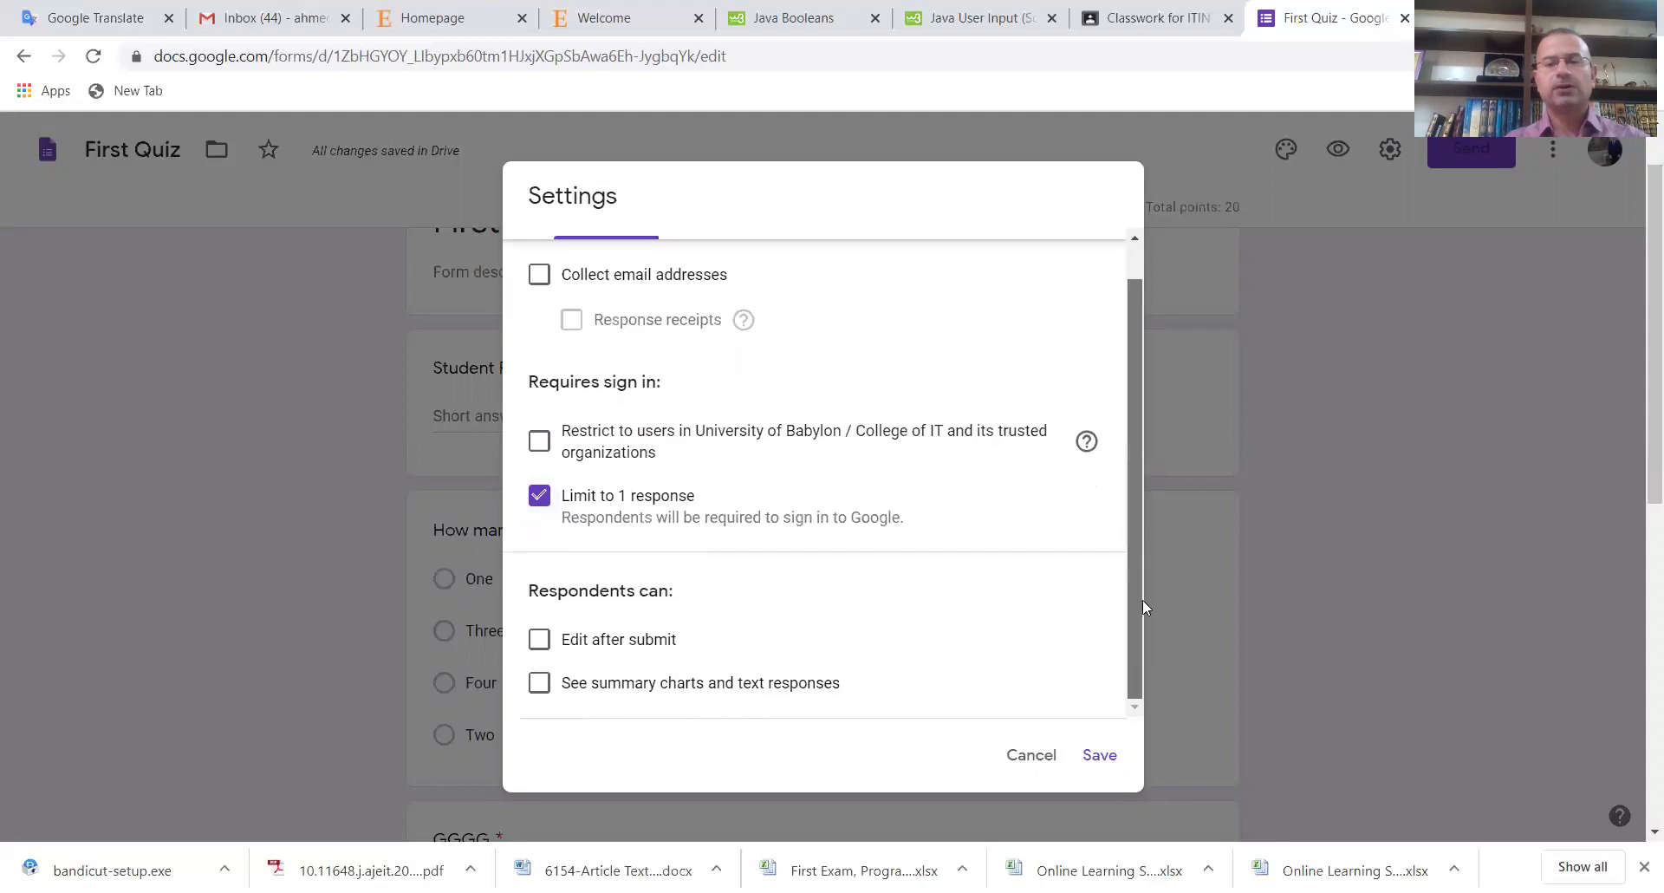
left_click(1099, 753)
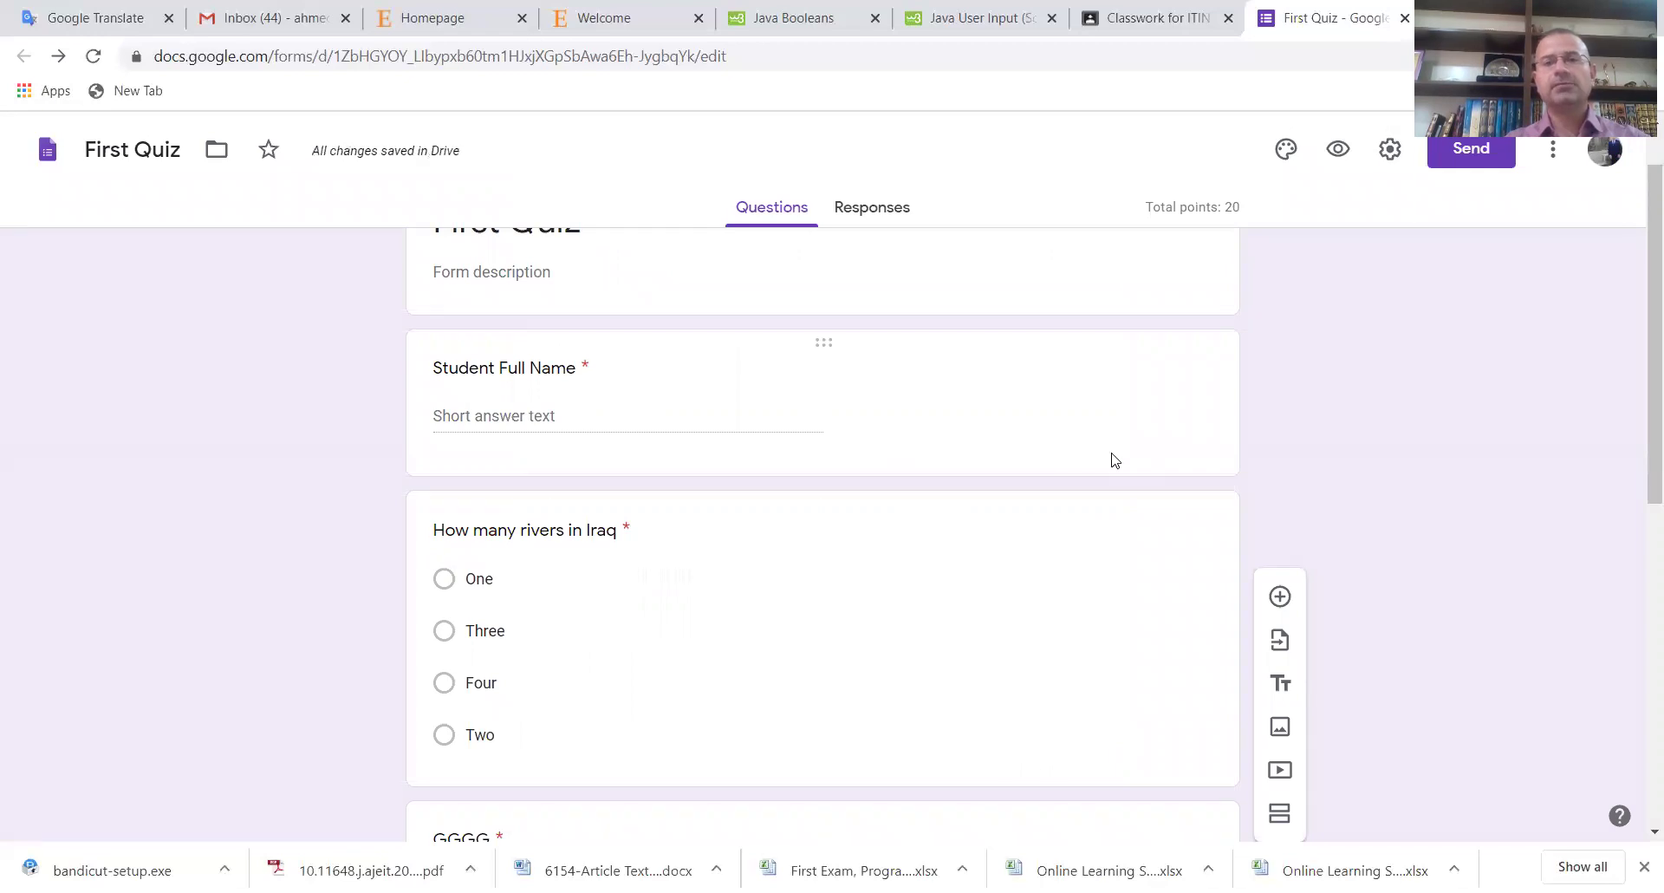
In the form's presentation settings, turn on shuffling of the question order
left_click(1390, 151)
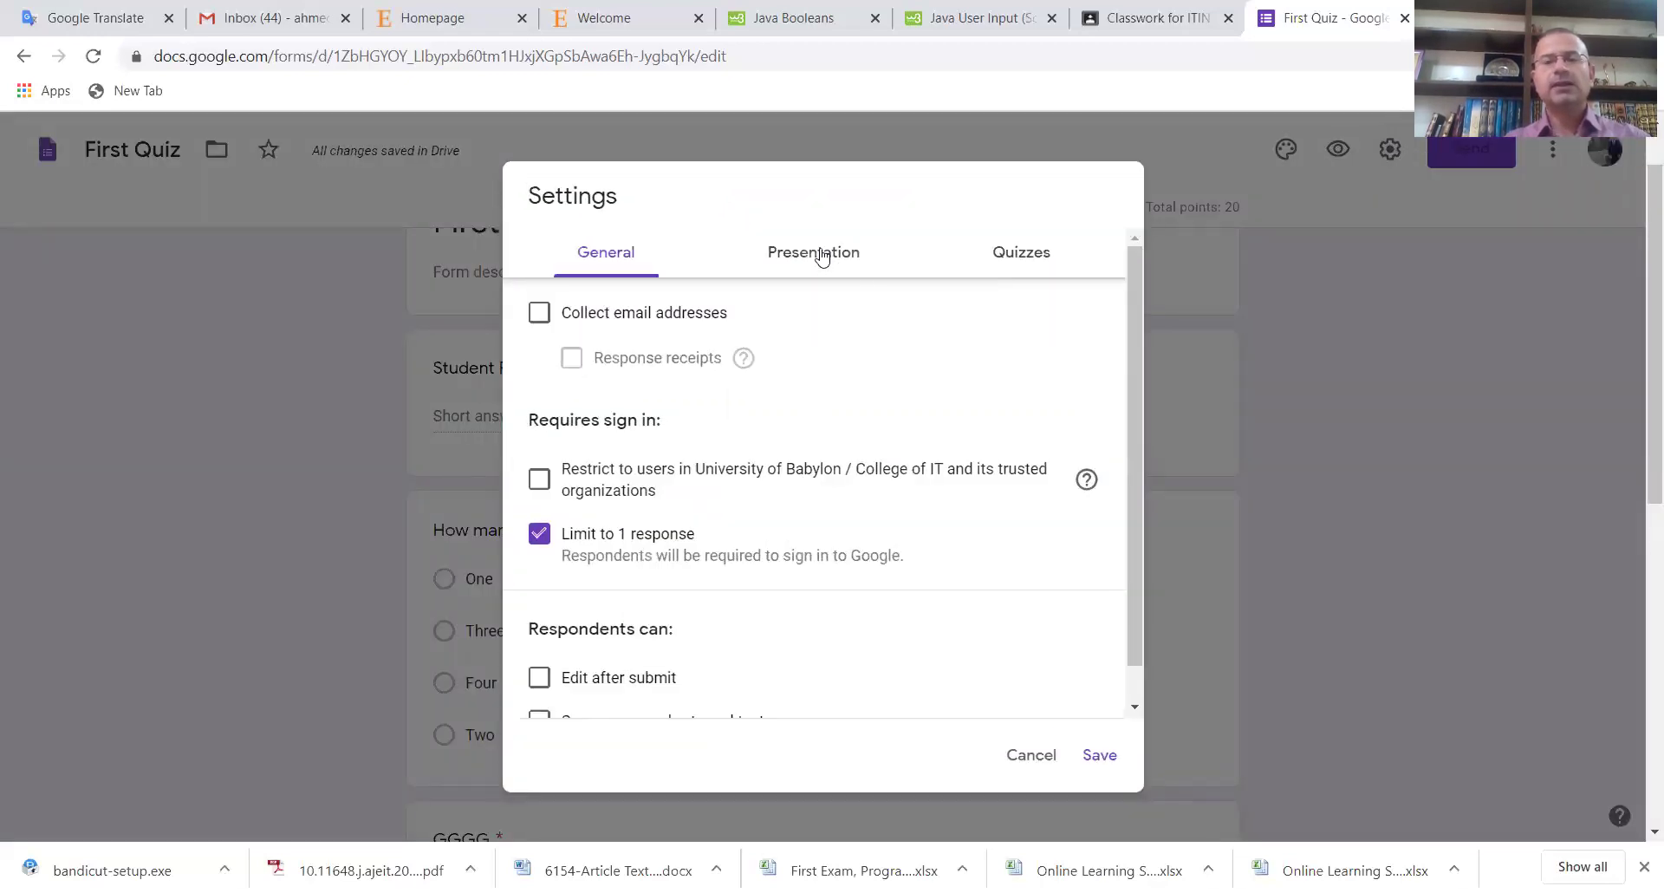
left_click(822, 257)
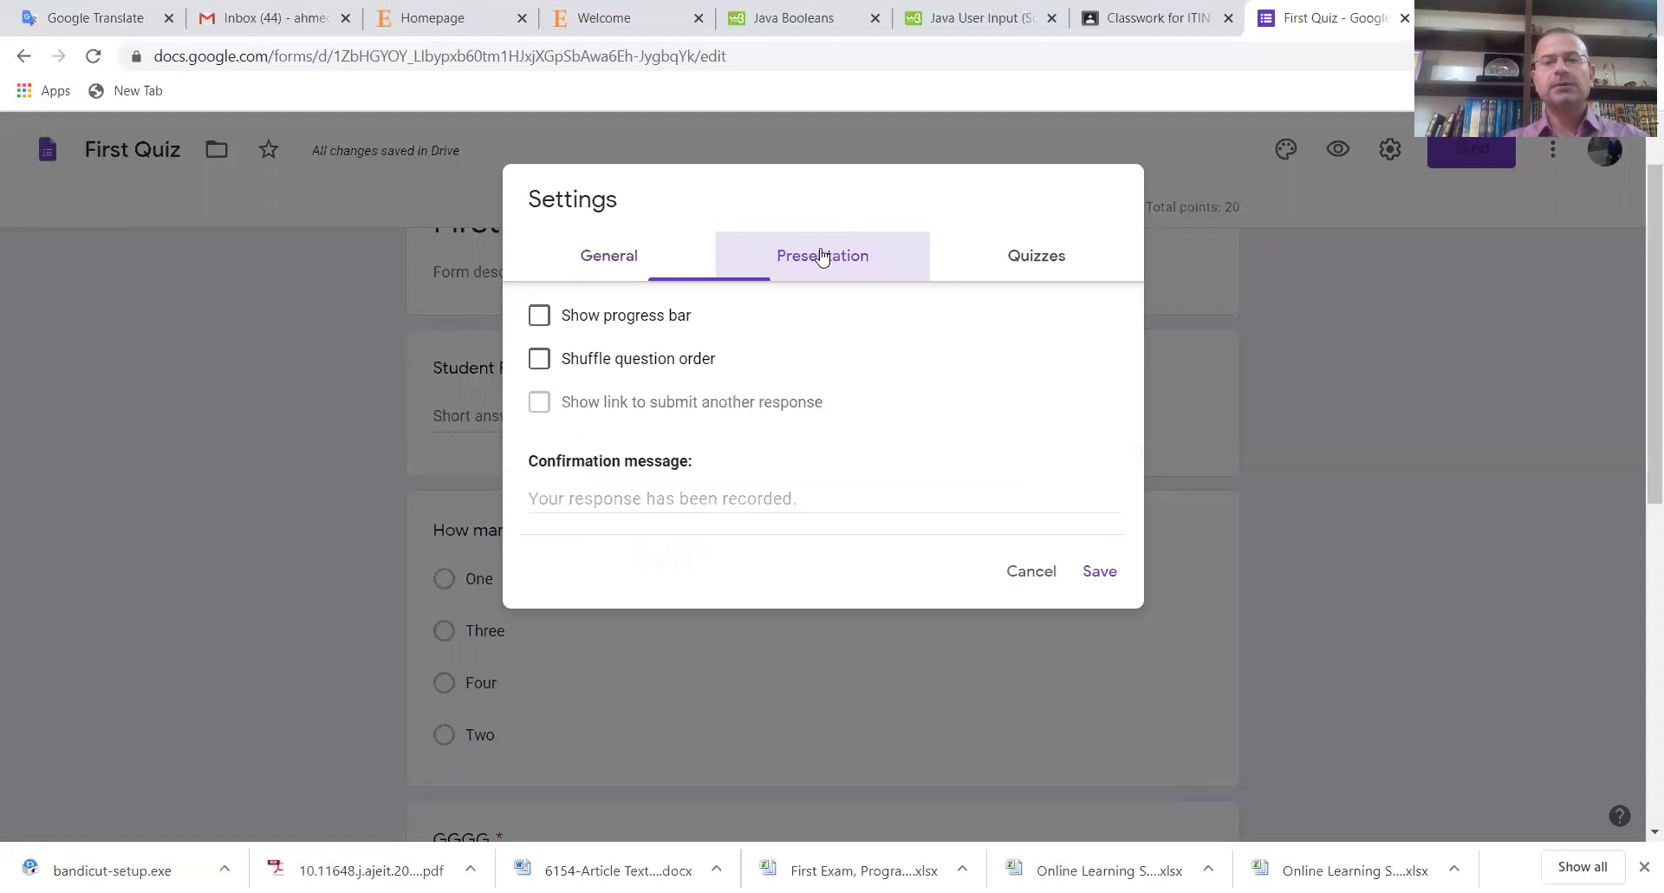
left_click(541, 361)
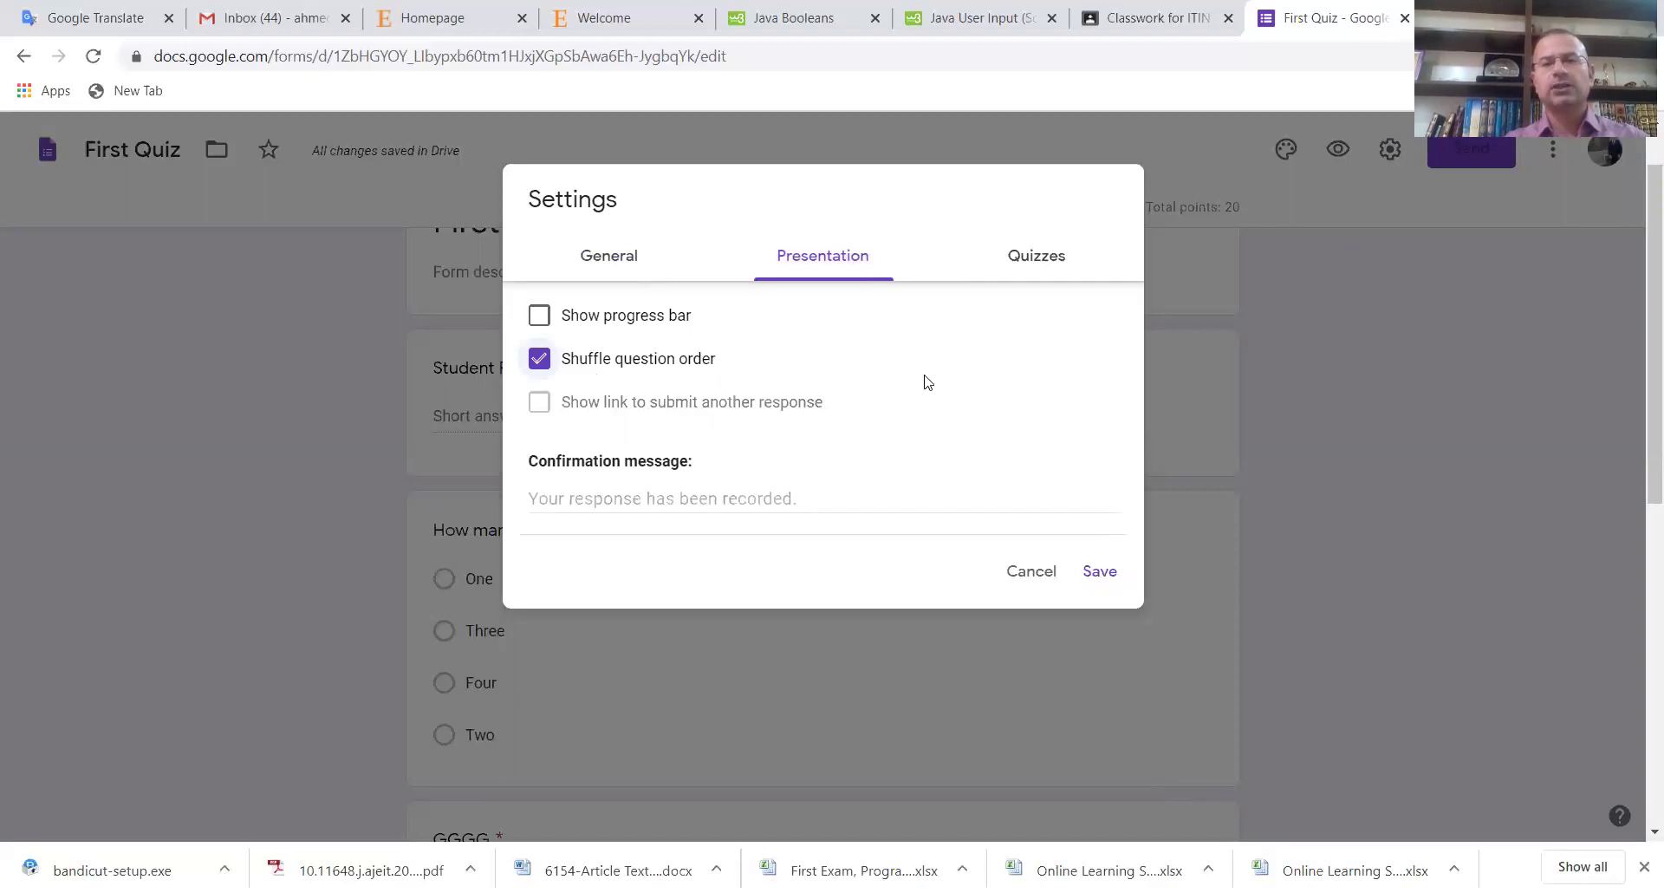
In the quiz settings, stop respondents from seeing the correct answers and save the form settings
left_click(1038, 257)
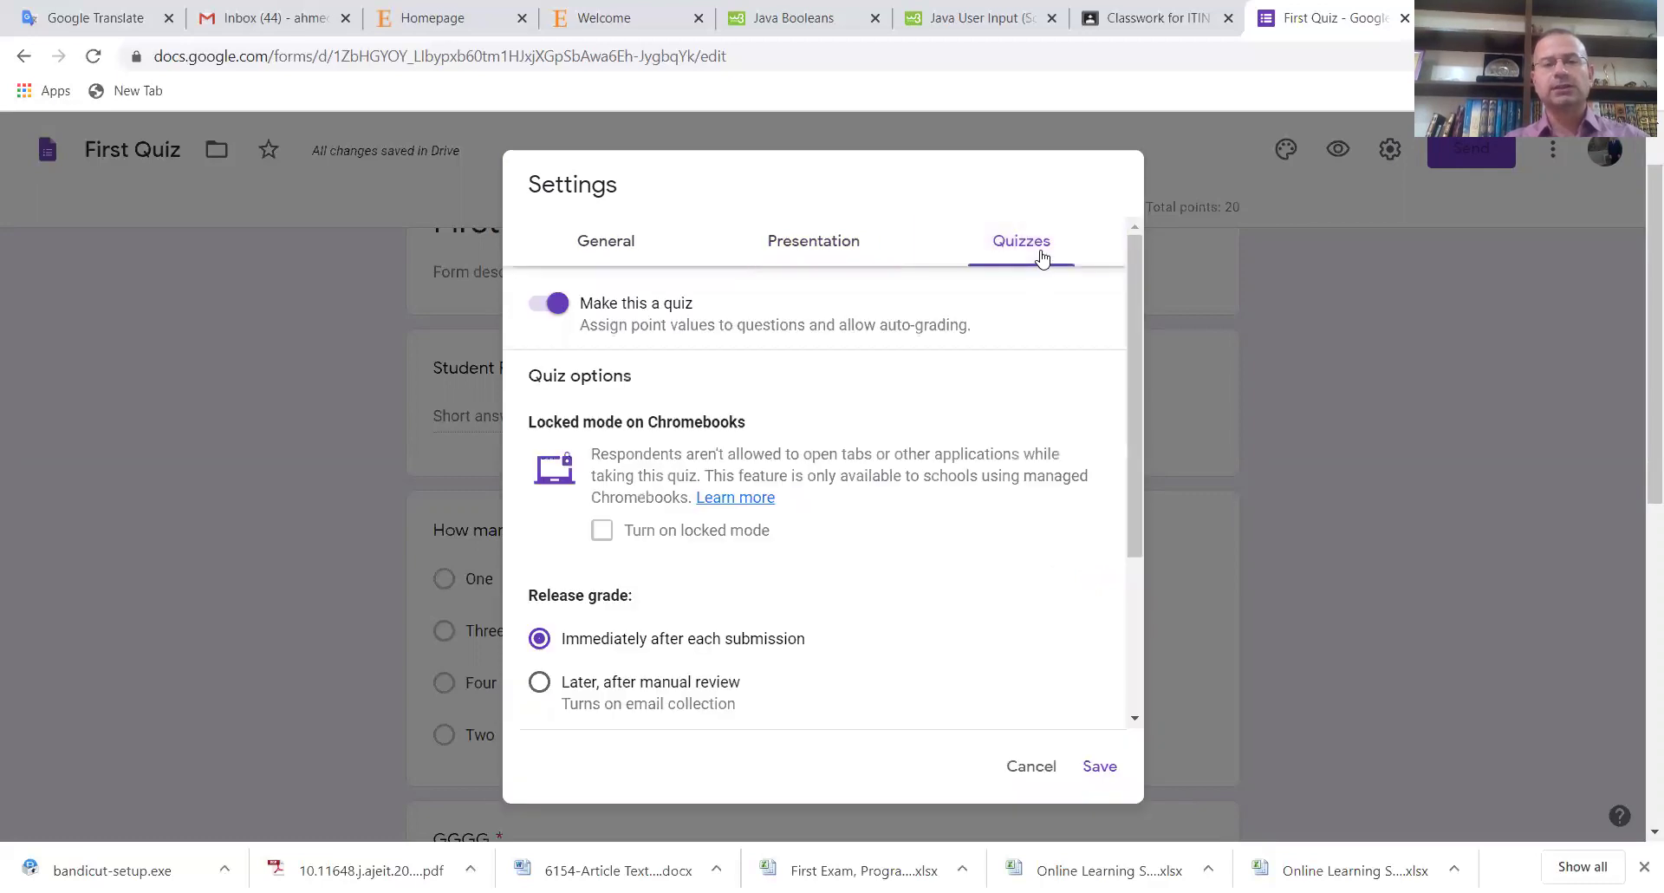
left_click_drag(1137, 340, 1139, 526)
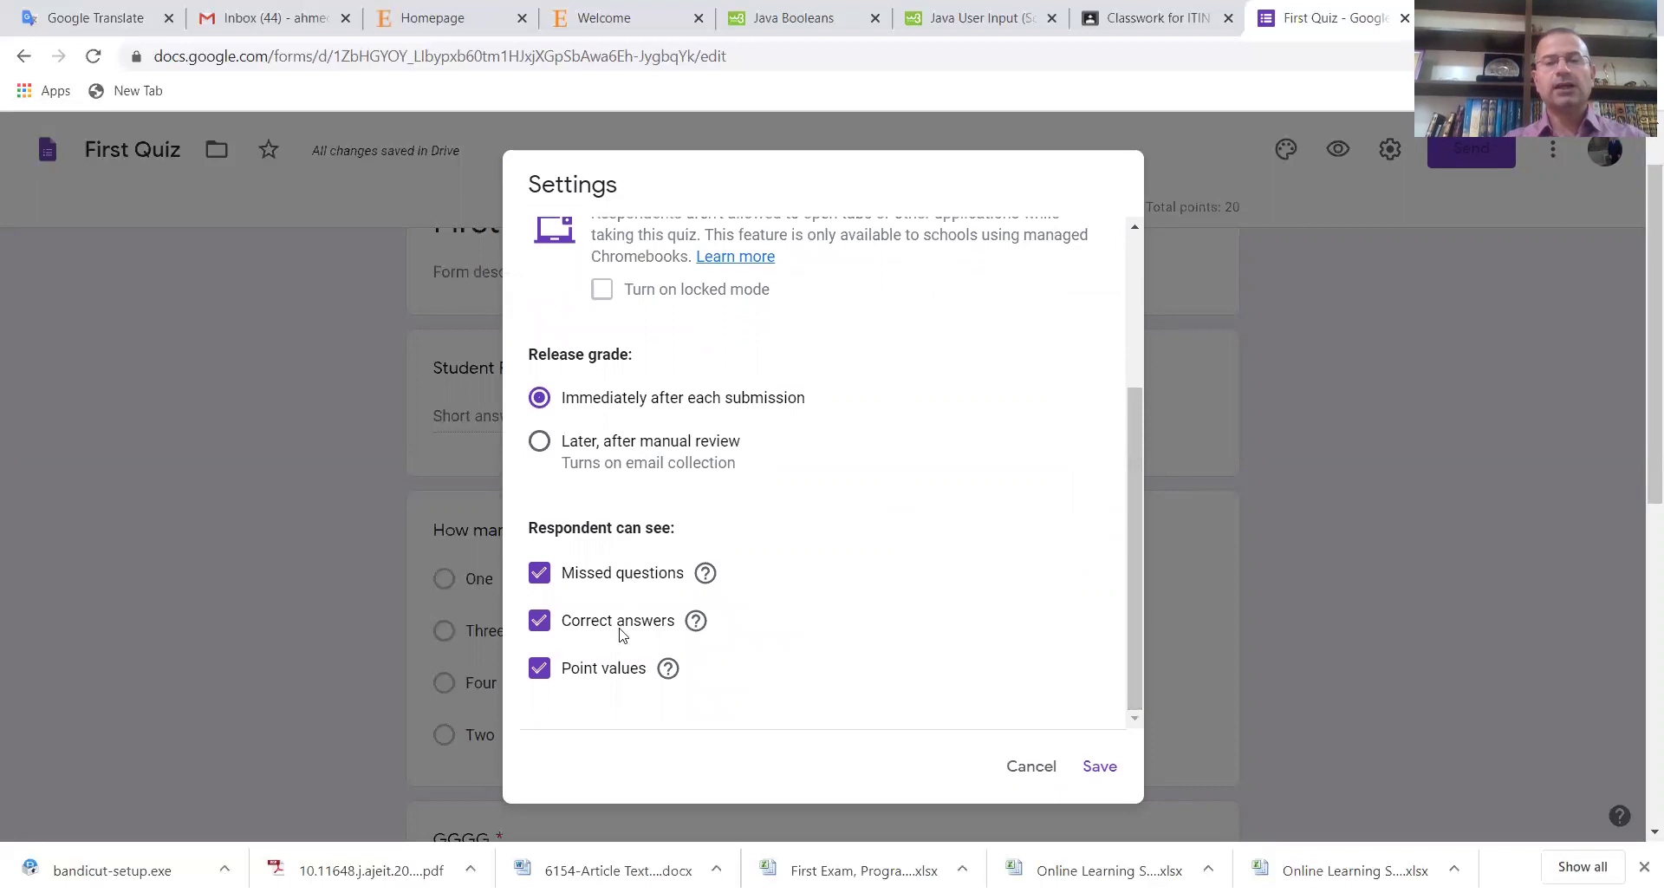
left_click(539, 622)
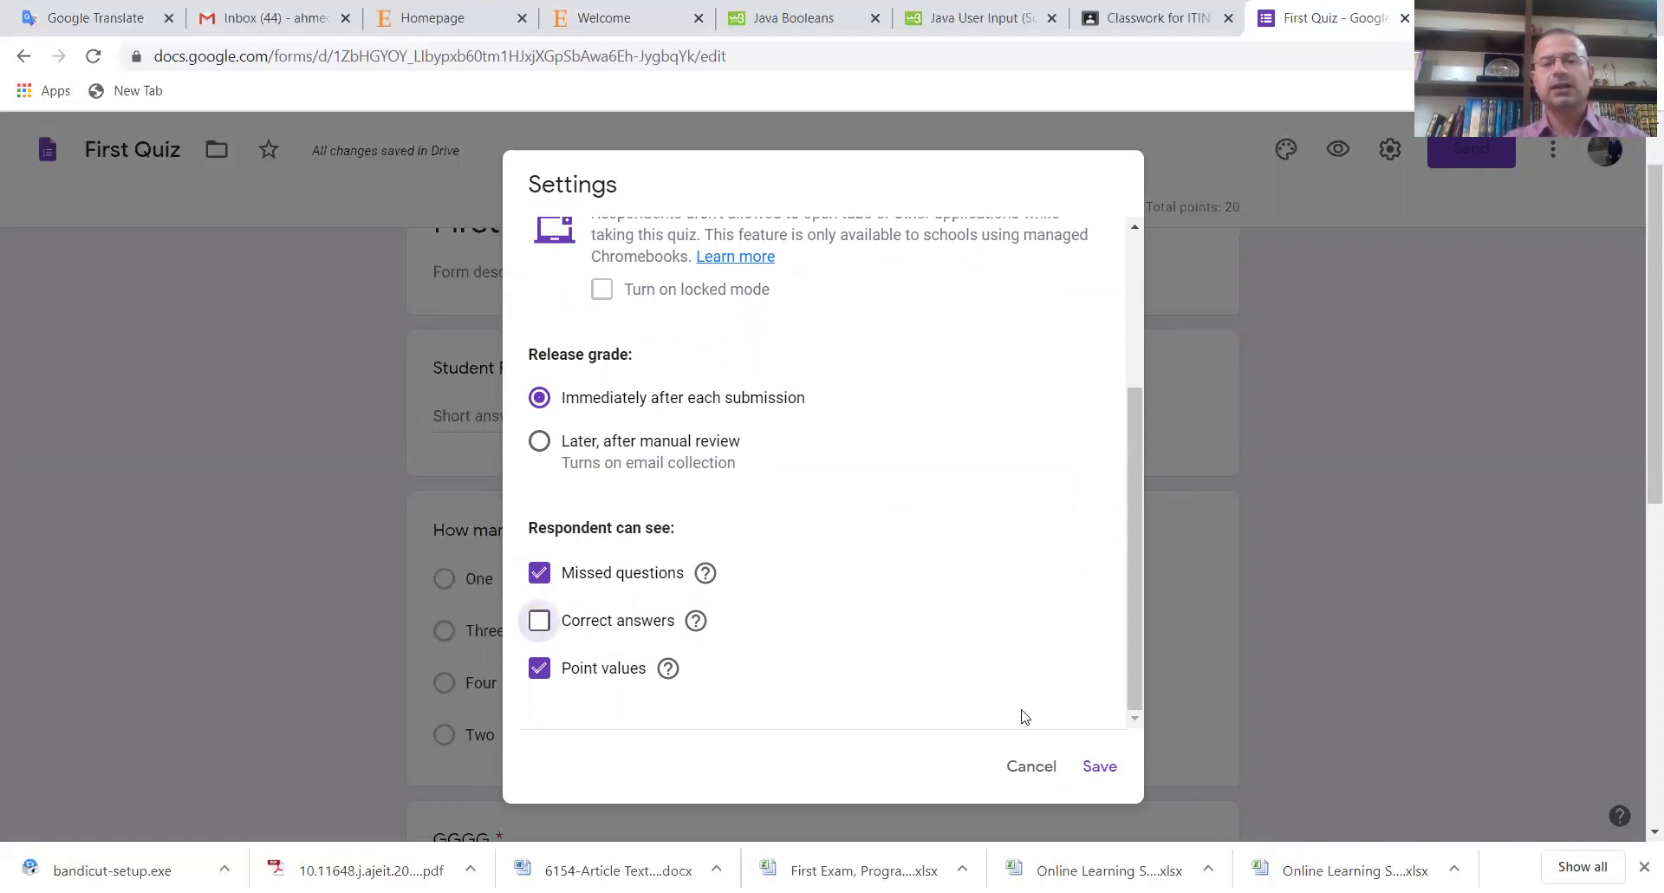
left_click(1112, 778)
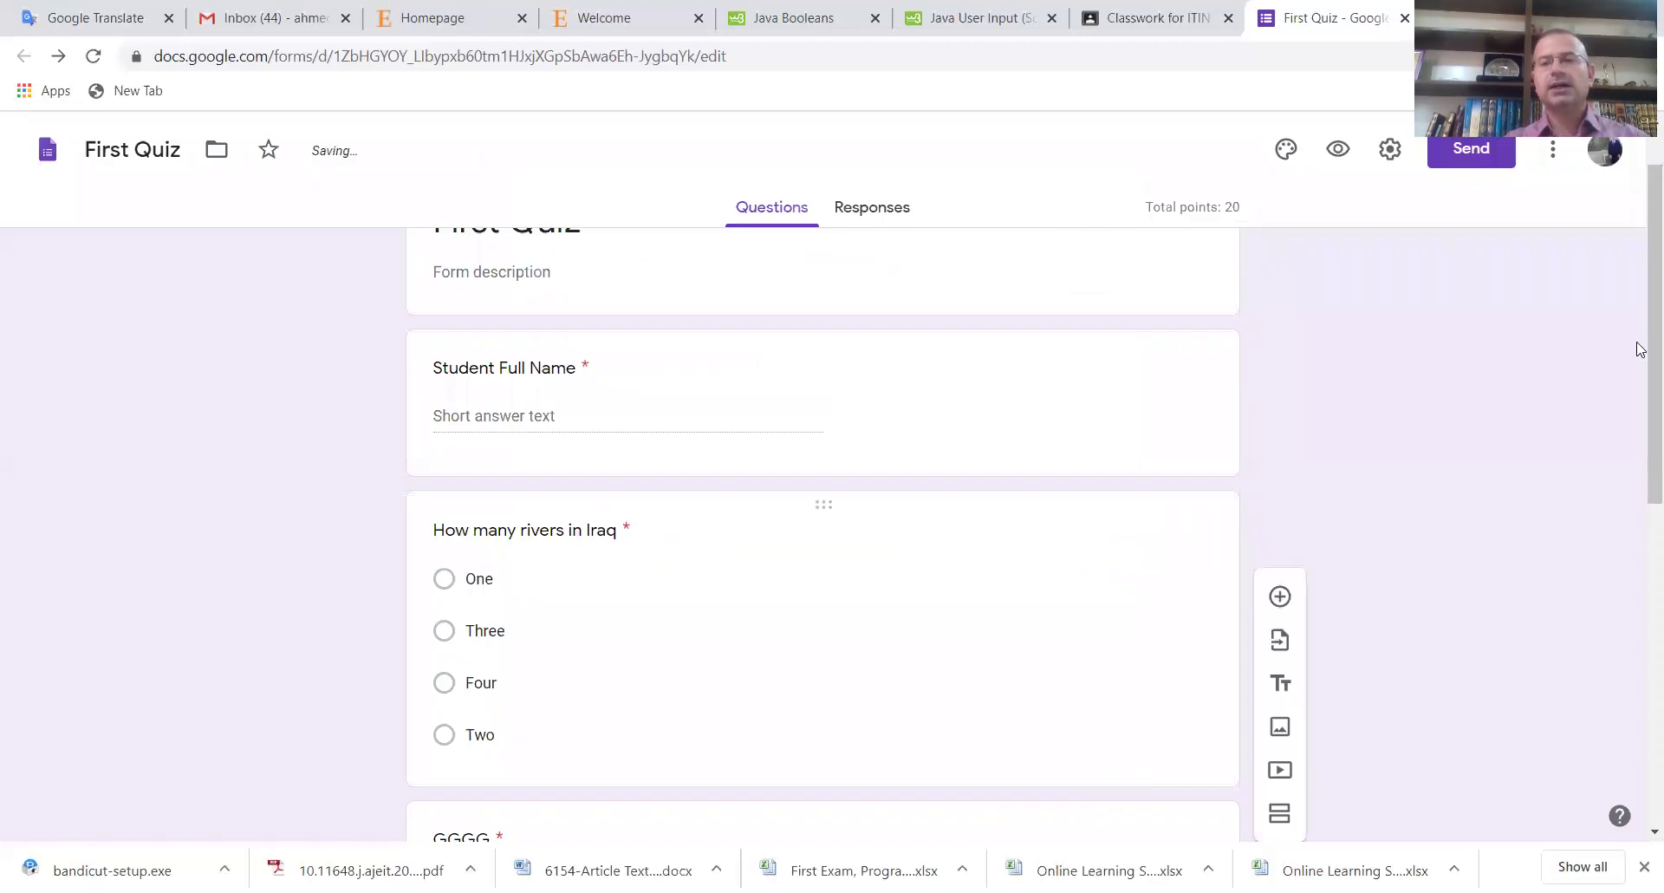
Switch from the quiz form back to the "First quiz" assignment in Google Classroom
scroll(1638, 346, "down", 5)
scroll(1639, 364, "up", 5)
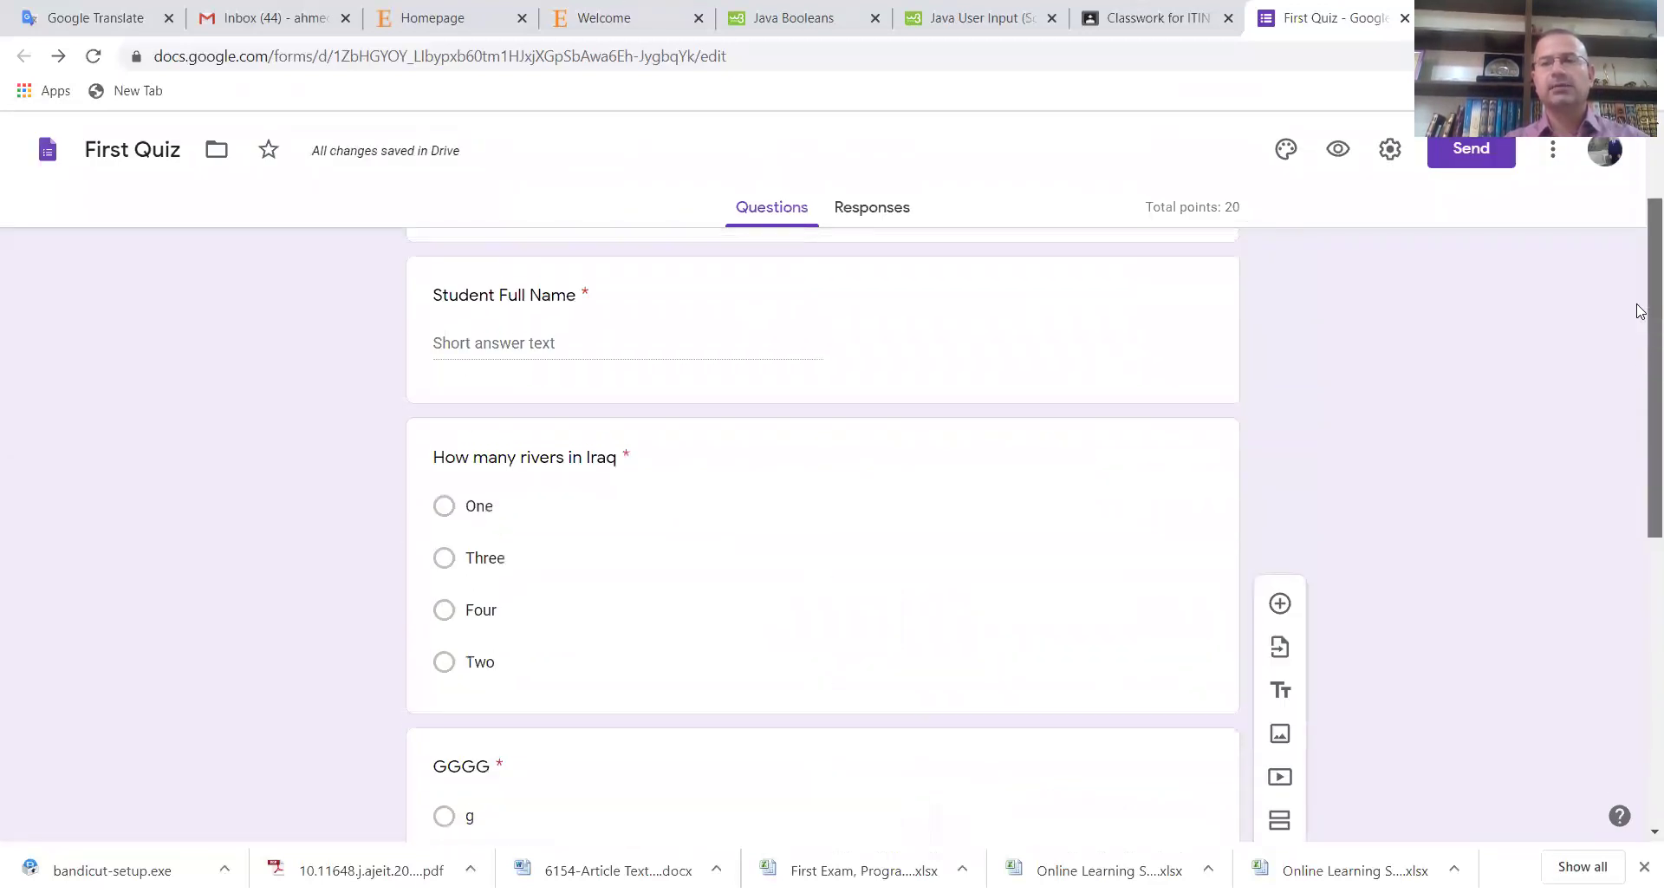
scroll(1638, 310, "up", 2)
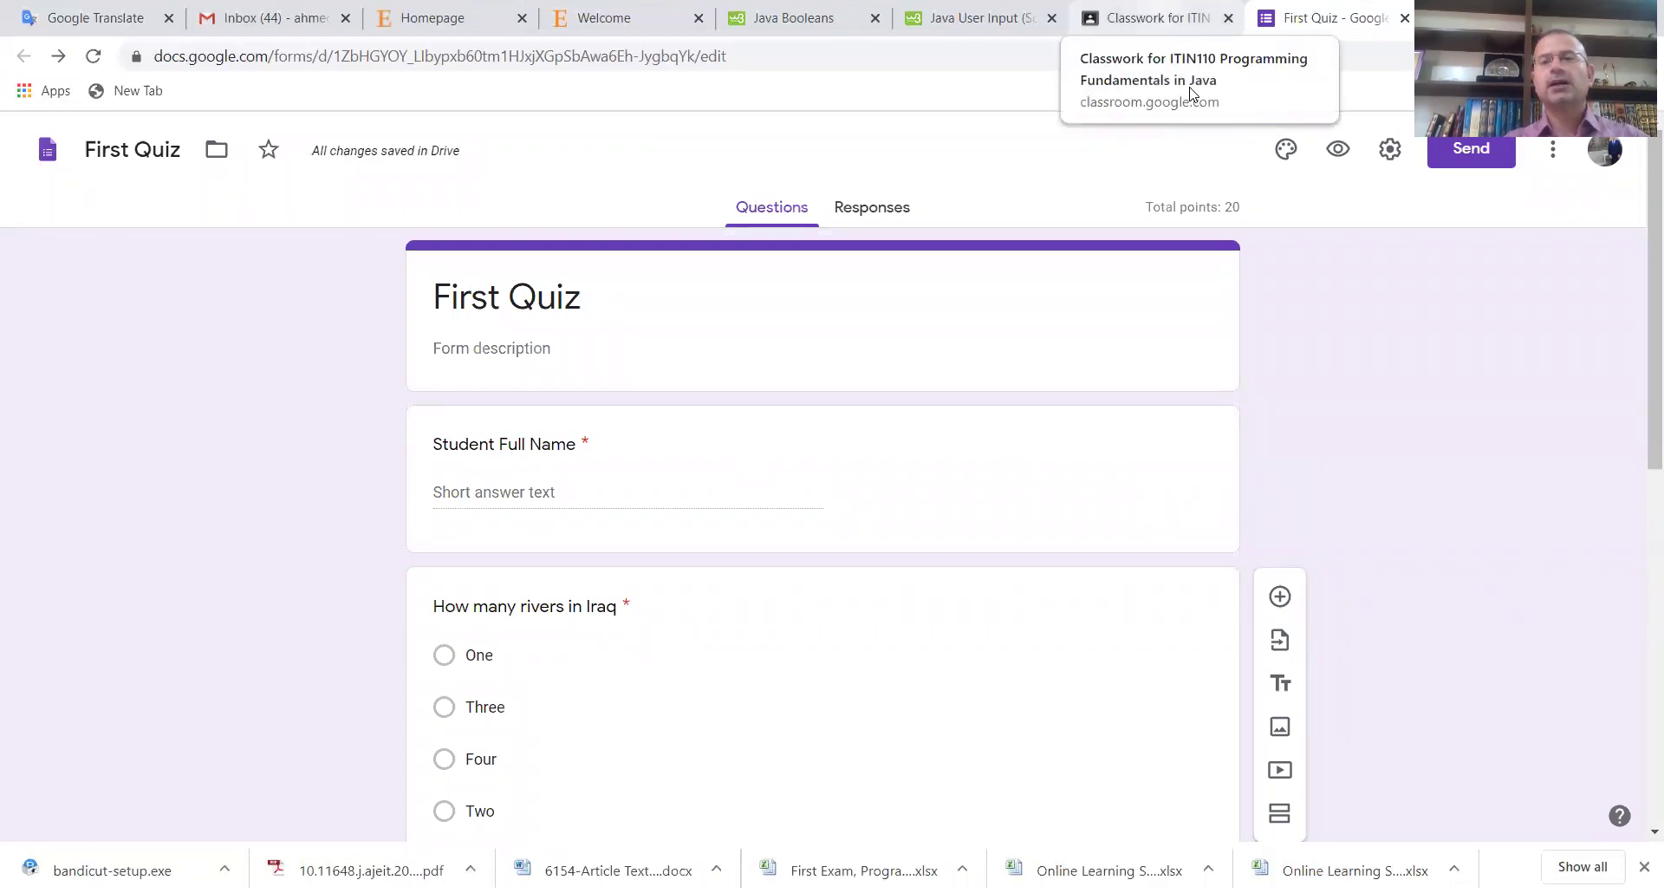
left_click(1193, 93)
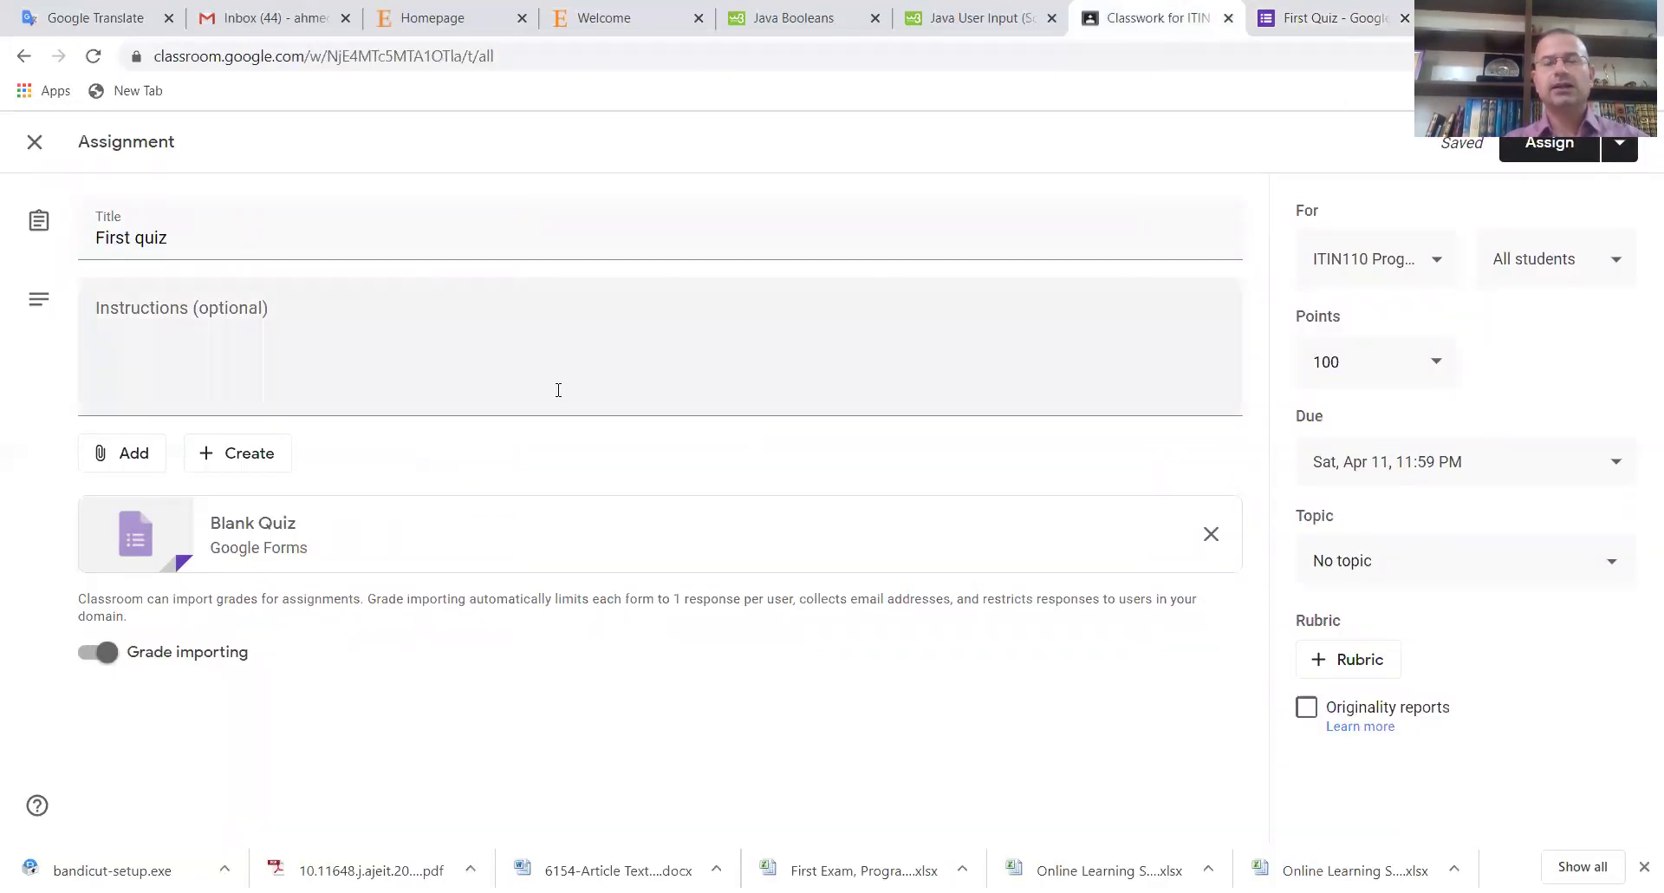